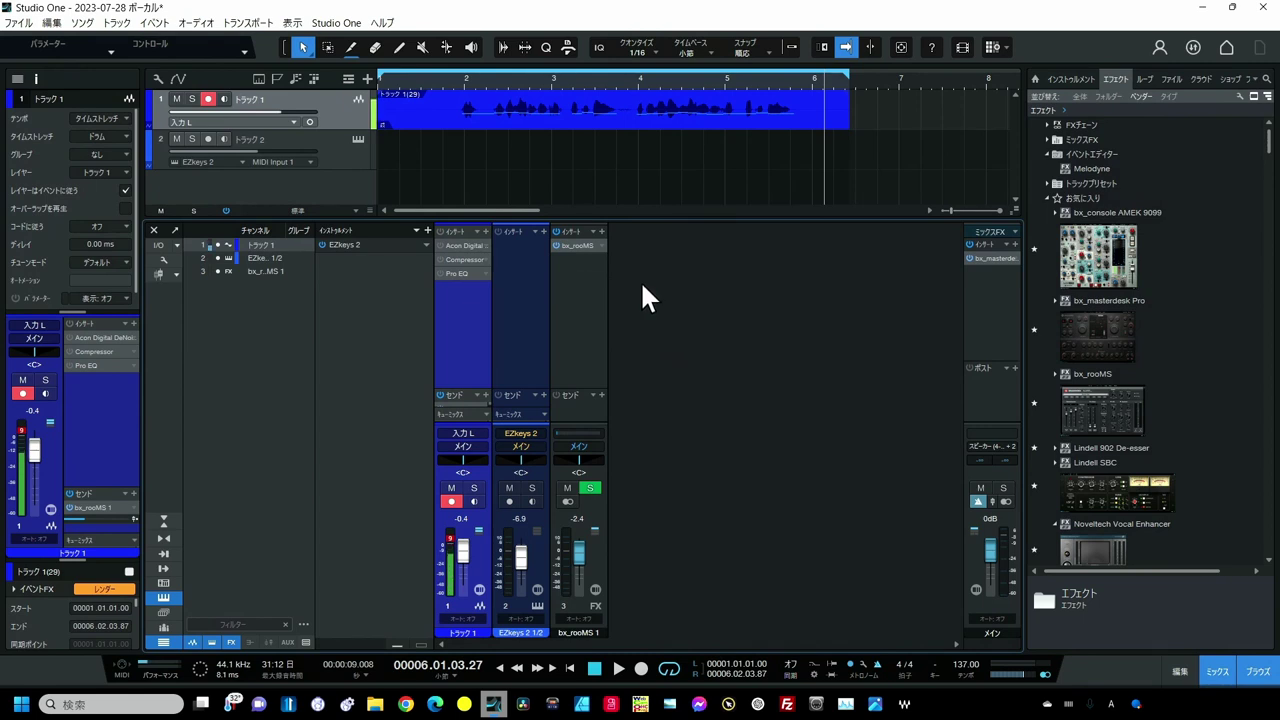
Step: Add a stereo audio track below the first track and colour it bright red
right_click(326, 183)
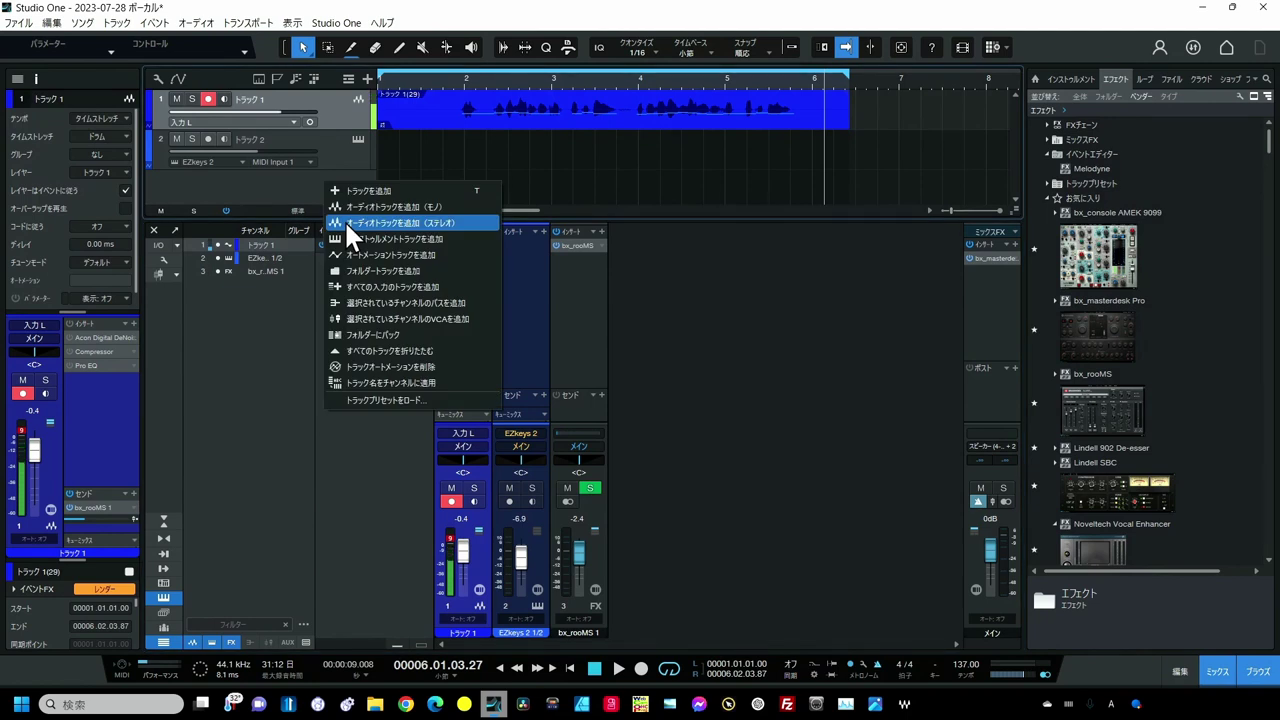
click(347, 226)
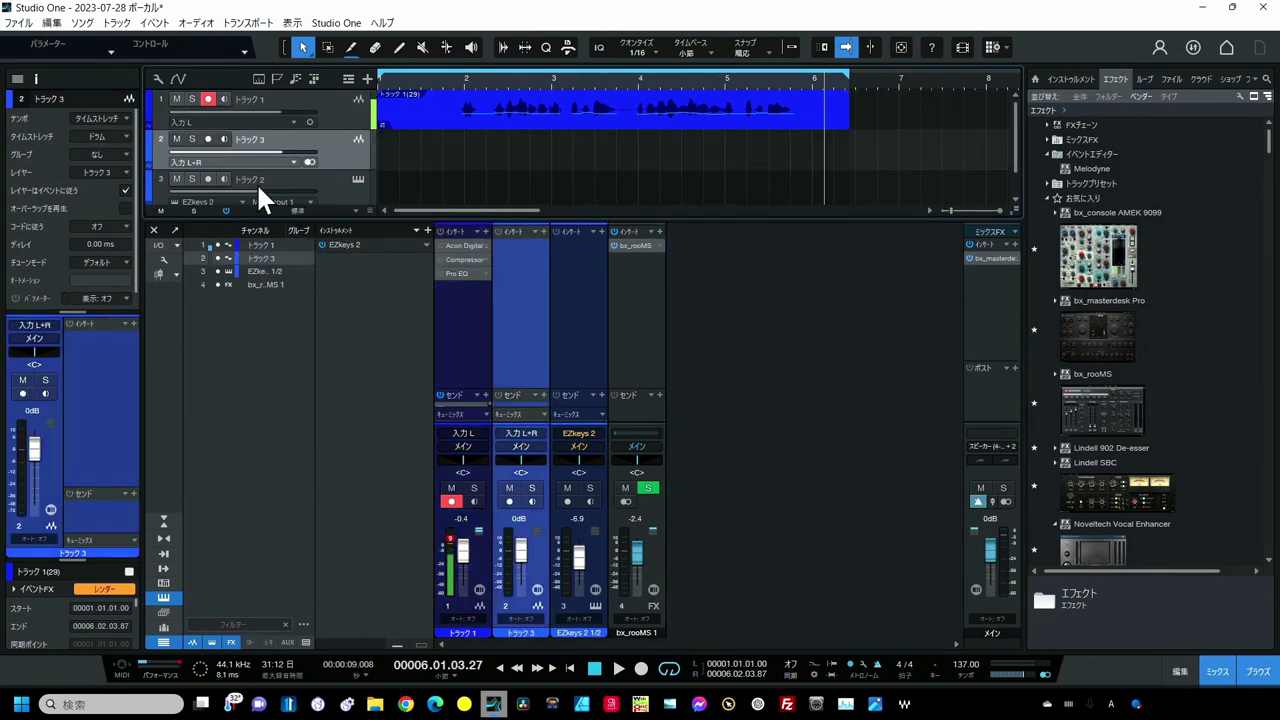
click(146, 143)
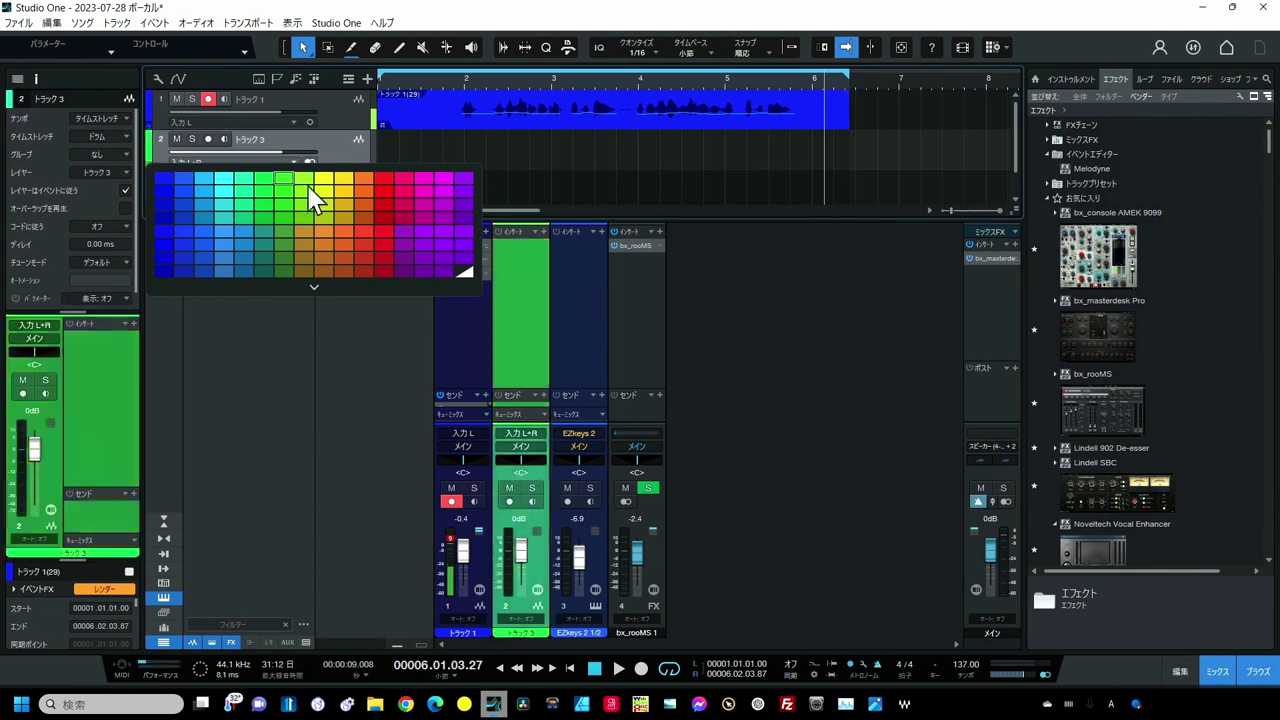
click(386, 175)
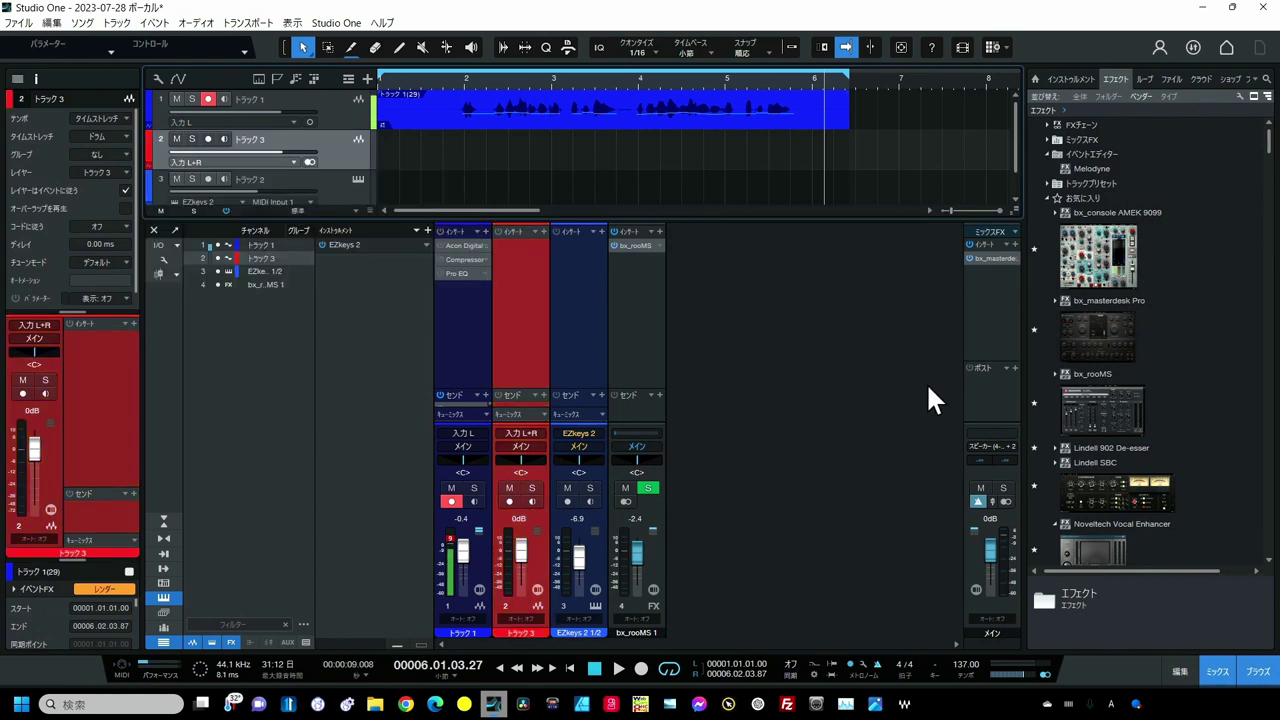
Step: Insert the Waves StudioRack Stereo effect on the EZkeys 2 mixer channel
scroll(1191, 356, down, 1)
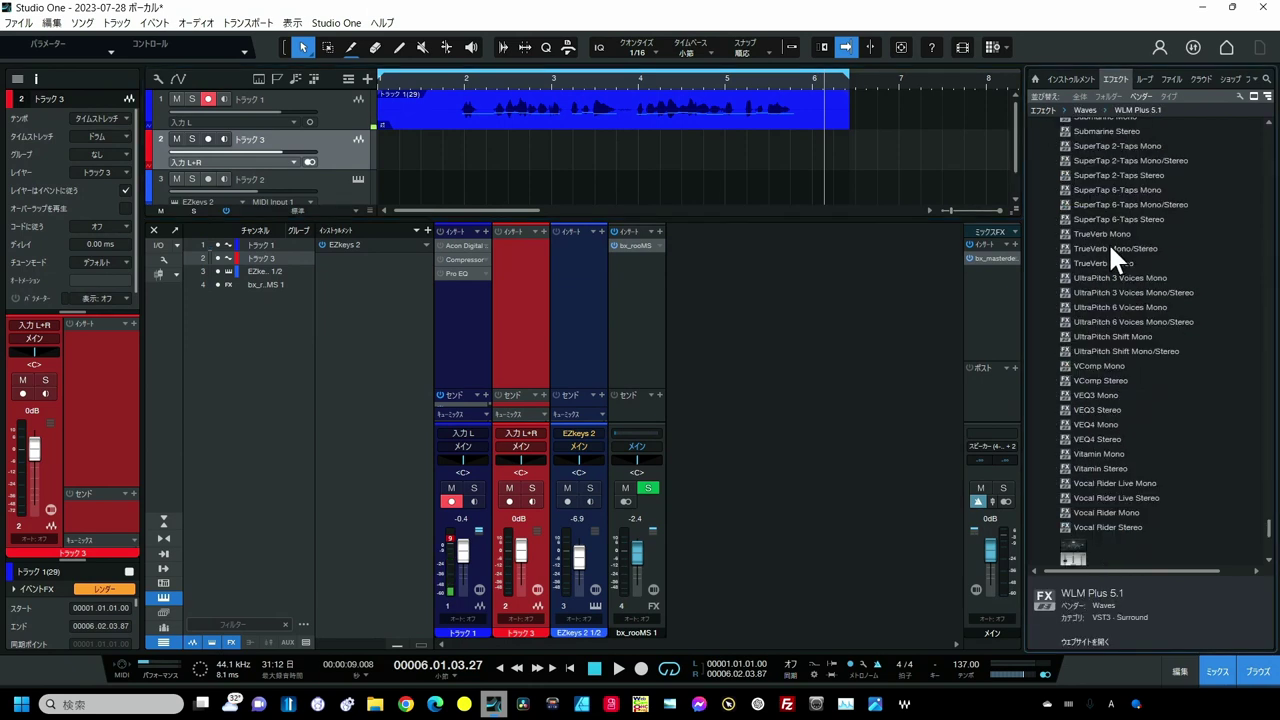
scroll(1106, 242, up, 4)
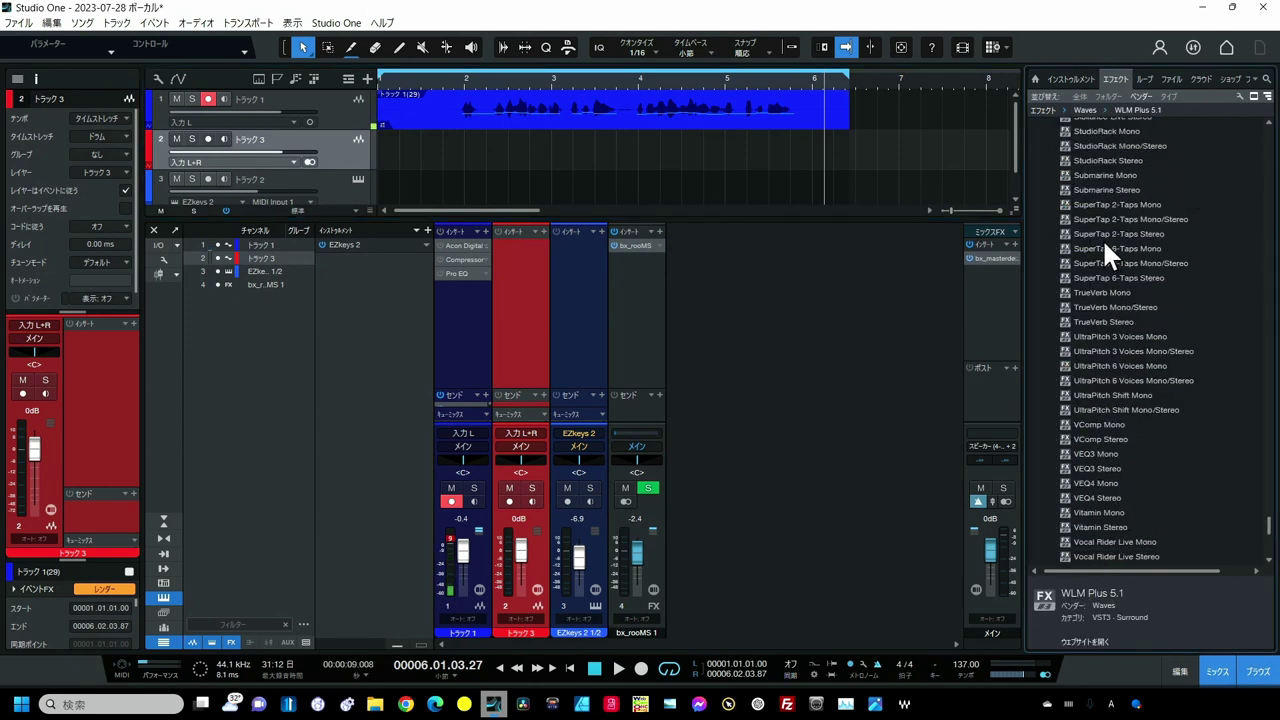
click(1111, 160)
drag(1111, 157, 582, 276)
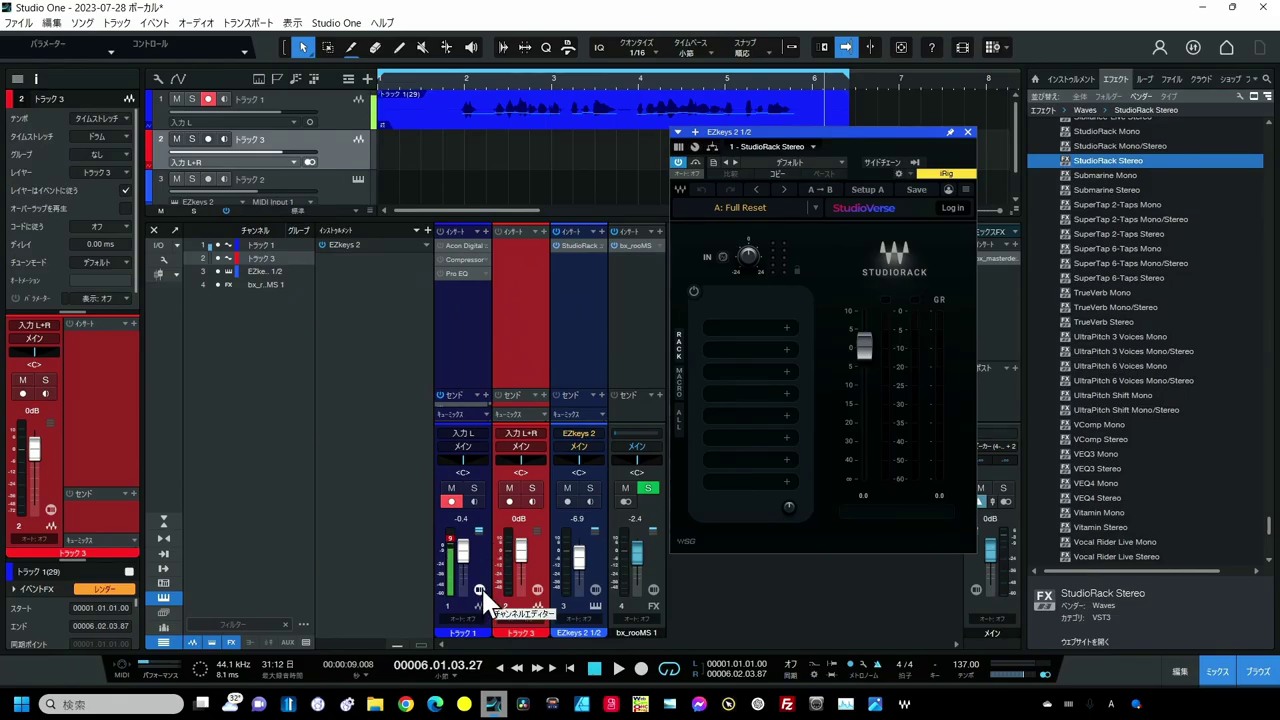
click(480, 589)
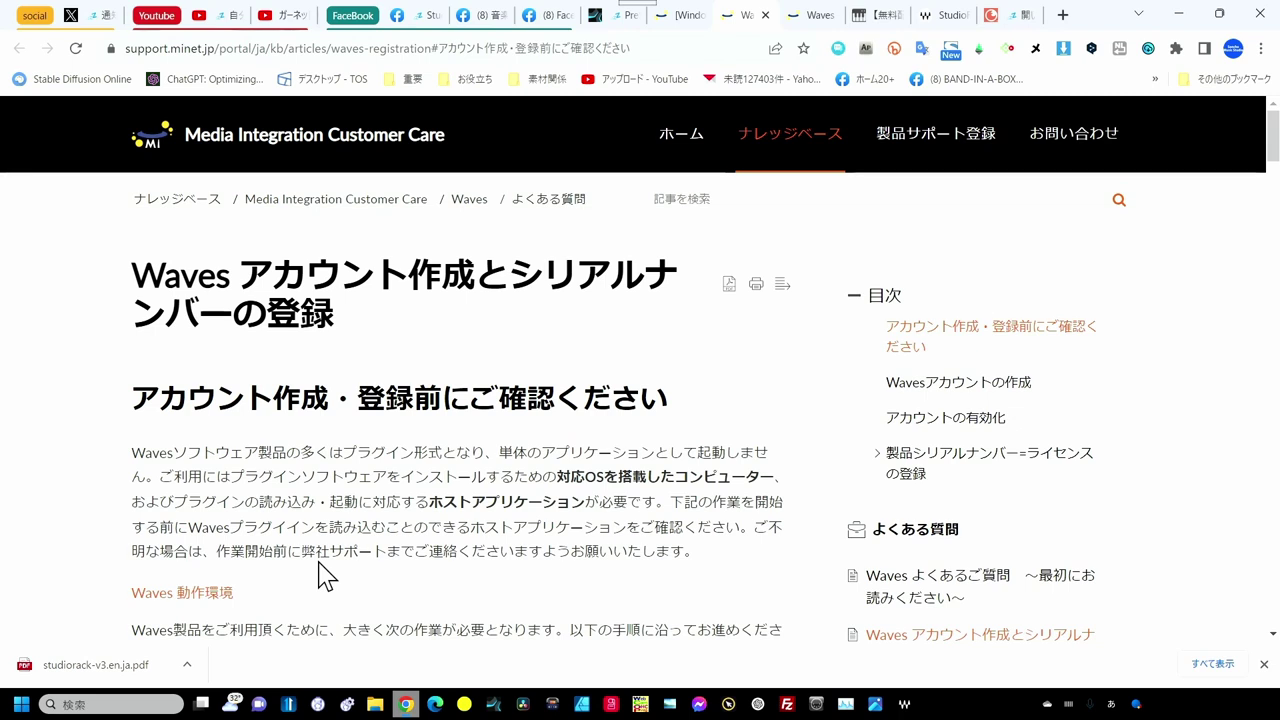
Step: Bring up the Waves support page on how to get StudioRack and view its beginning in the browser
click(956, 18)
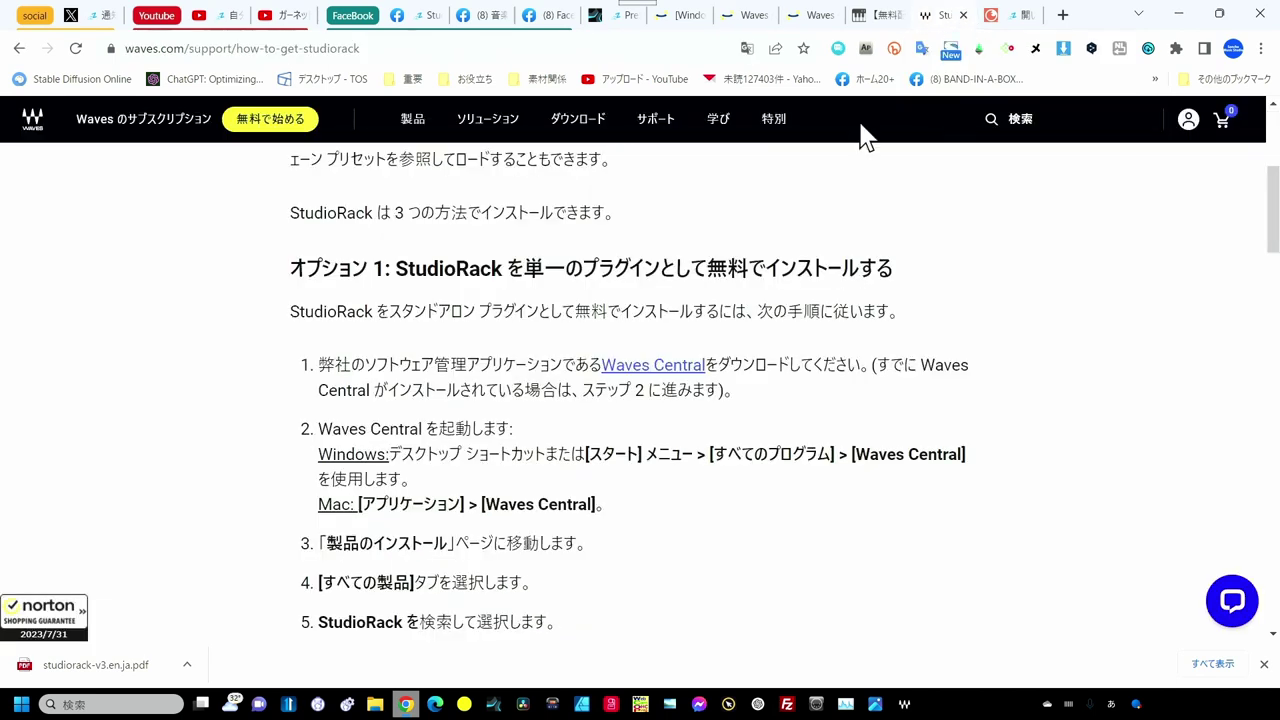
scroll(449, 462, up, 4)
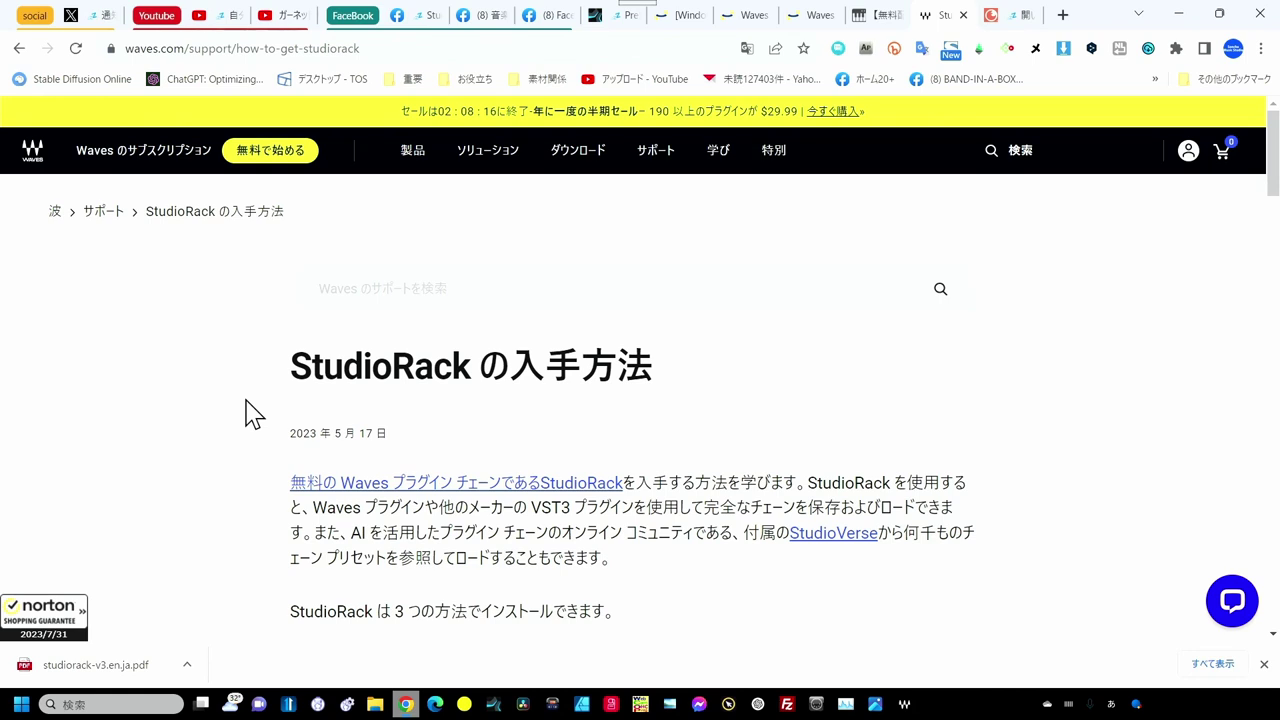
Step: Switch to Waves Central and look through the list of owned products
click(905, 704)
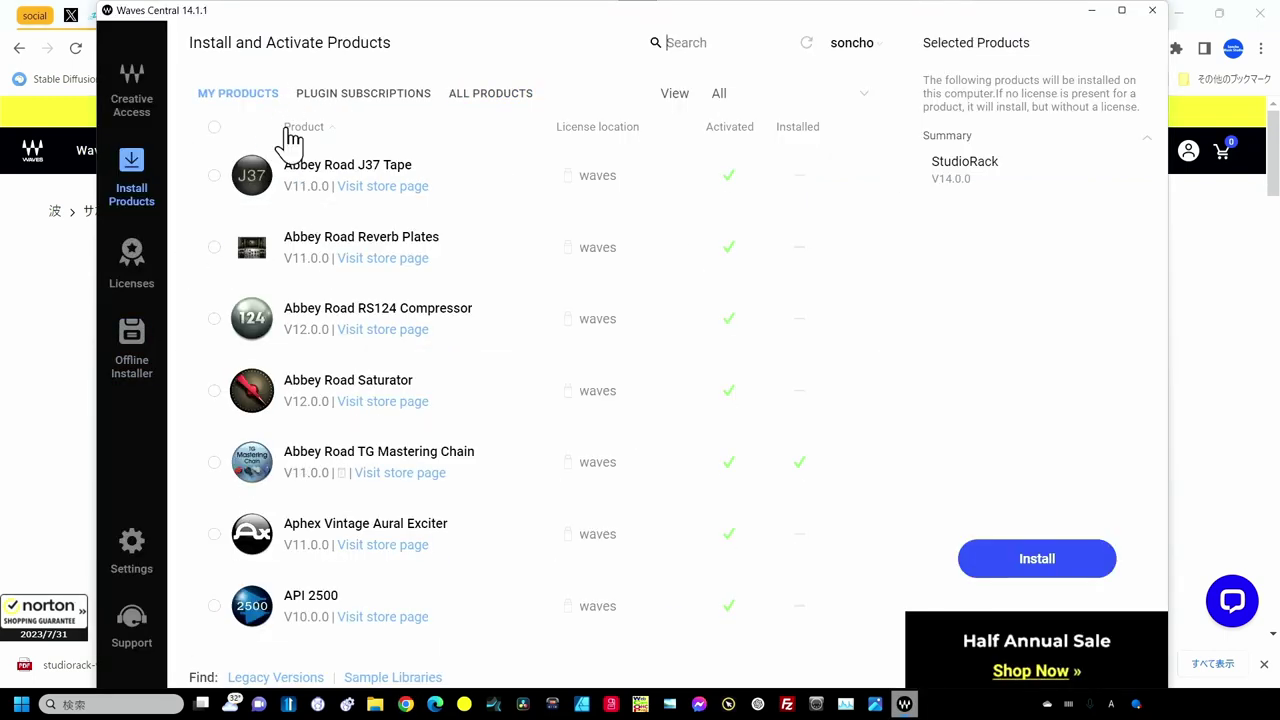
scroll(340, 325, down, 10)
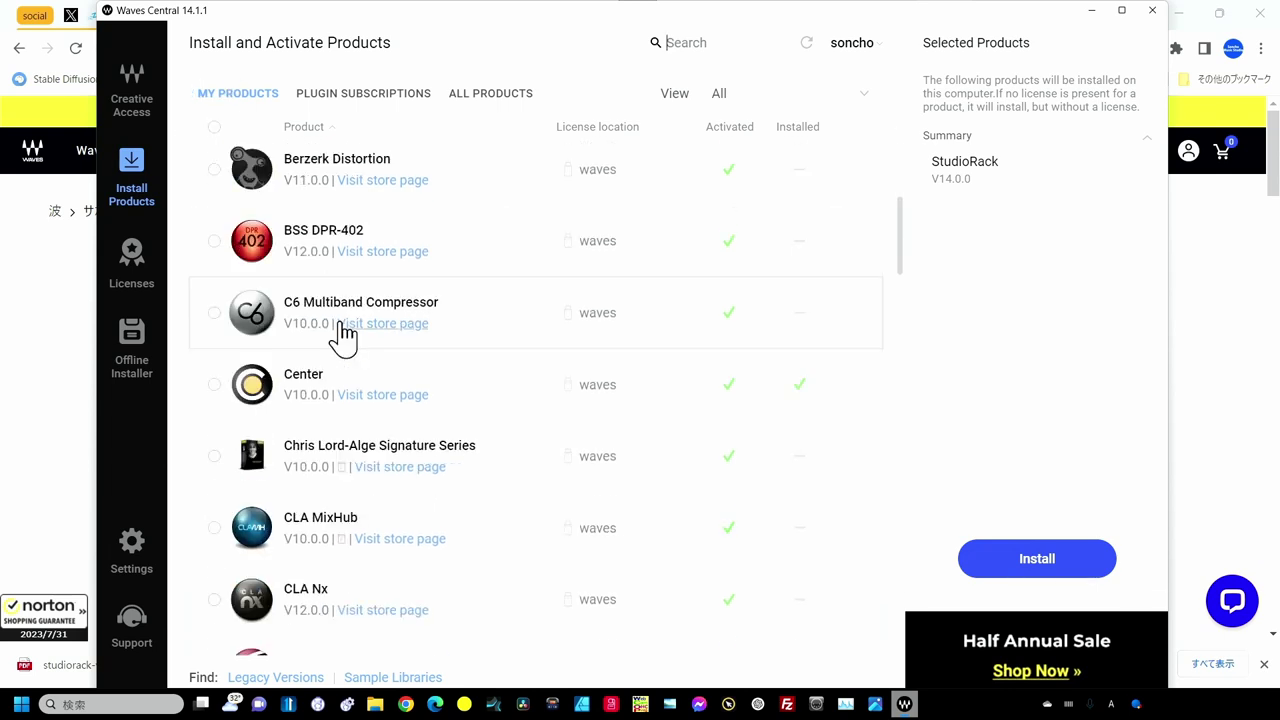
scroll(340, 340, down, 20)
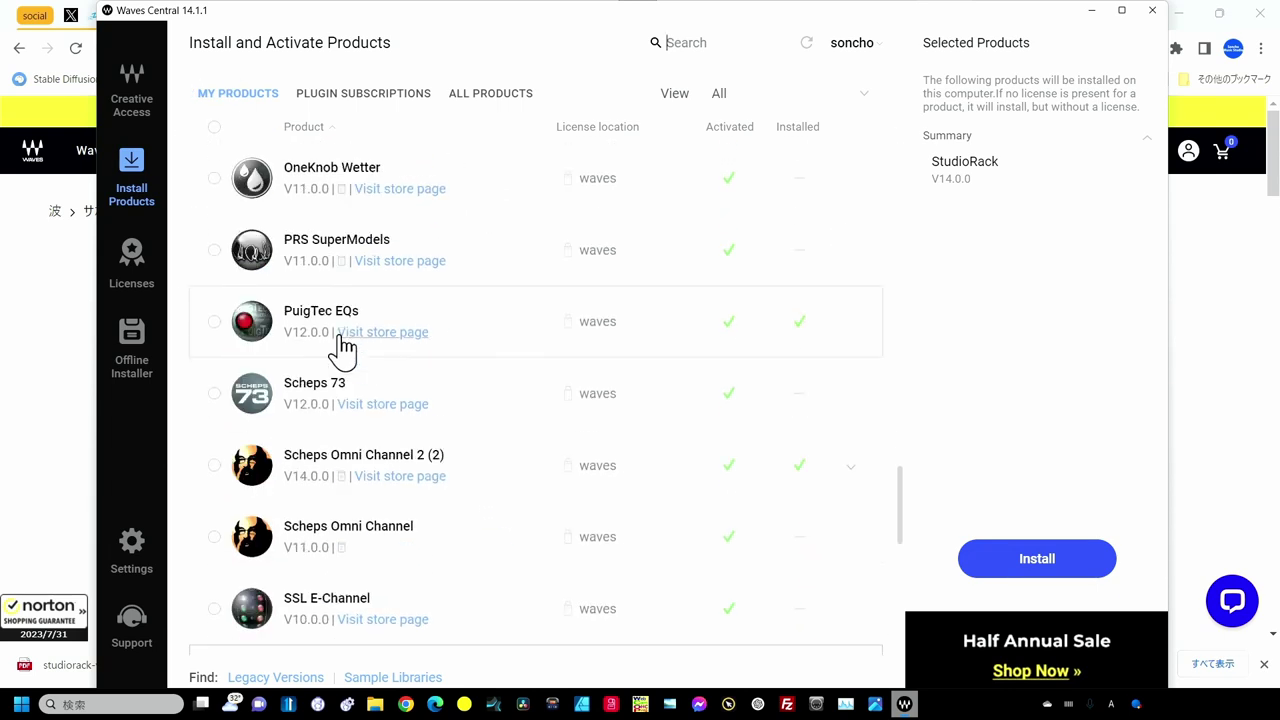
scroll(342, 348, up, 4)
scroll(340, 345, up, 20)
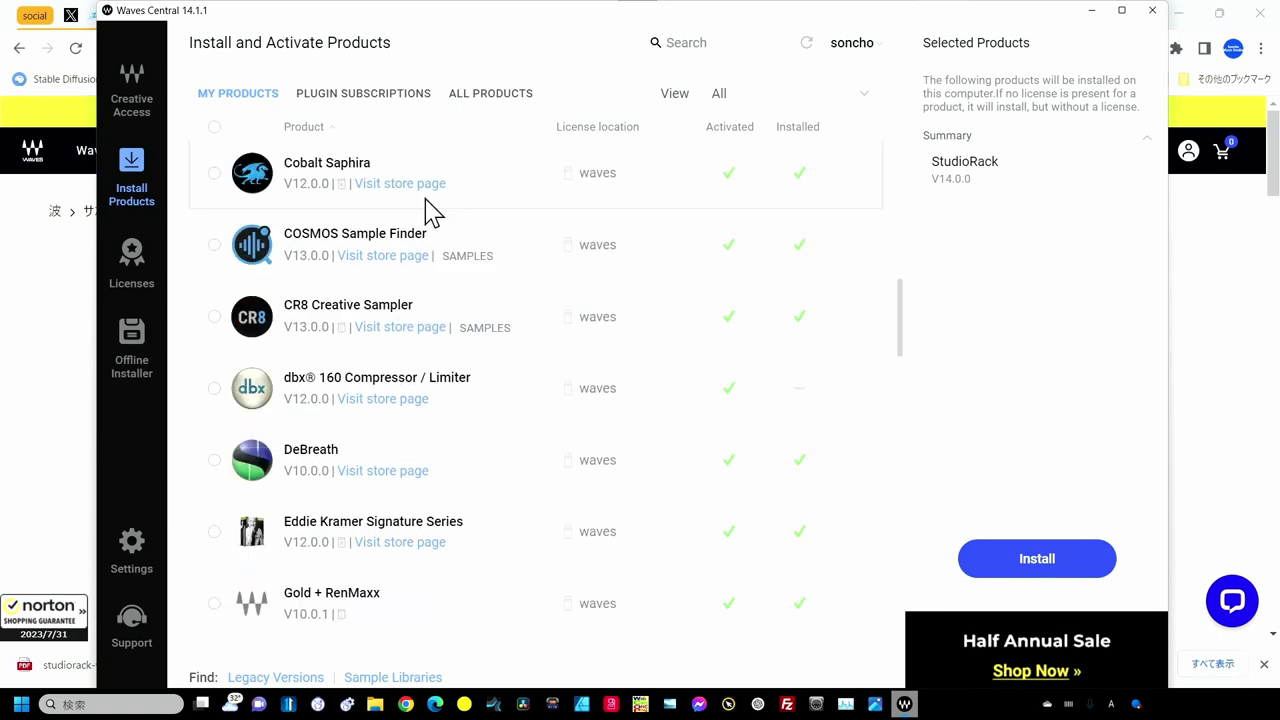
Step: Search all Waves products for "studio"
click(489, 100)
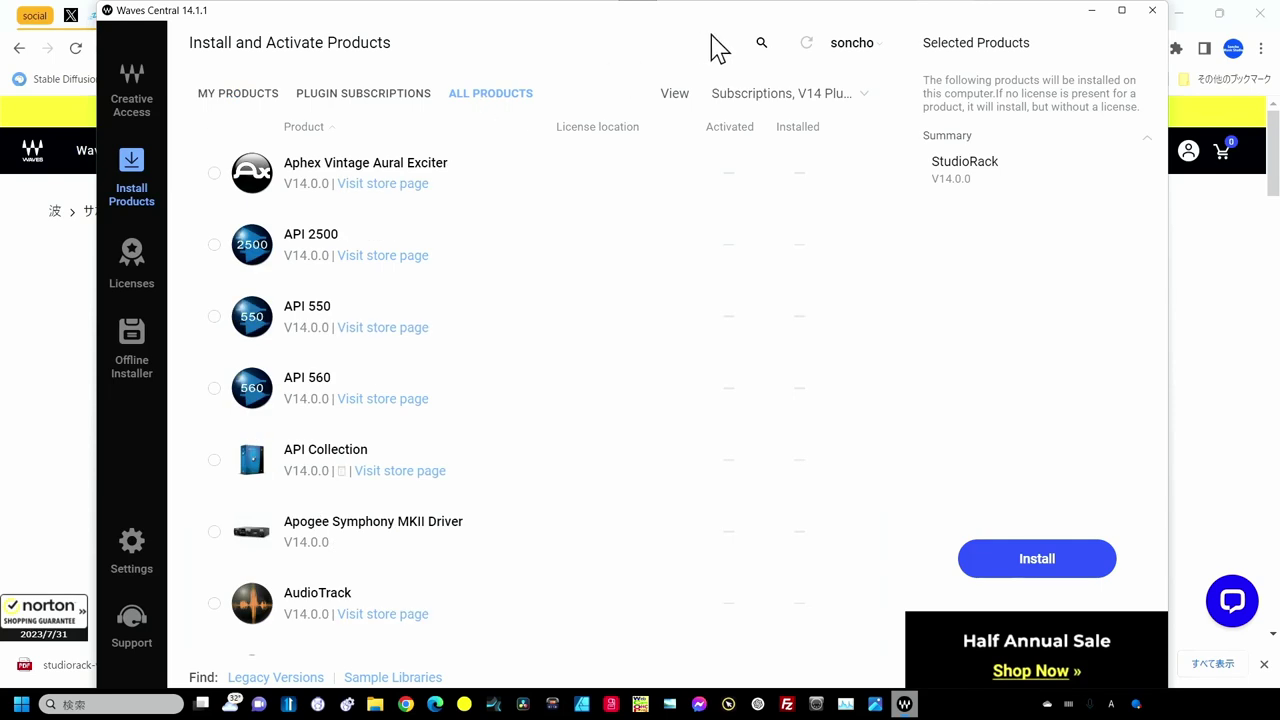
click(763, 43)
text(st)
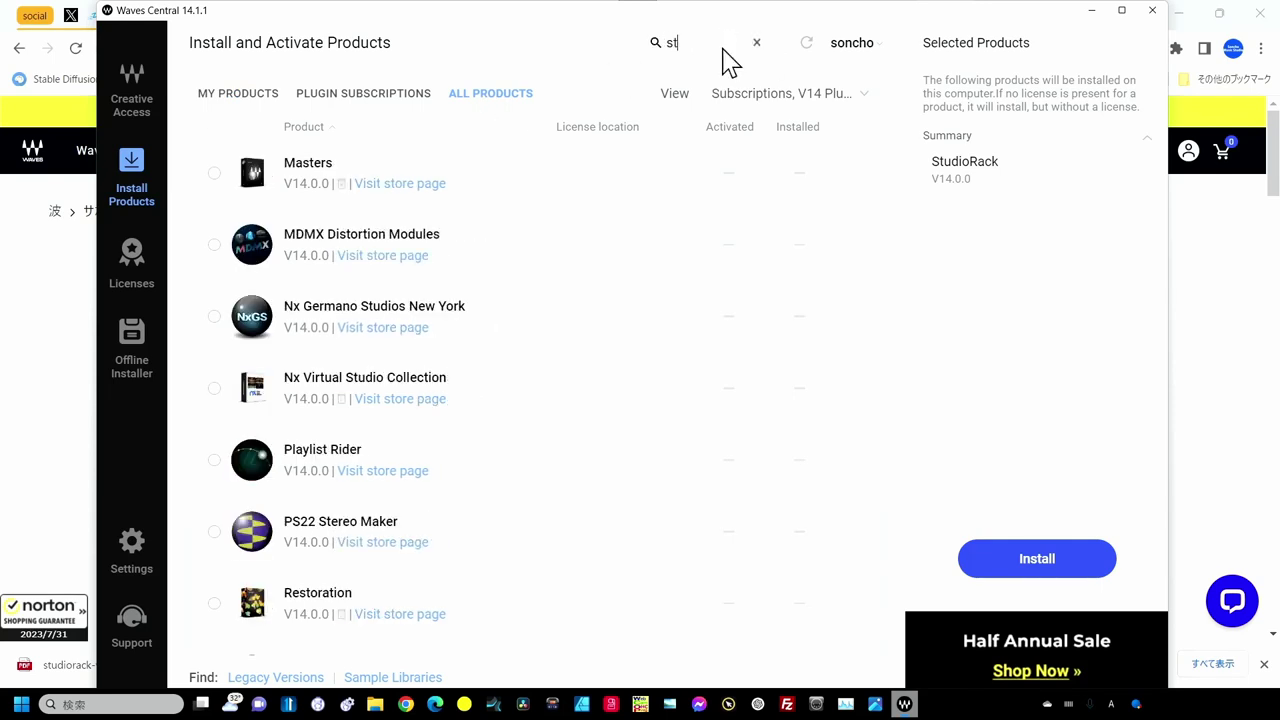
text(udi)
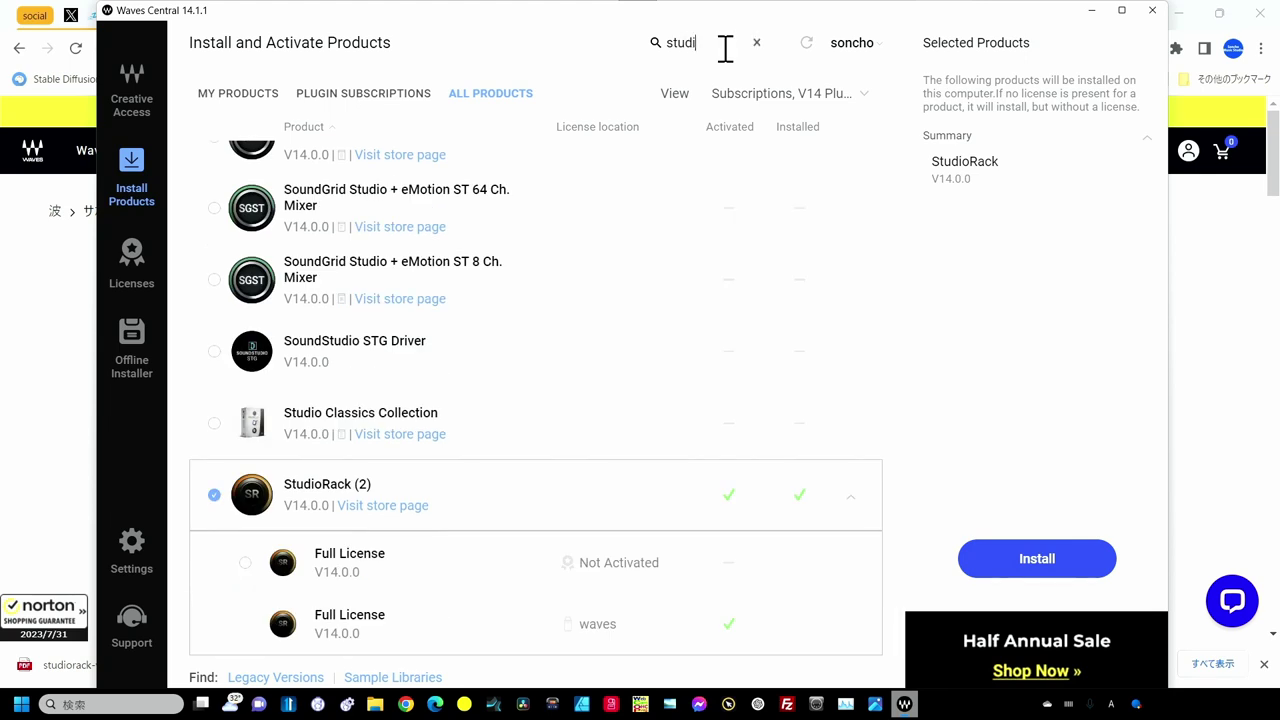
text(o)
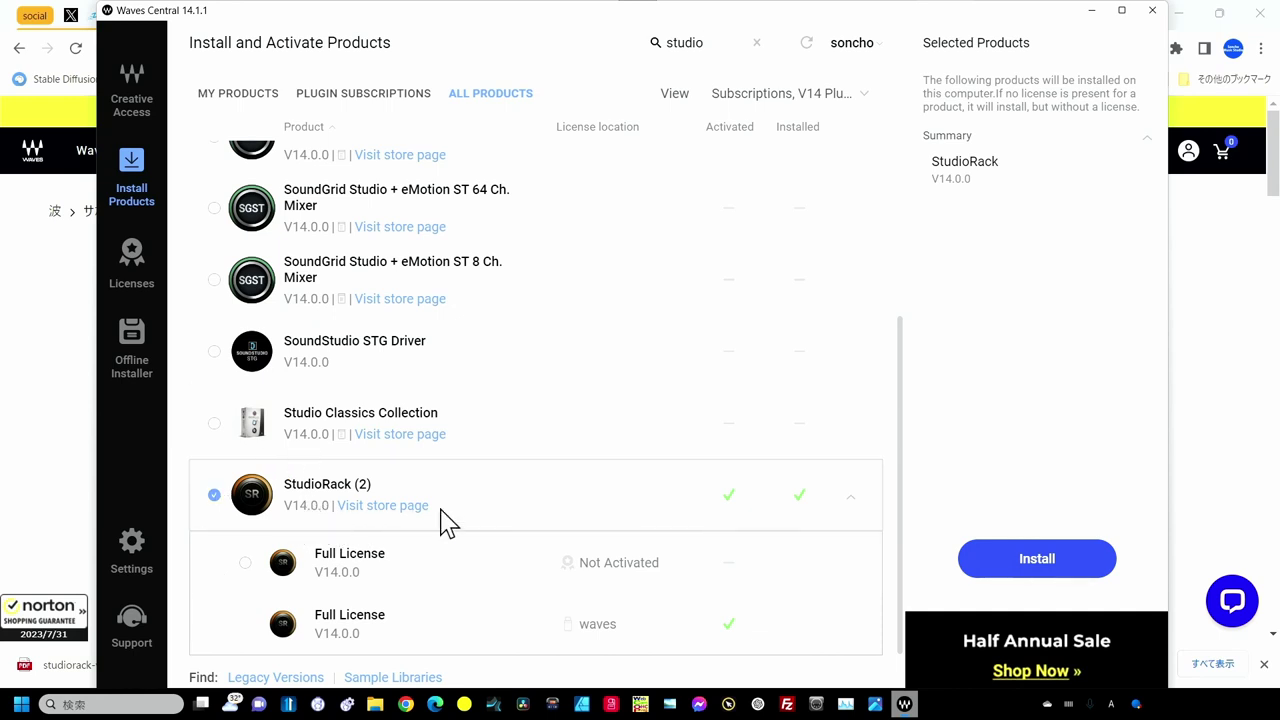
Step: Deselect and reselect StudioRack for installation, and leave Waves Central and the browser to return to Studio One
click(214, 497)
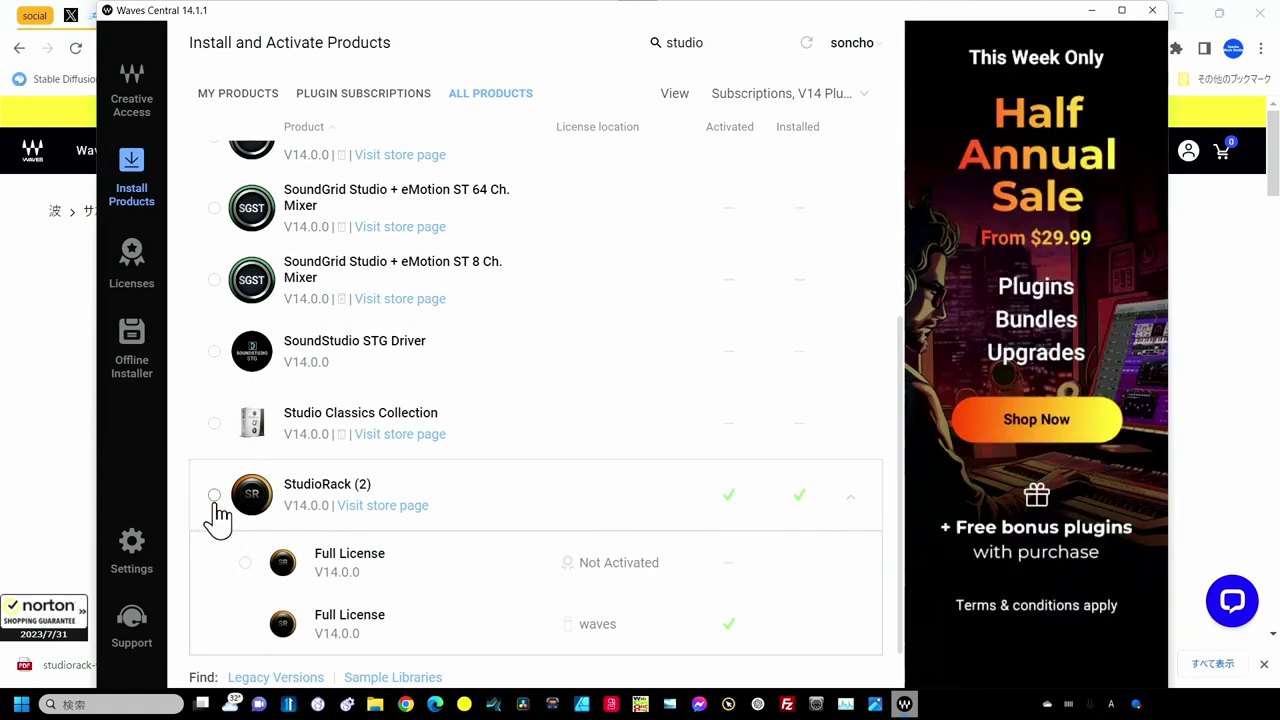
click(214, 497)
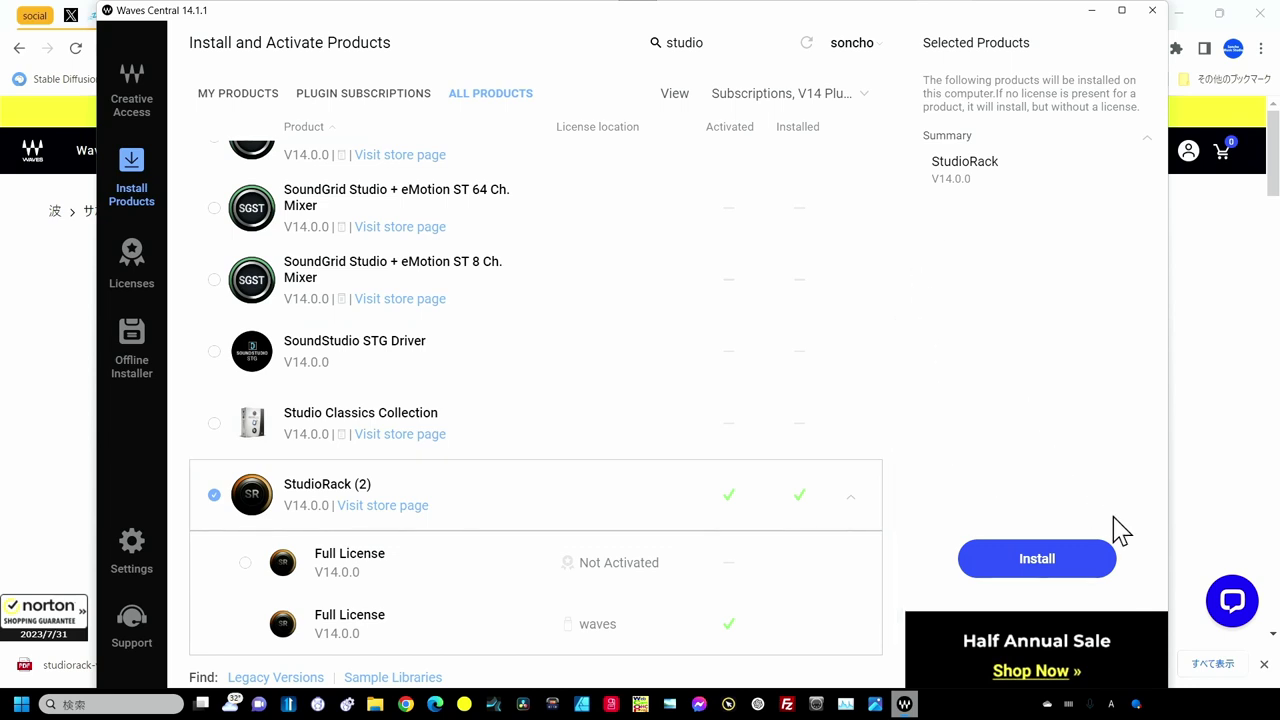
click(1060, 558)
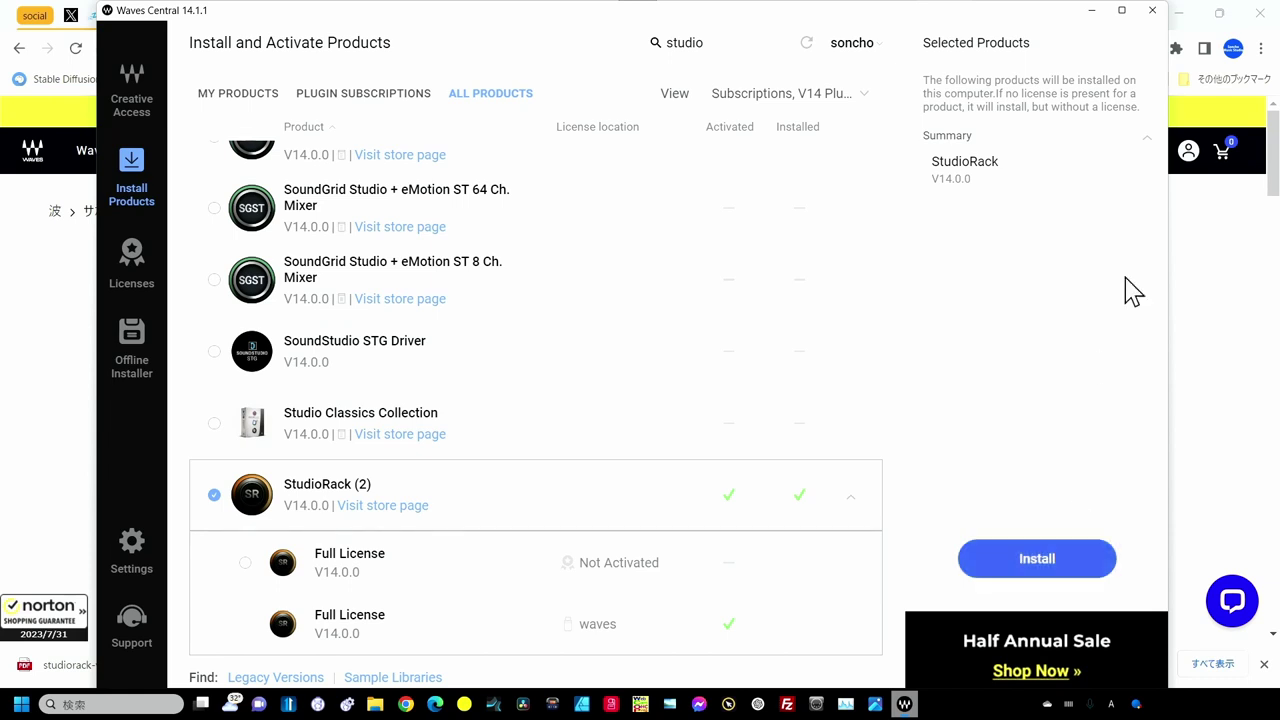
click(1152, 10)
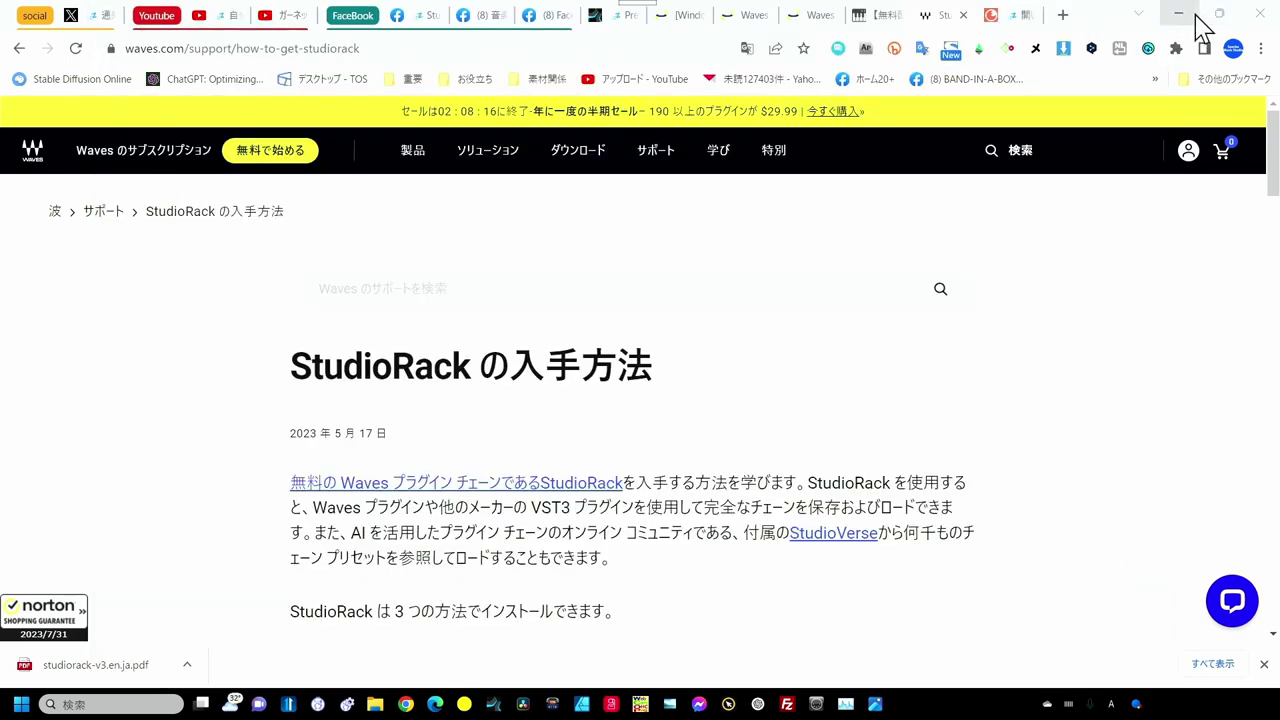
click(1178, 12)
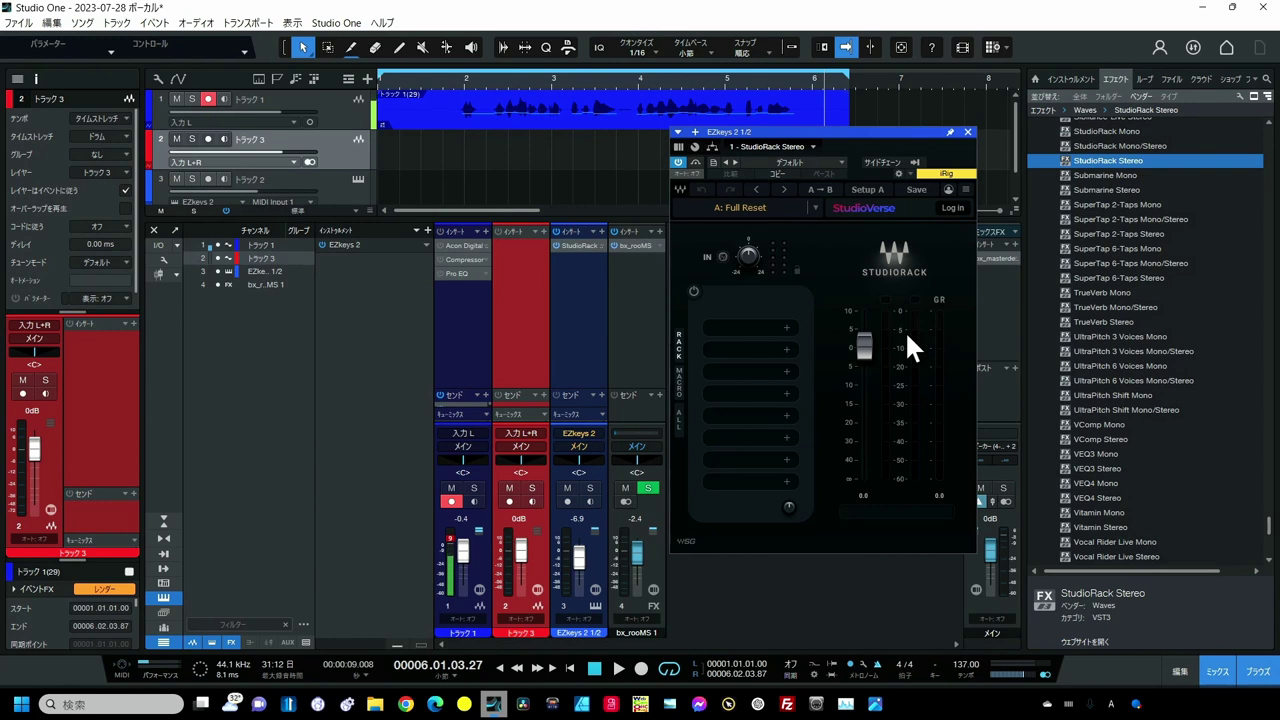
Step: Scan for VST3 plugins in StudioRack and close the scan window
click(965, 189)
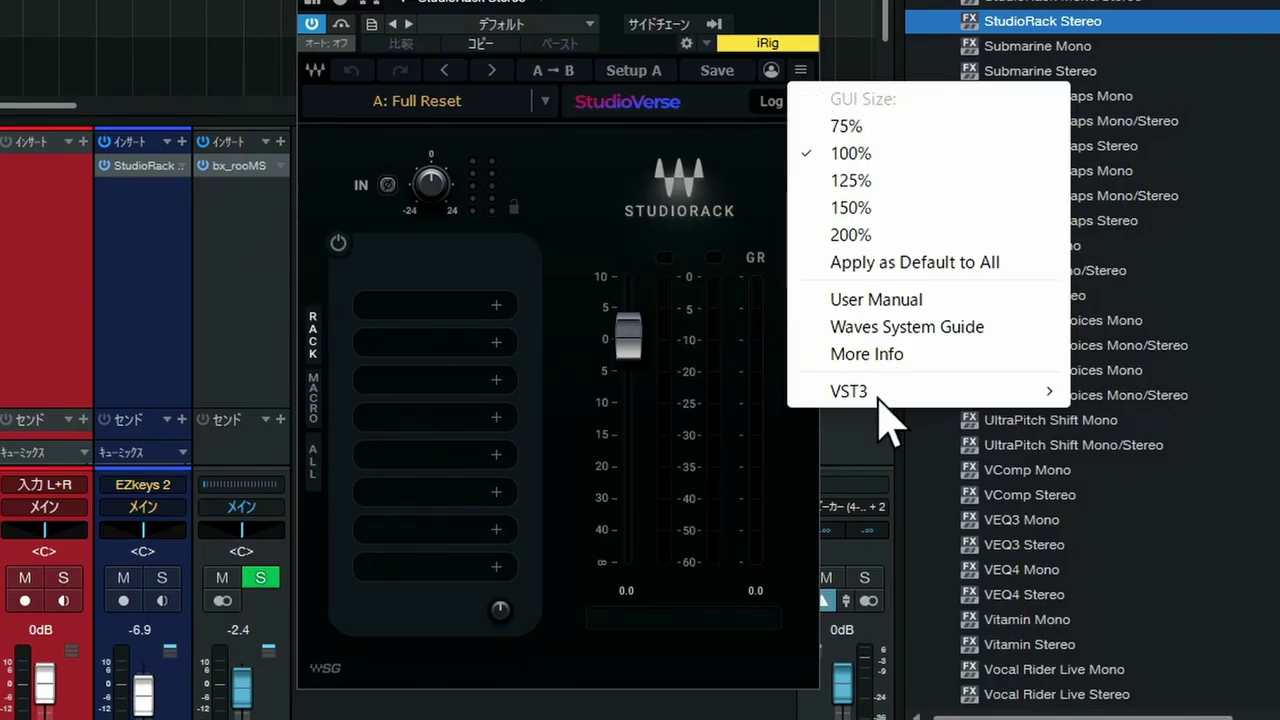
mouse_move(879, 397)
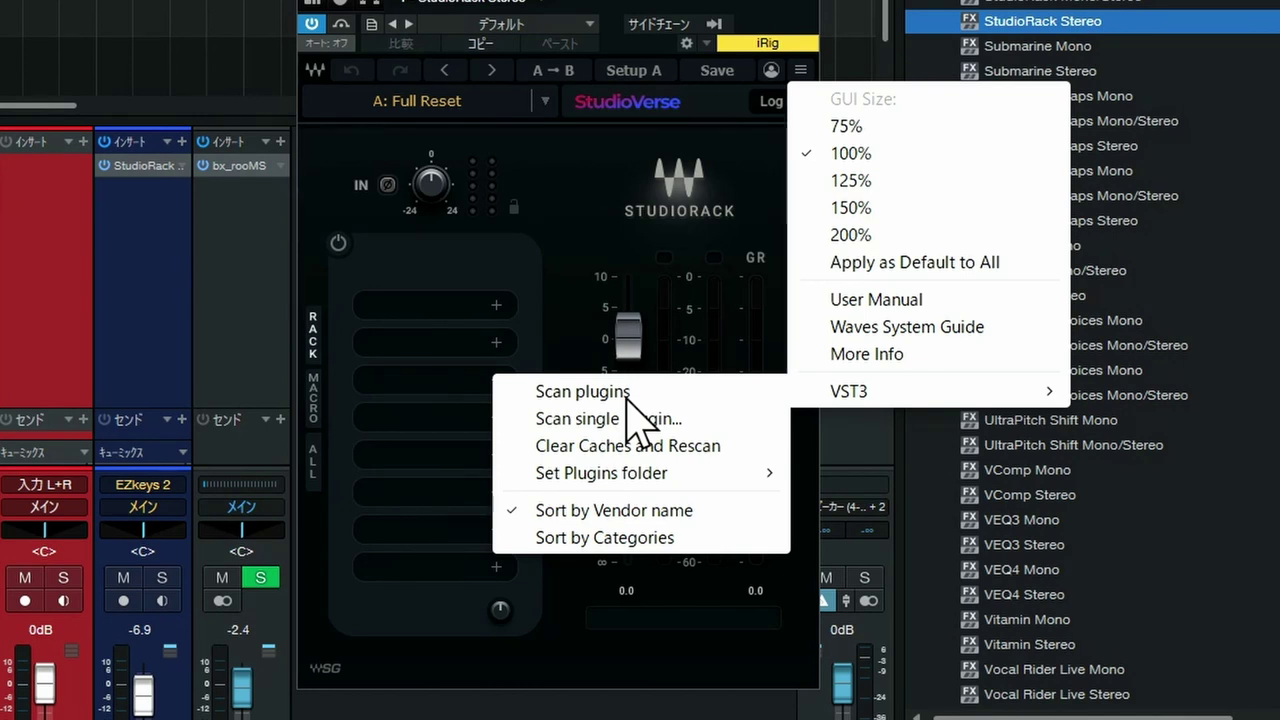
click(582, 392)
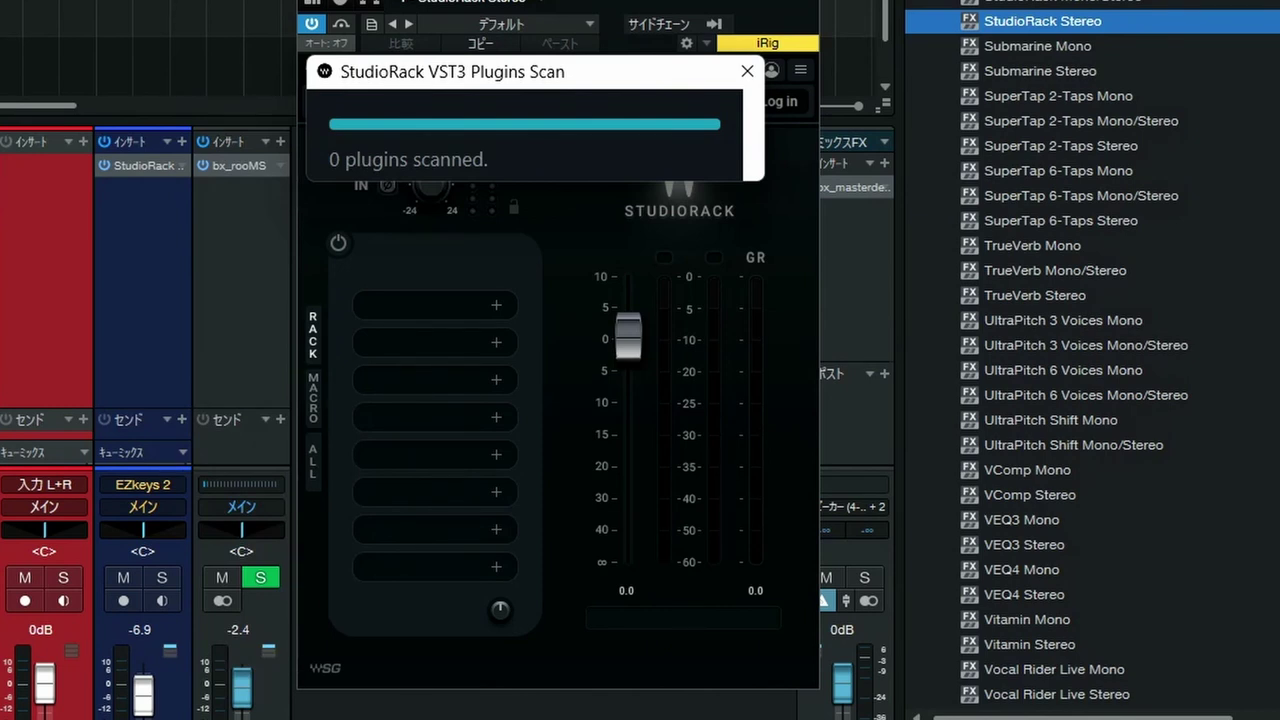
click(747, 71)
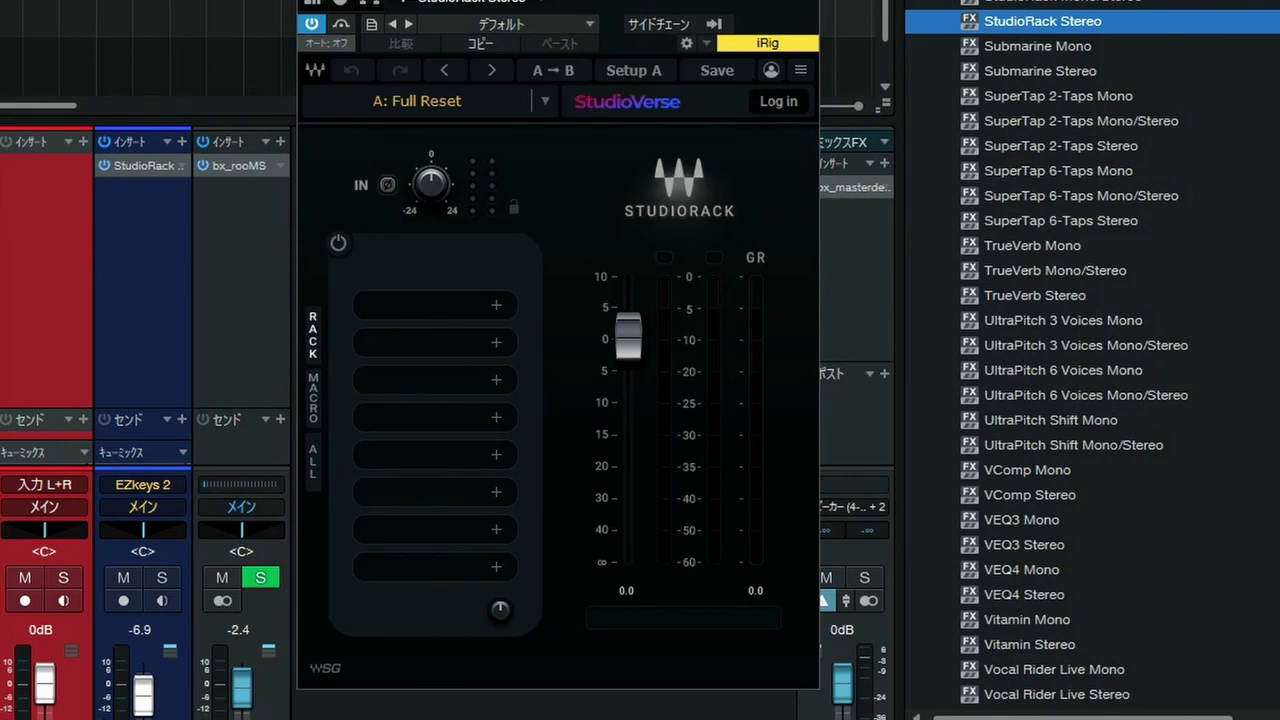
Step: Load the SPL PQ plugin into StudioRack's first slot, searching for "pq", and close its window
click(496, 306)
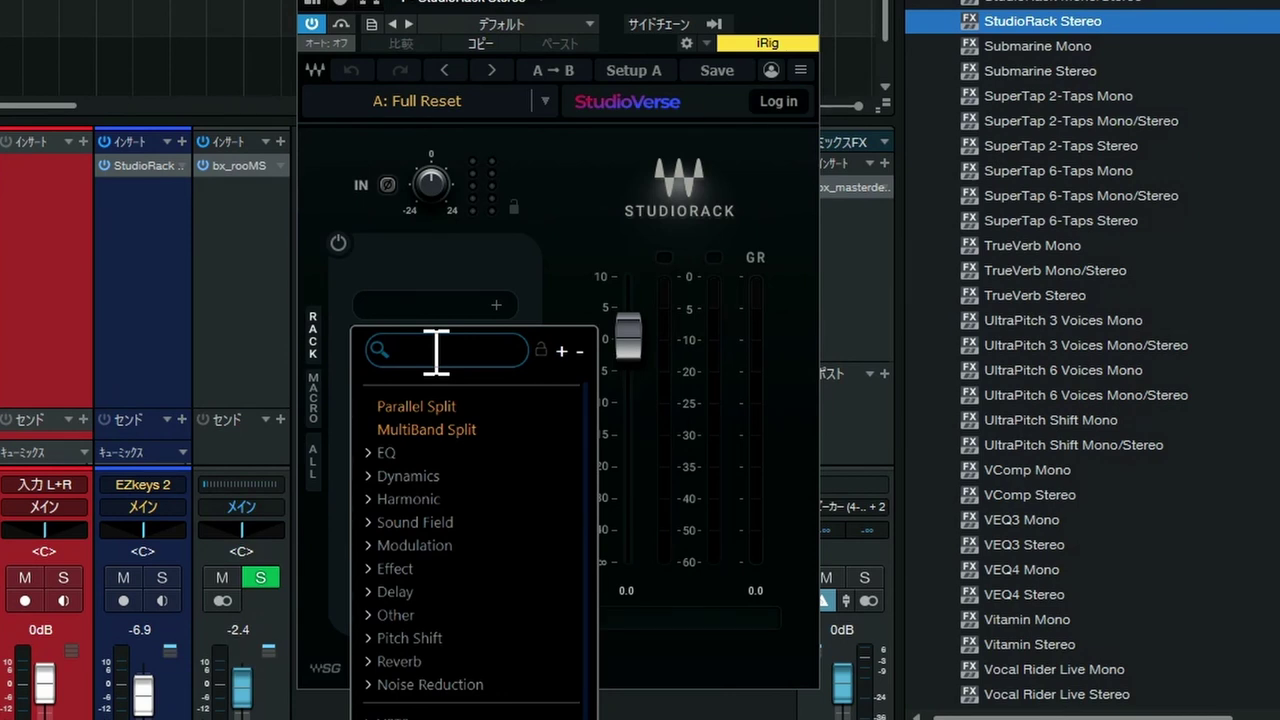
text(pq)
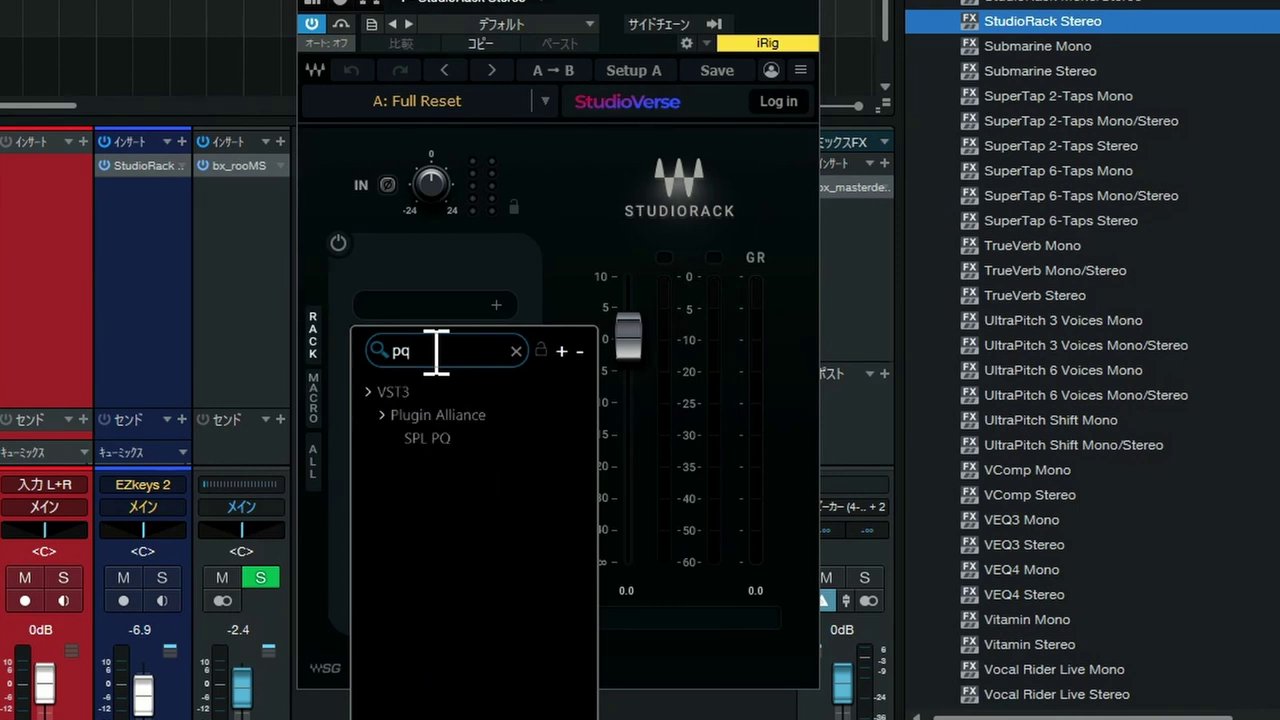
click(437, 445)
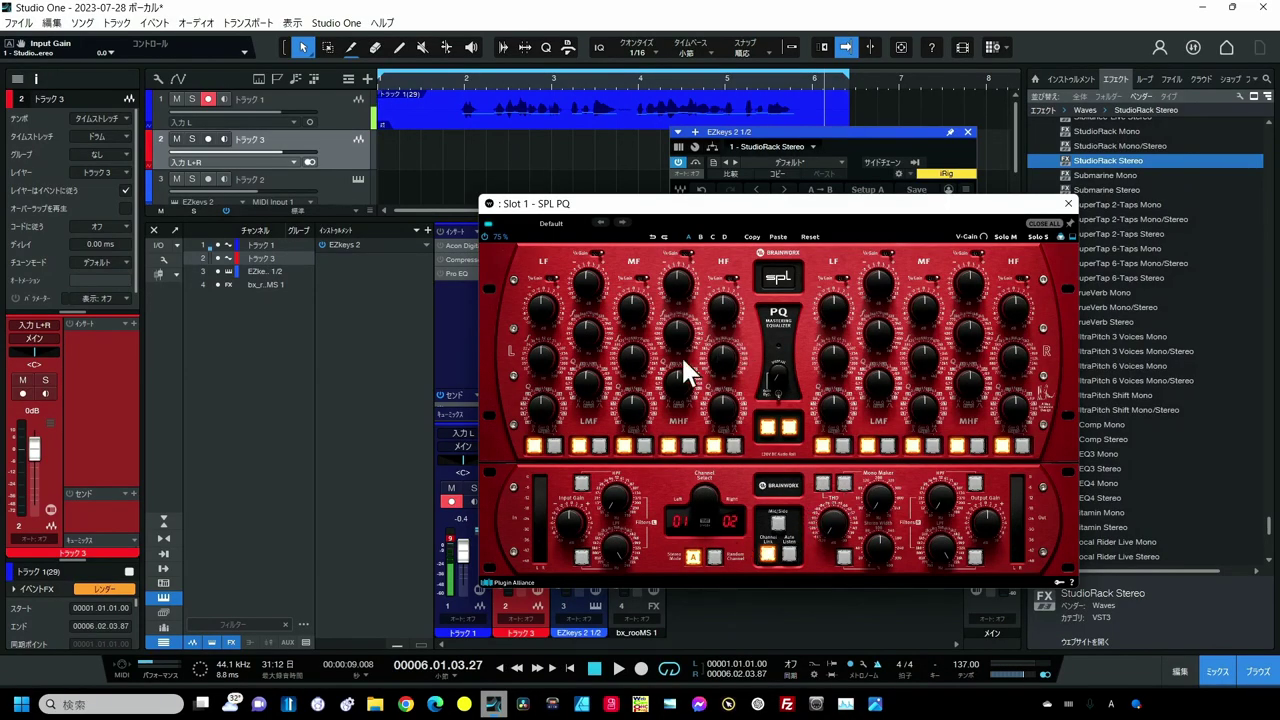
click(1068, 203)
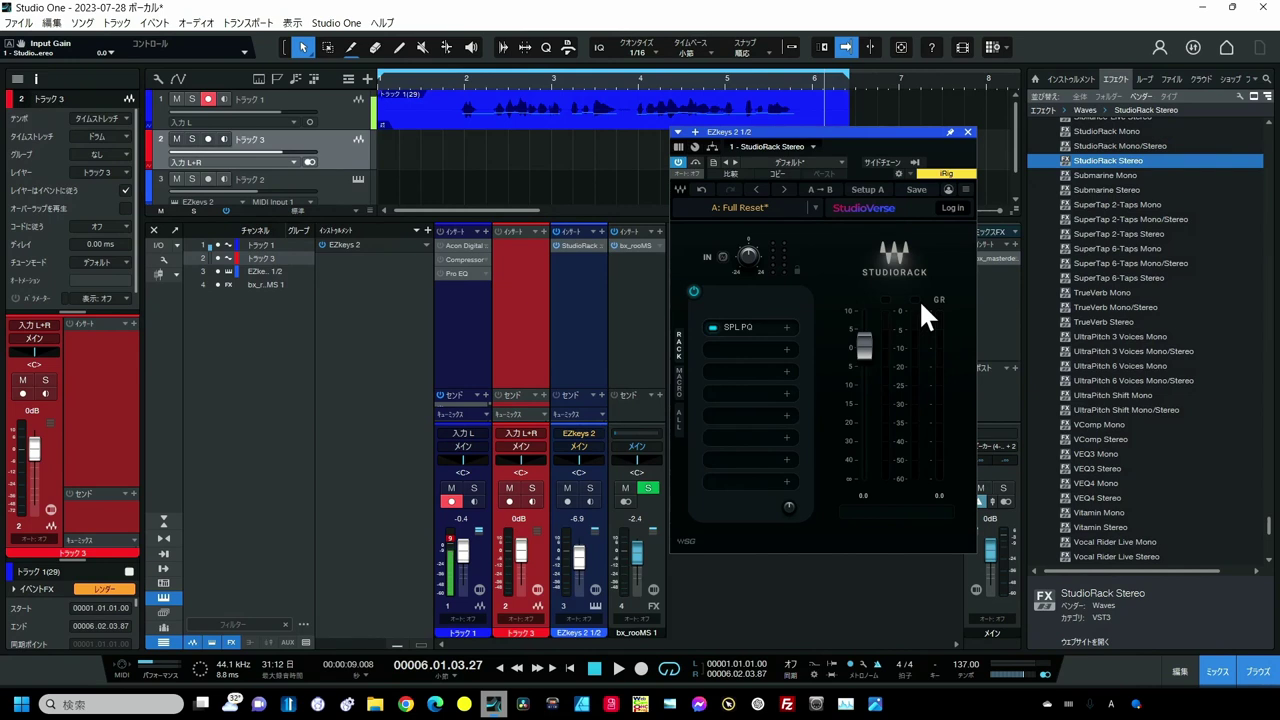
Step: Load bx_console AMEK 9099 into StudioRack's second slot, searching for "Bx_"
click(786, 349)
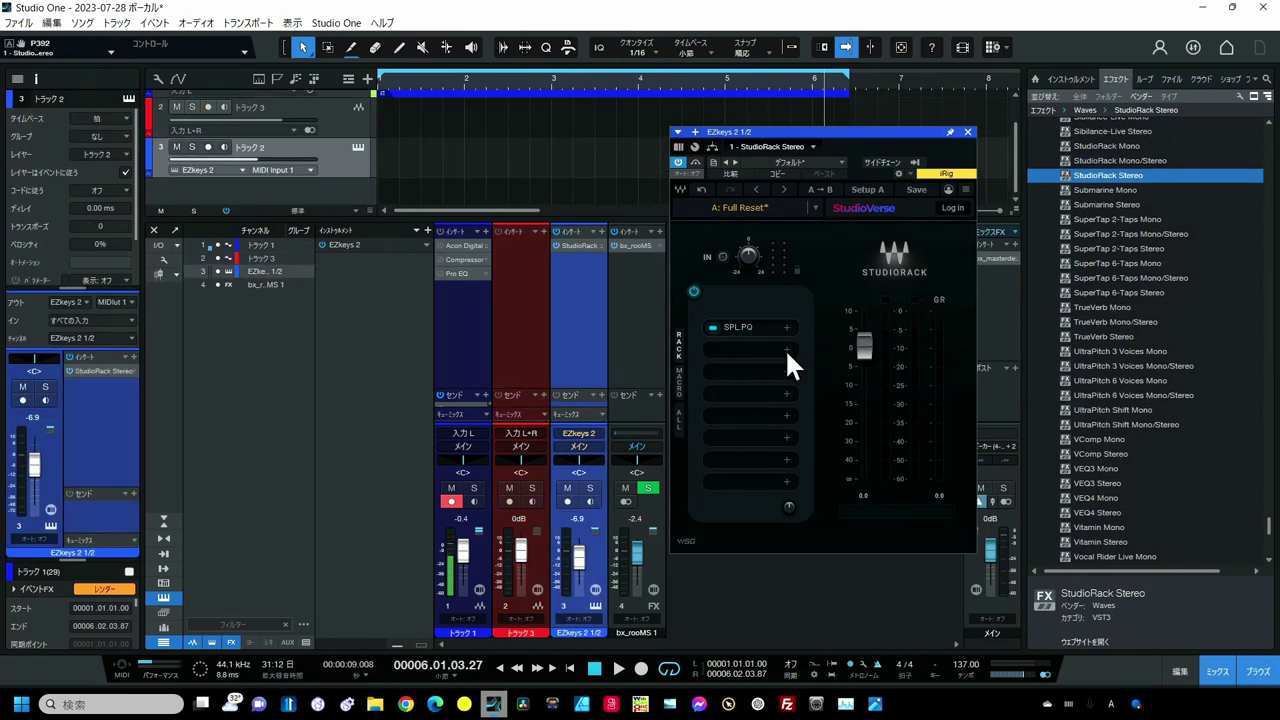
click(786, 349)
text(B)
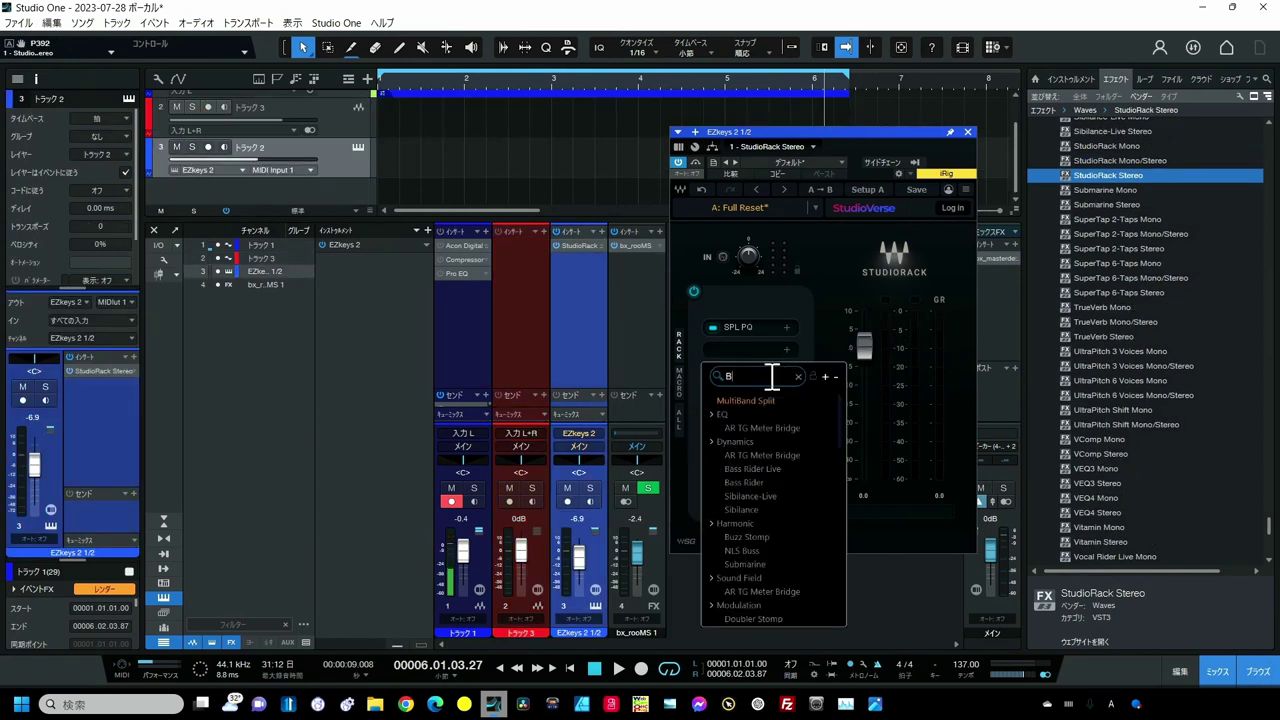
text(x_)
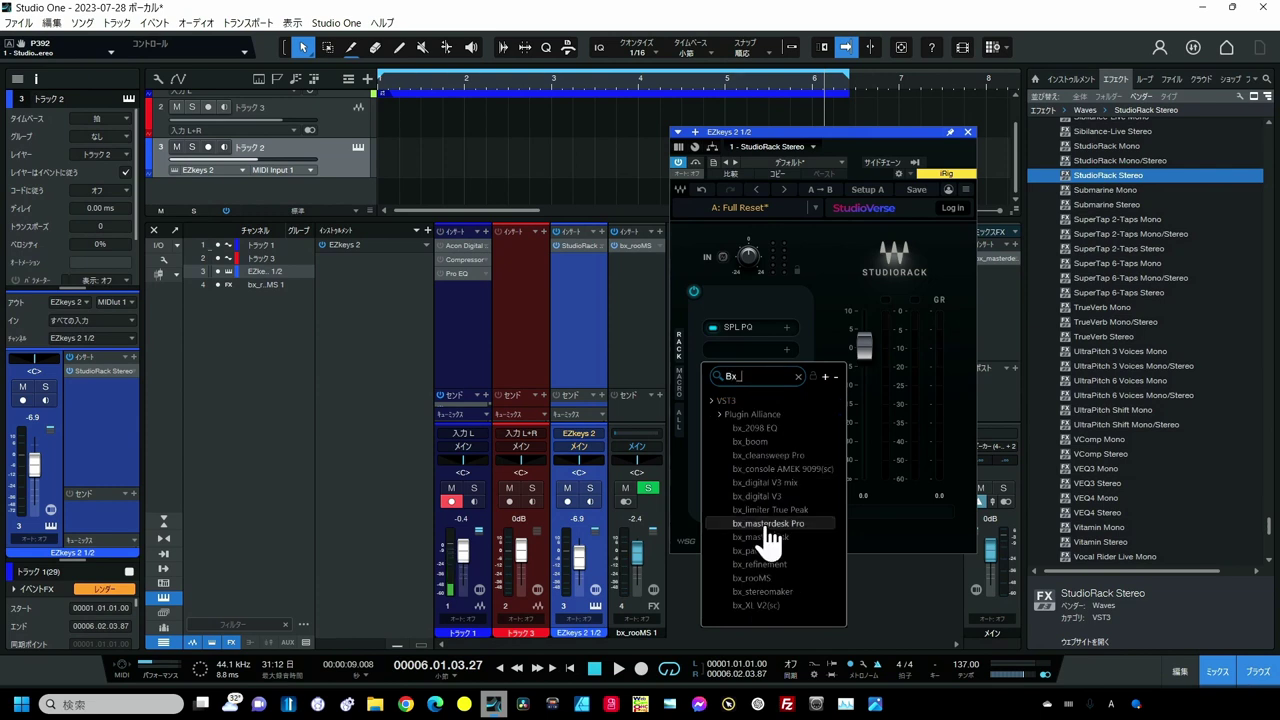
click(762, 478)
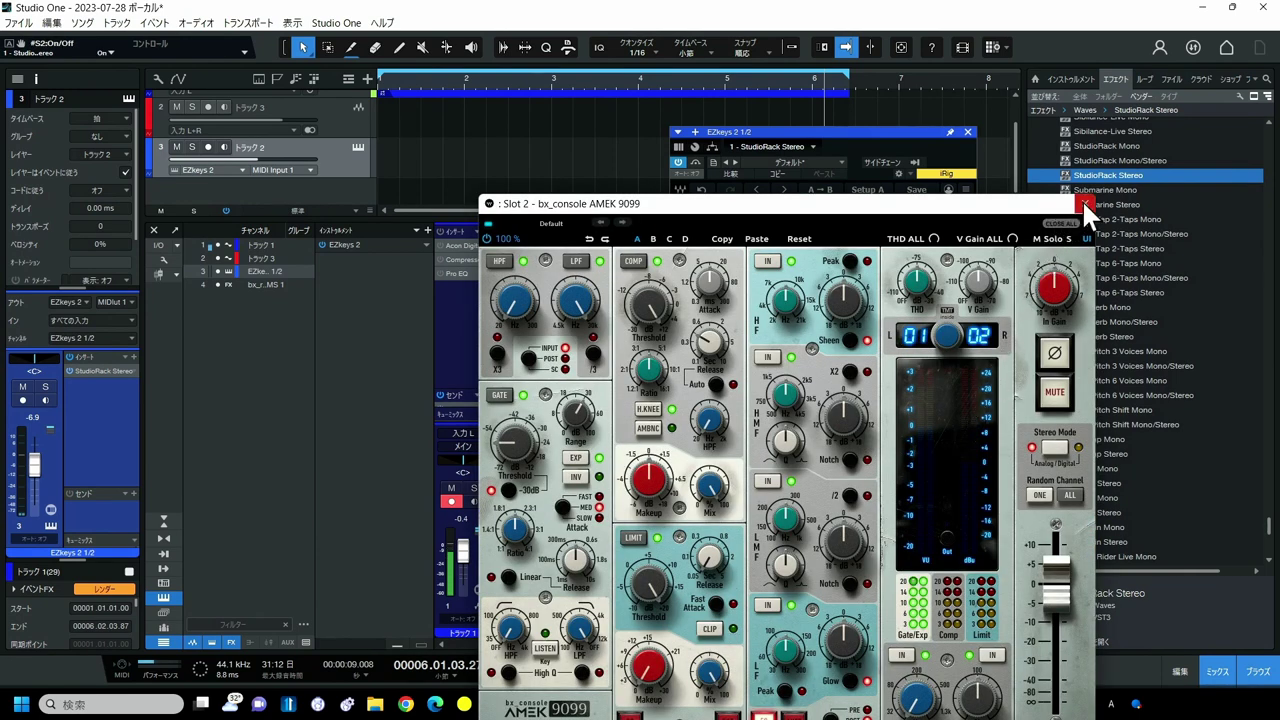
Step: Close the bx_console AMEK 9099 window and remove SPL PQ from the rack's first slot
click(1084, 203)
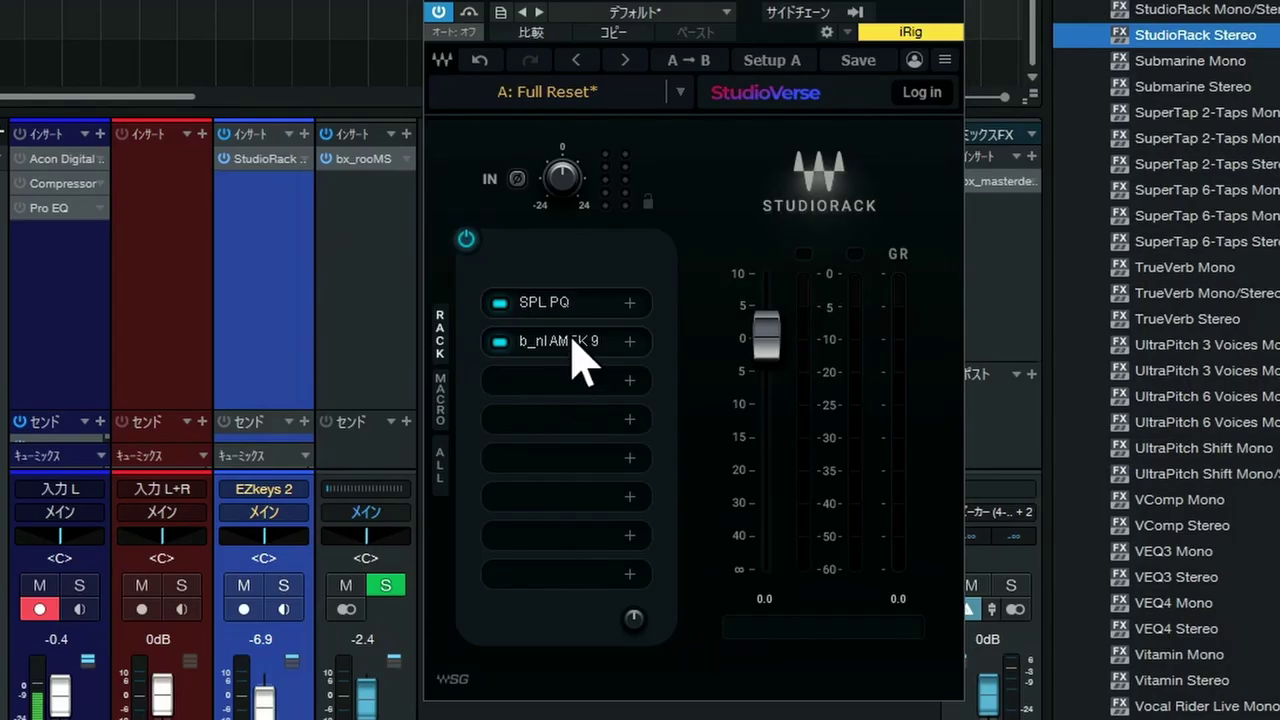
click(573, 341)
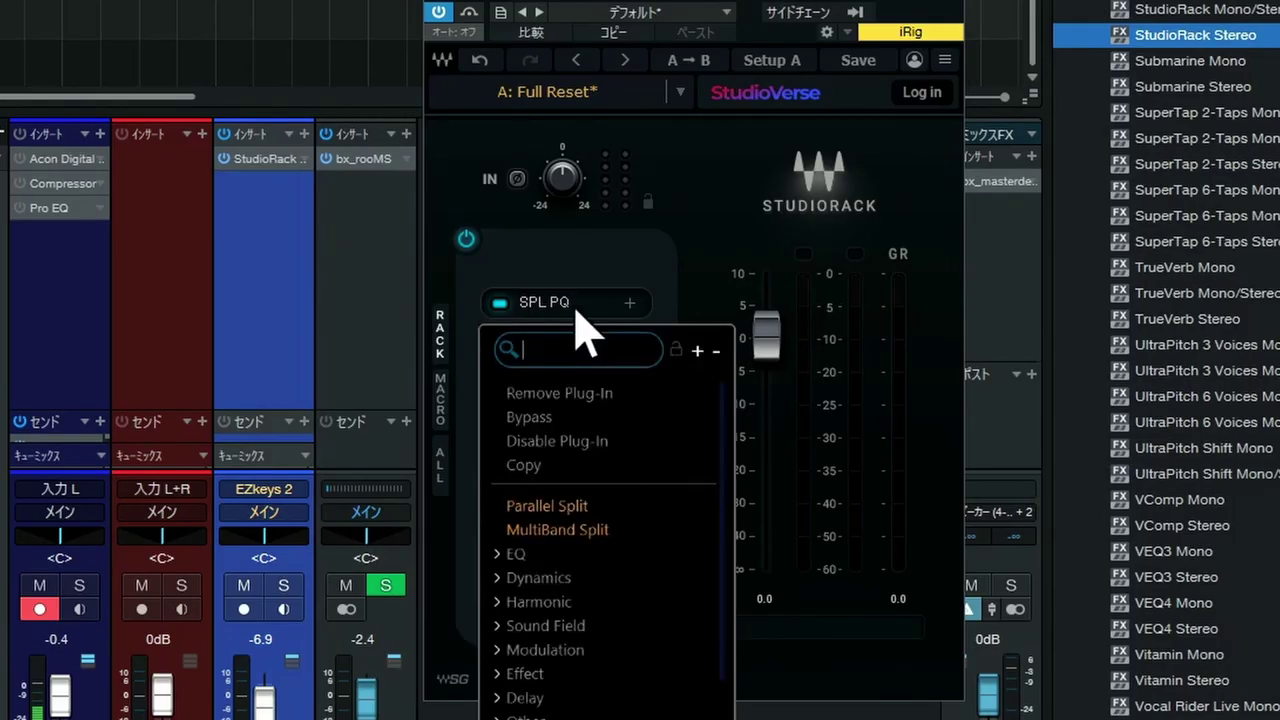
click(581, 396)
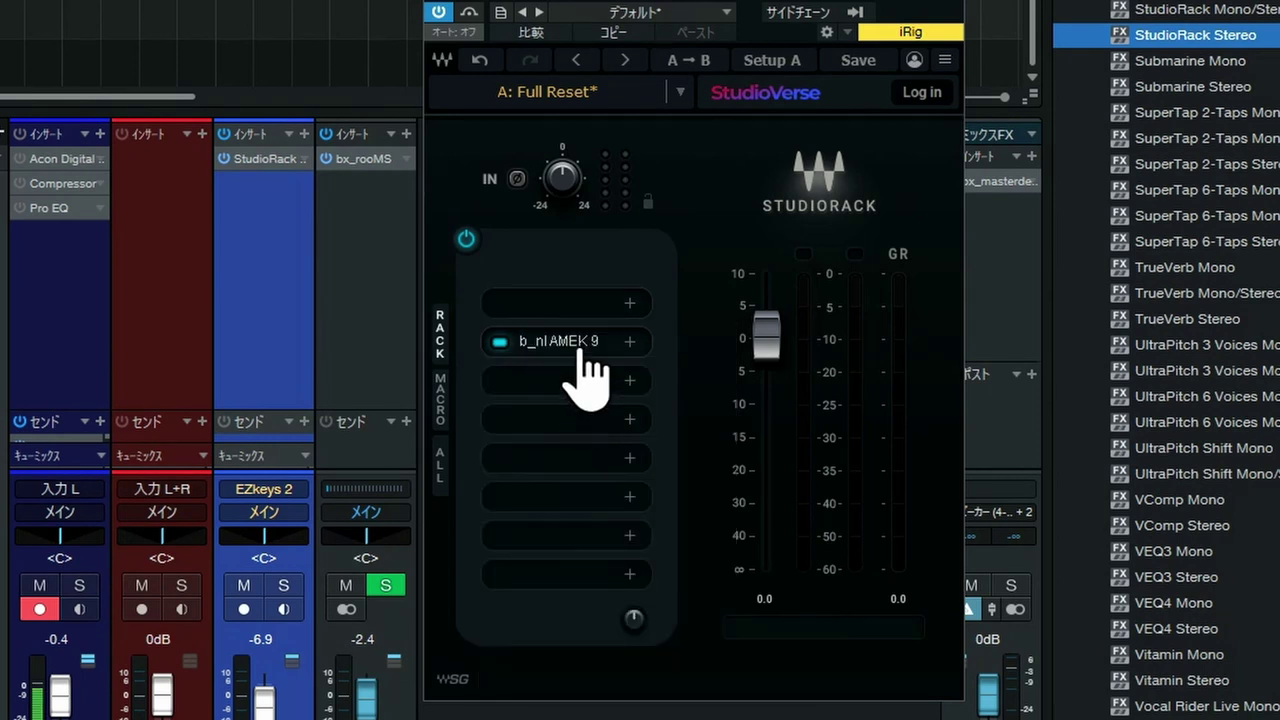
Step: Move bx_console AMEK 9099 up to the rack's first slot and remove it from the rack
drag(580, 350, 575, 320)
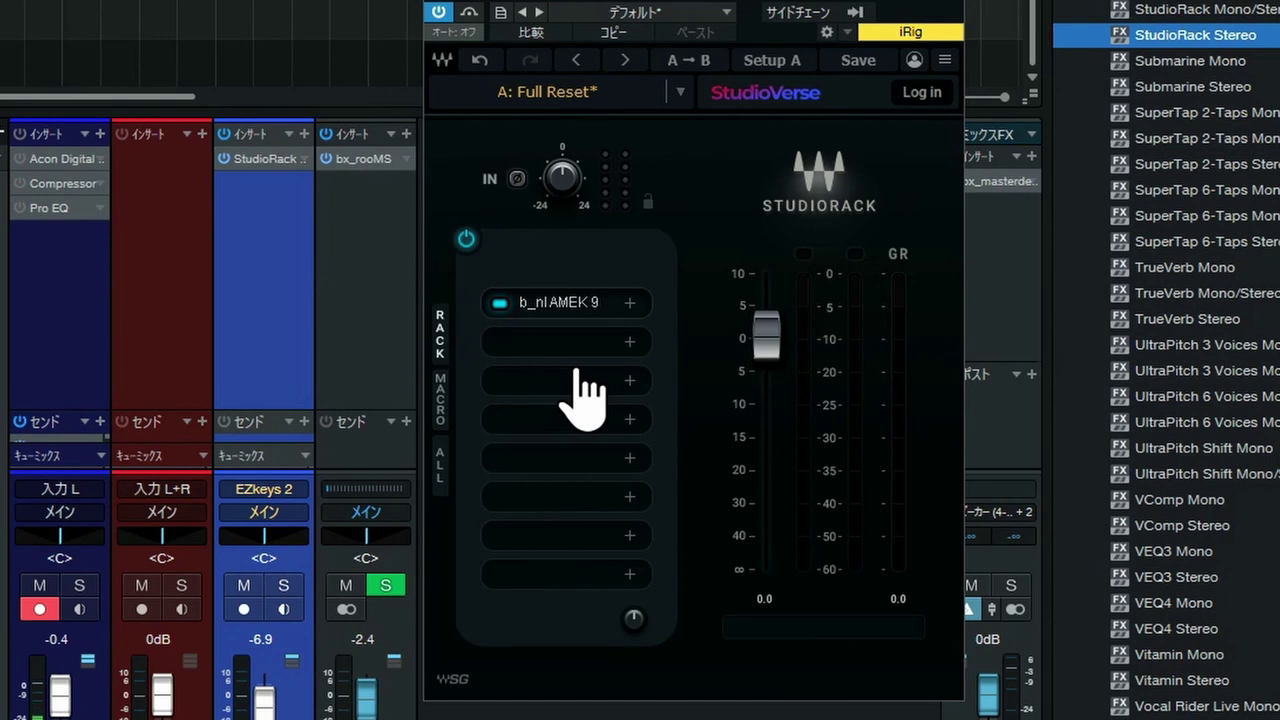
click(561, 306)
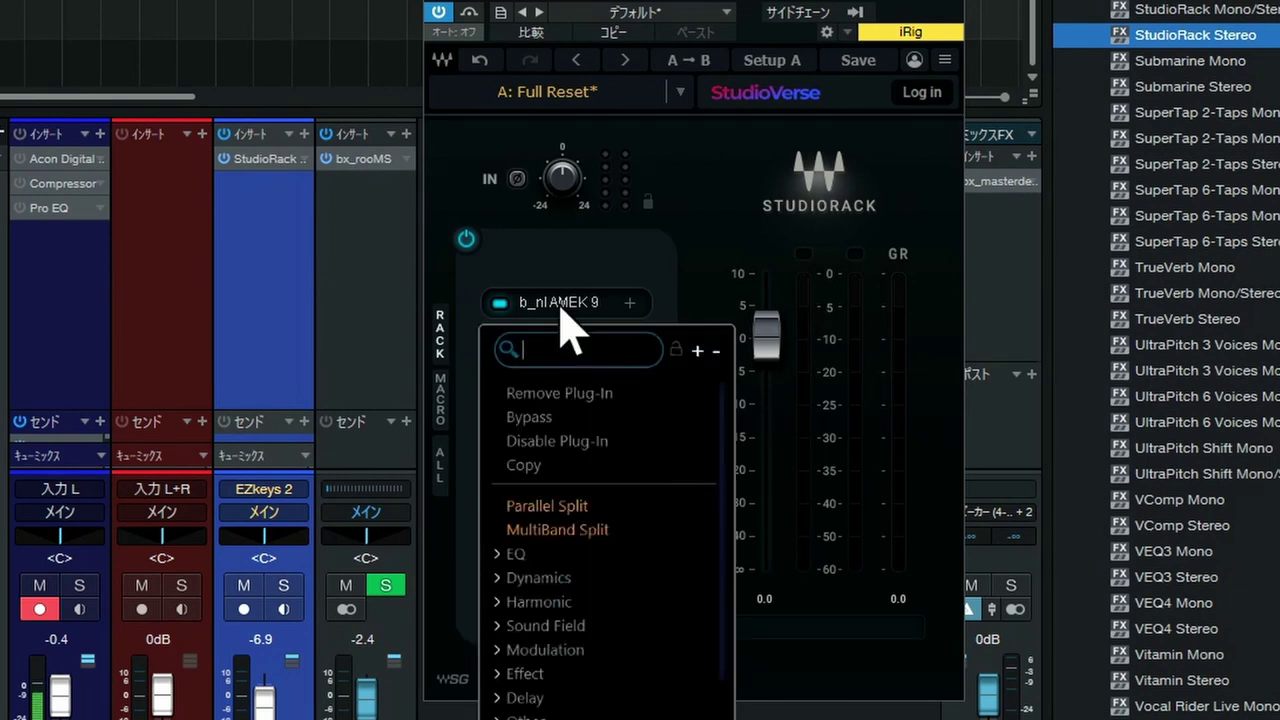
click(559, 394)
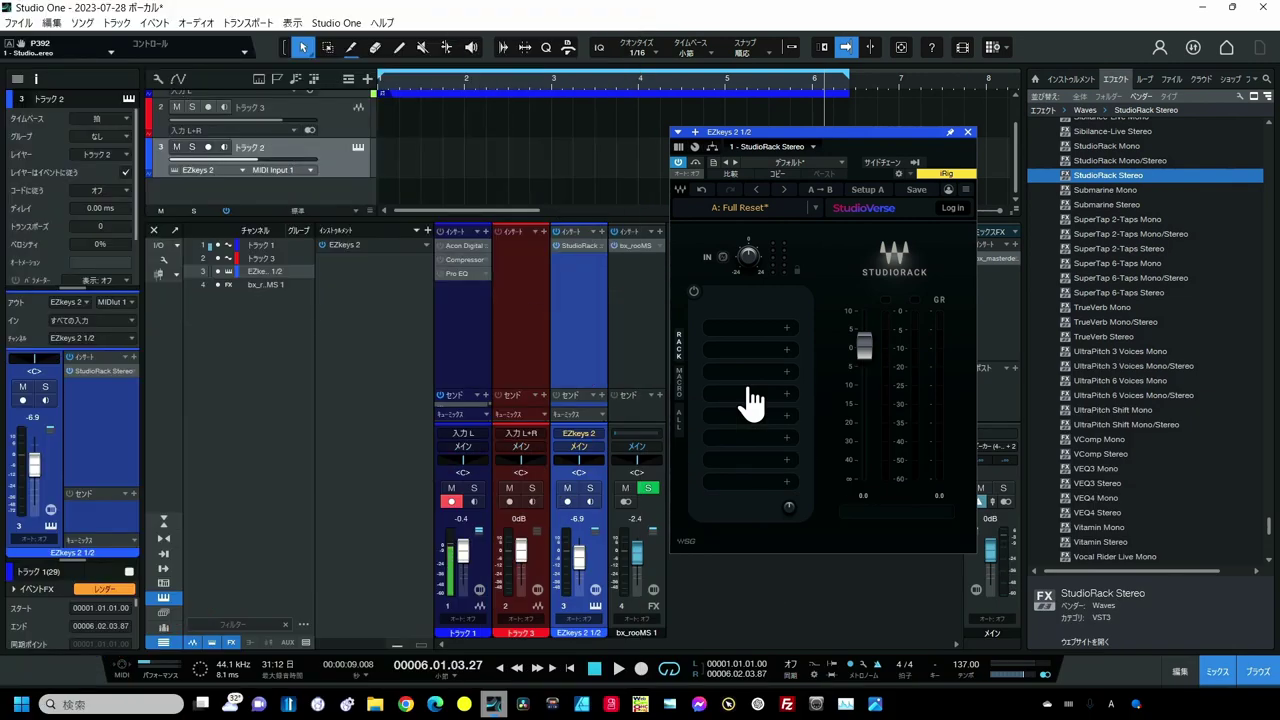
Step: Add a Parallel Split in the first slot and load bx_2098 EQ into its first chain, searching for "Bx", and close its window
click(787, 329)
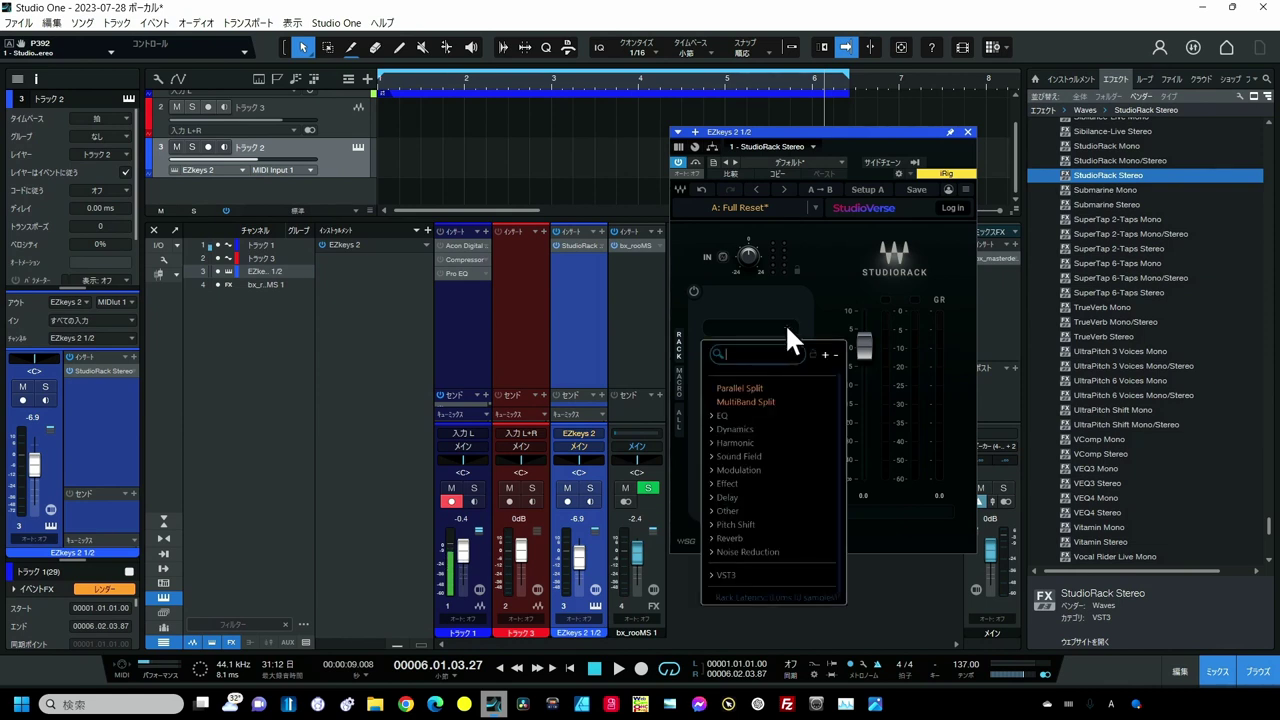
click(759, 385)
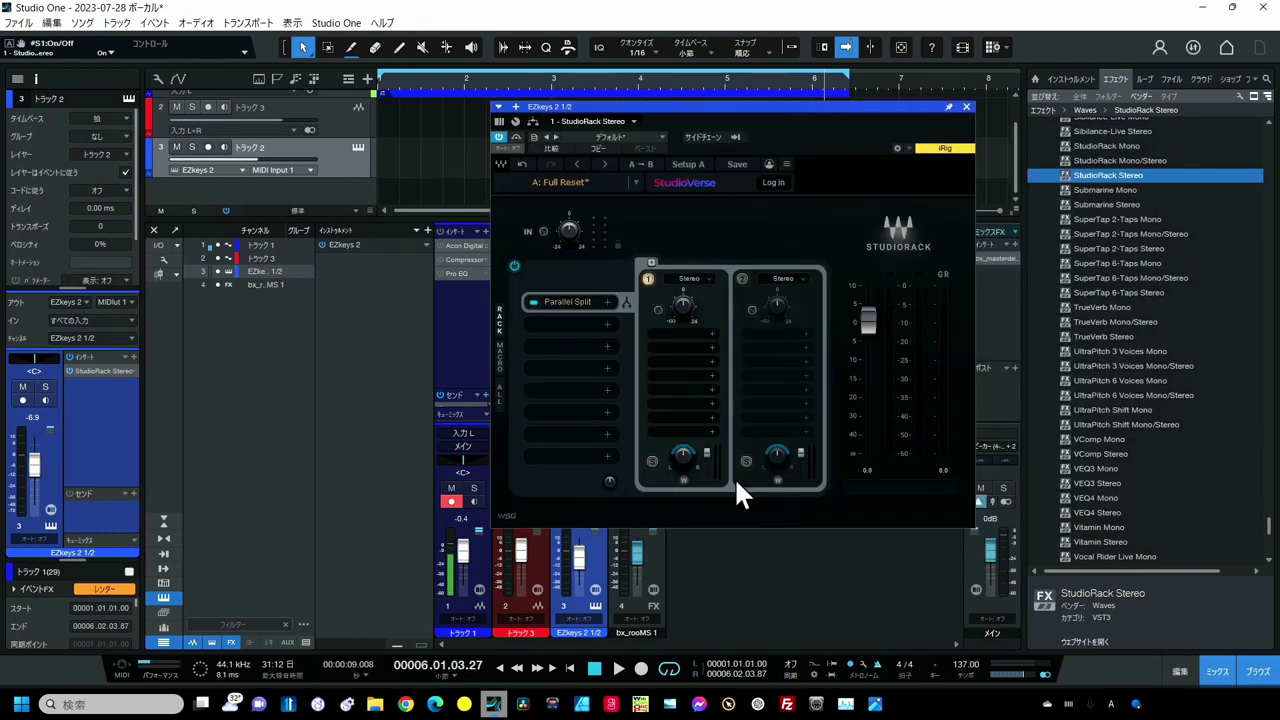
click(712, 335)
text(Bx)
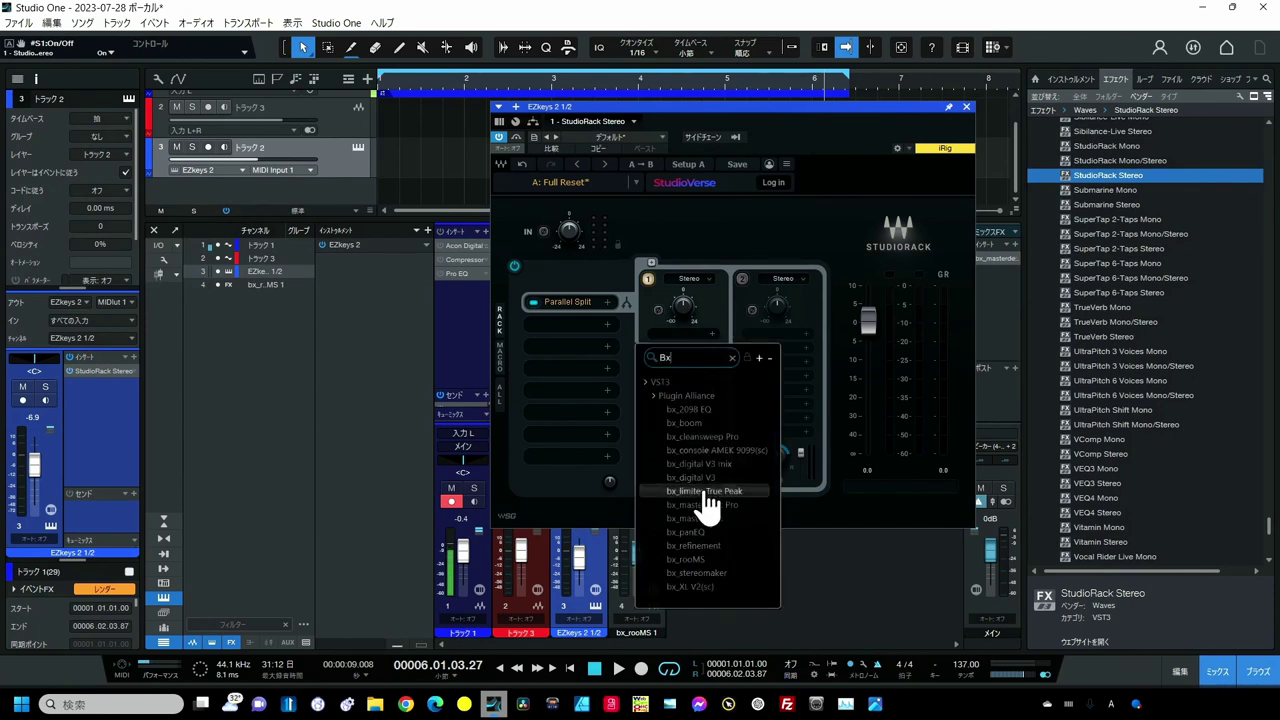
click(700, 410)
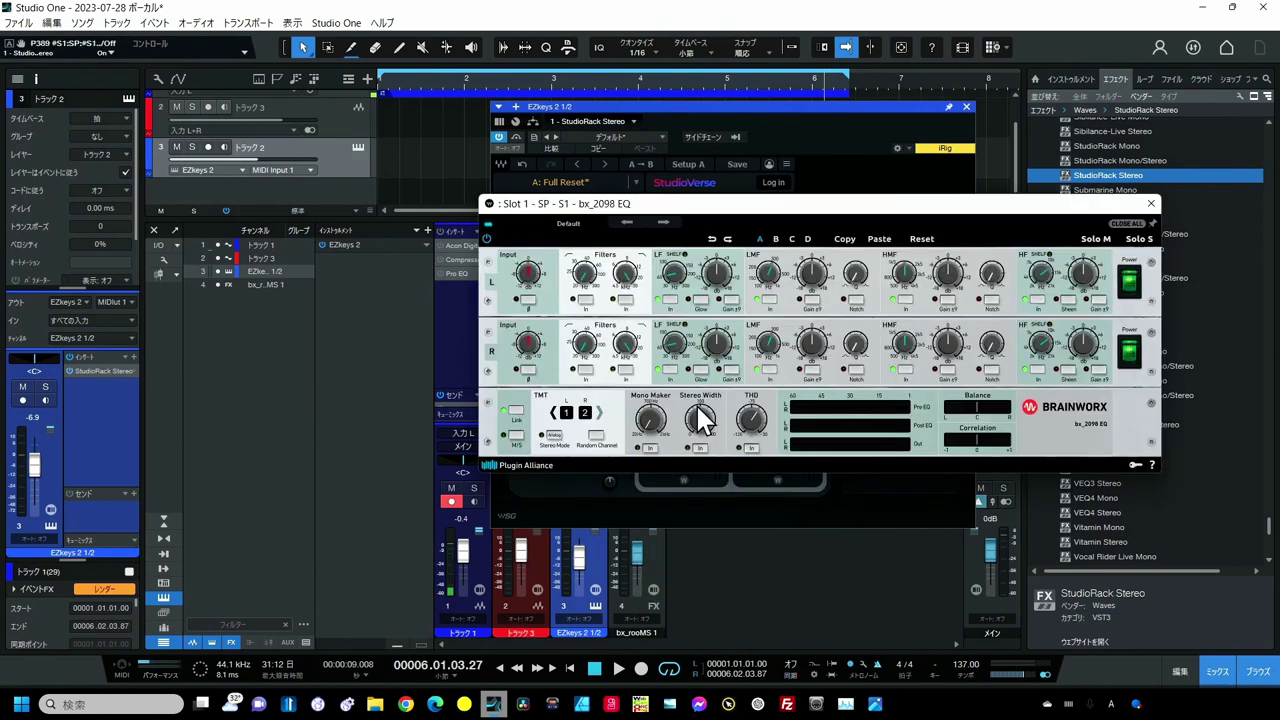
click(1148, 203)
Step: Load Noveltech Vocal Enhancer into the second parallel chain, searching for "Vocal", close its window, and activate that chain
click(712, 348)
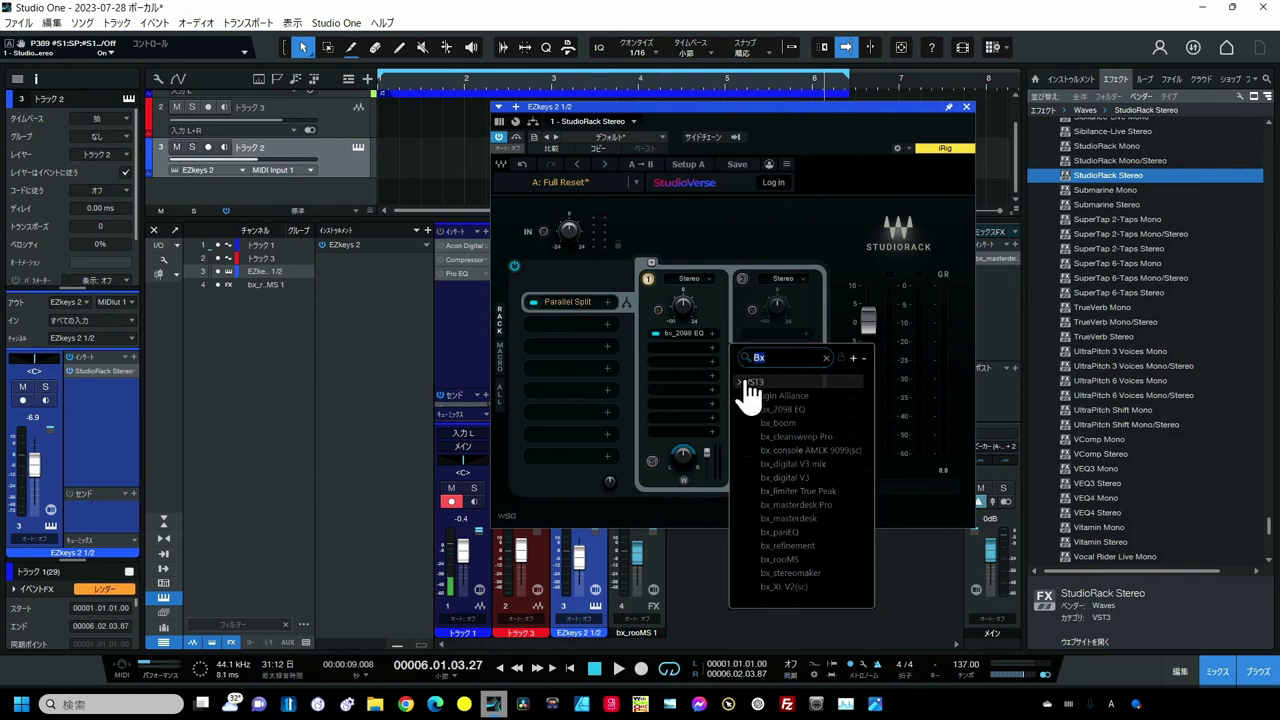
text(Vocal)
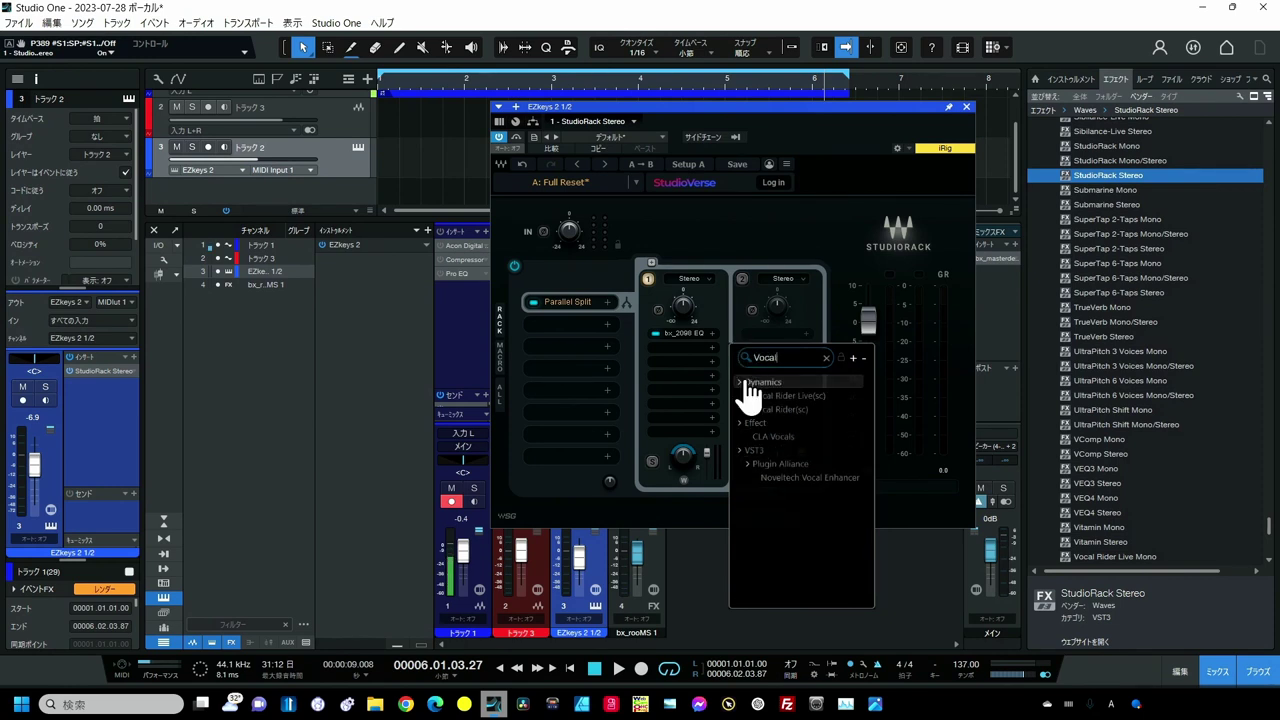
click(778, 478)
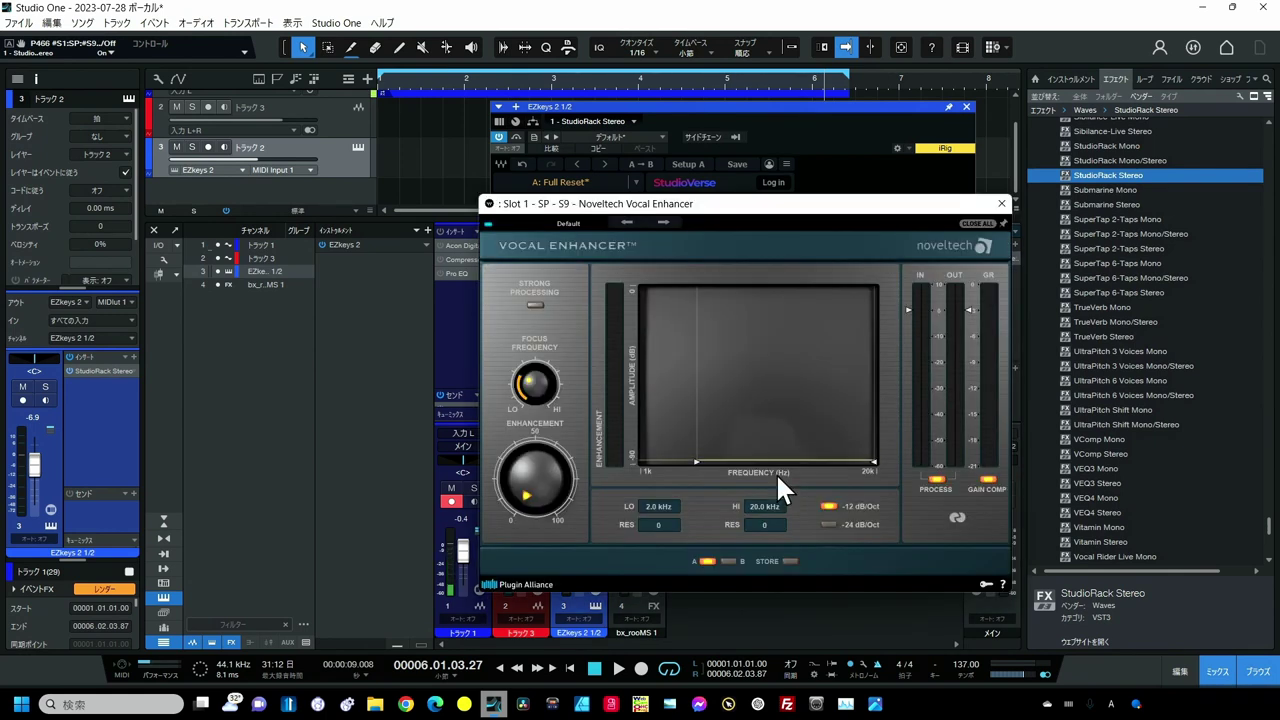
click(1001, 203)
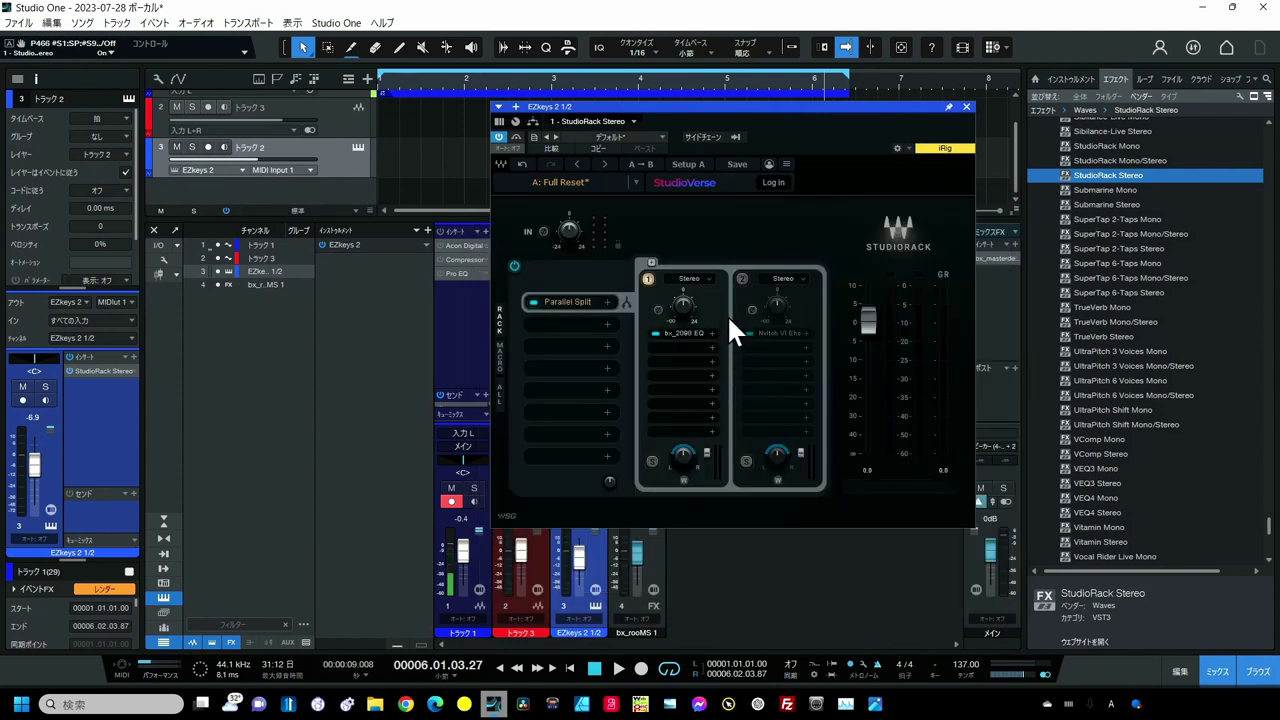
click(741, 278)
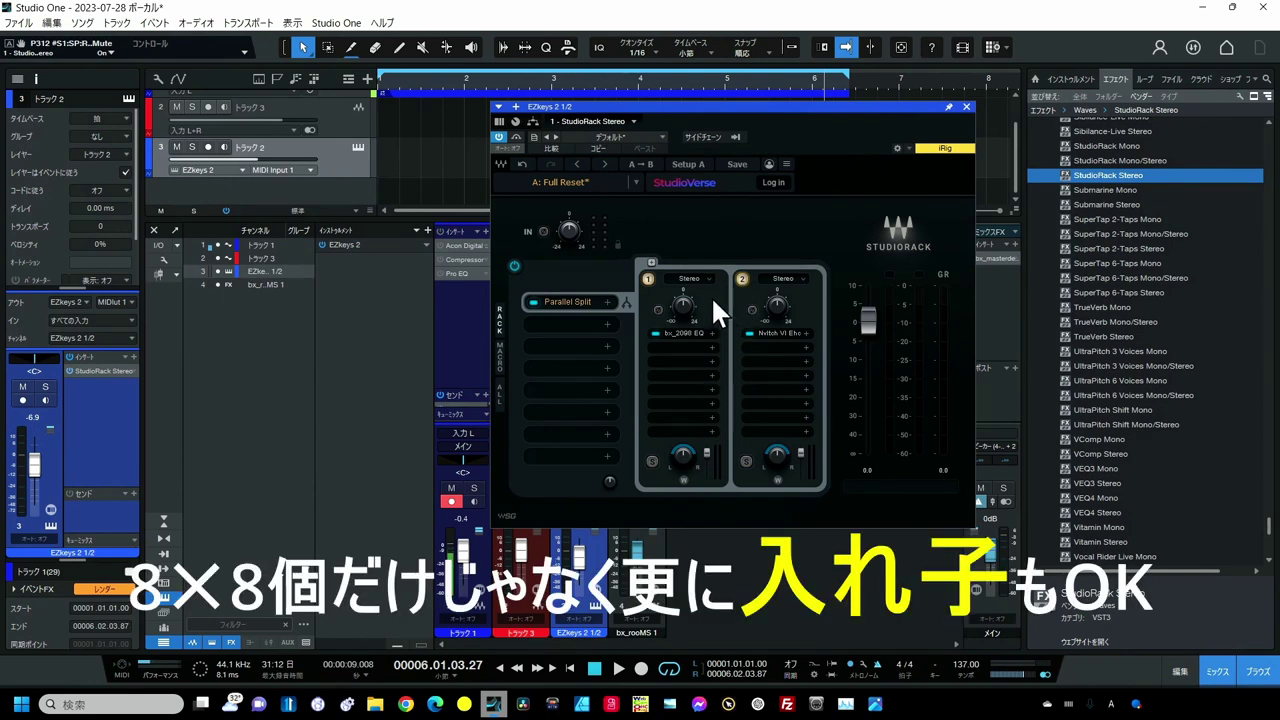
Step: Add and activate a third parallel chain and load SPL IRON into it, searching for "Plugin"
click(650, 257)
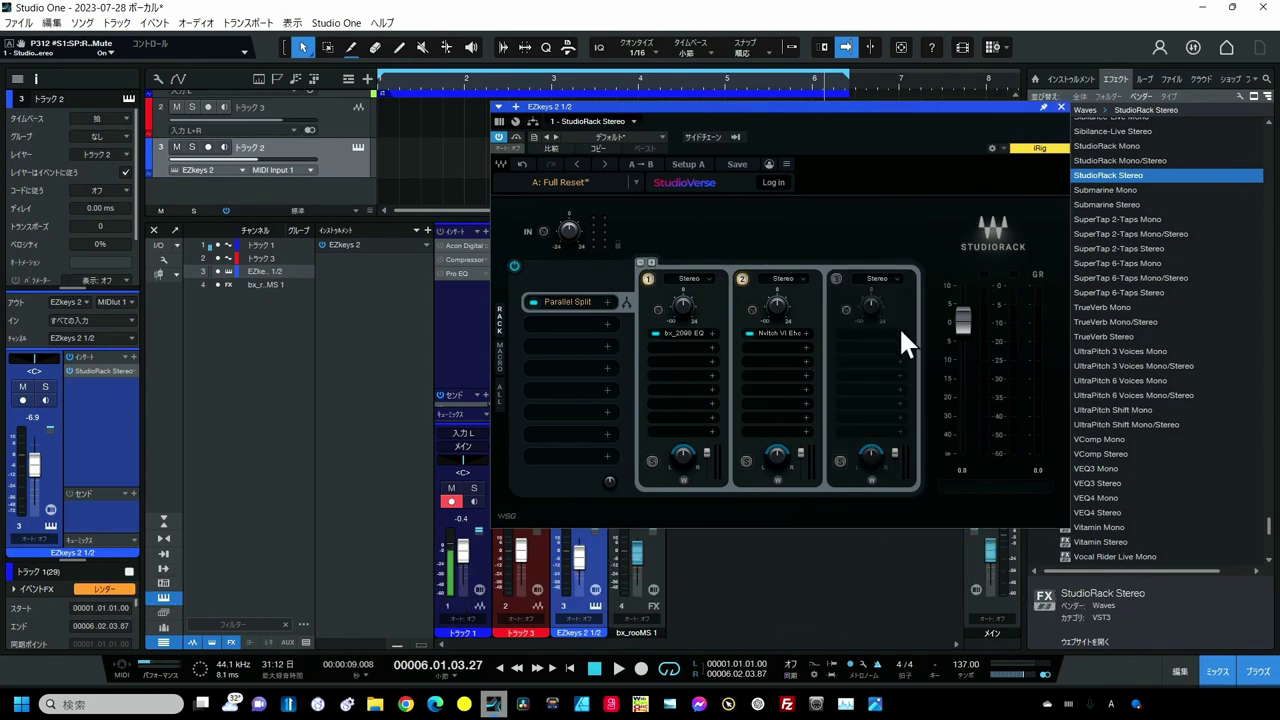
click(836, 278)
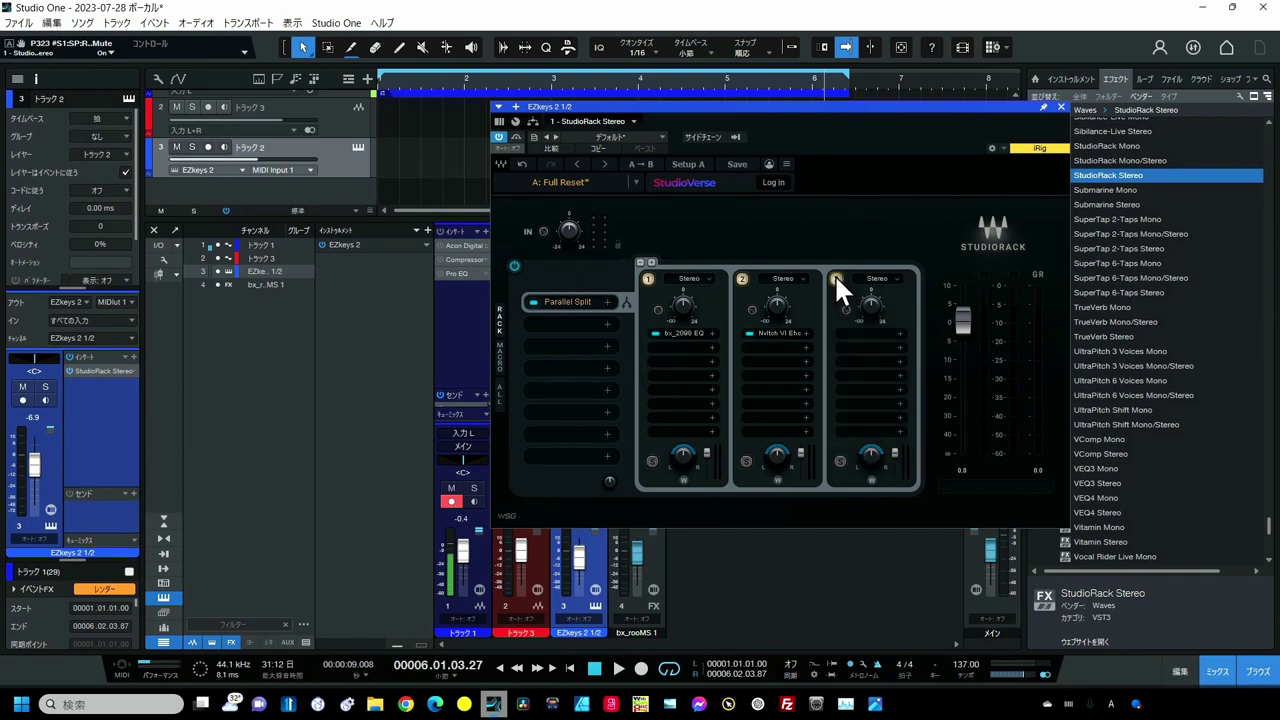
click(898, 338)
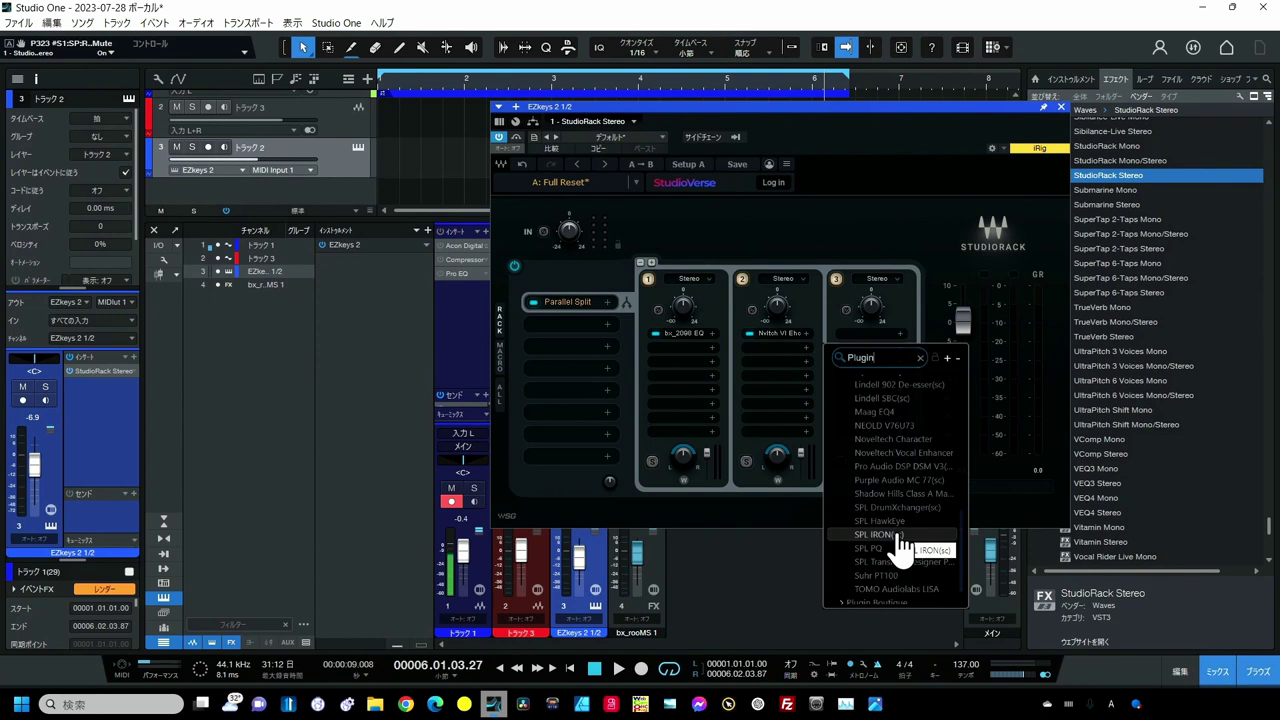
click(898, 536)
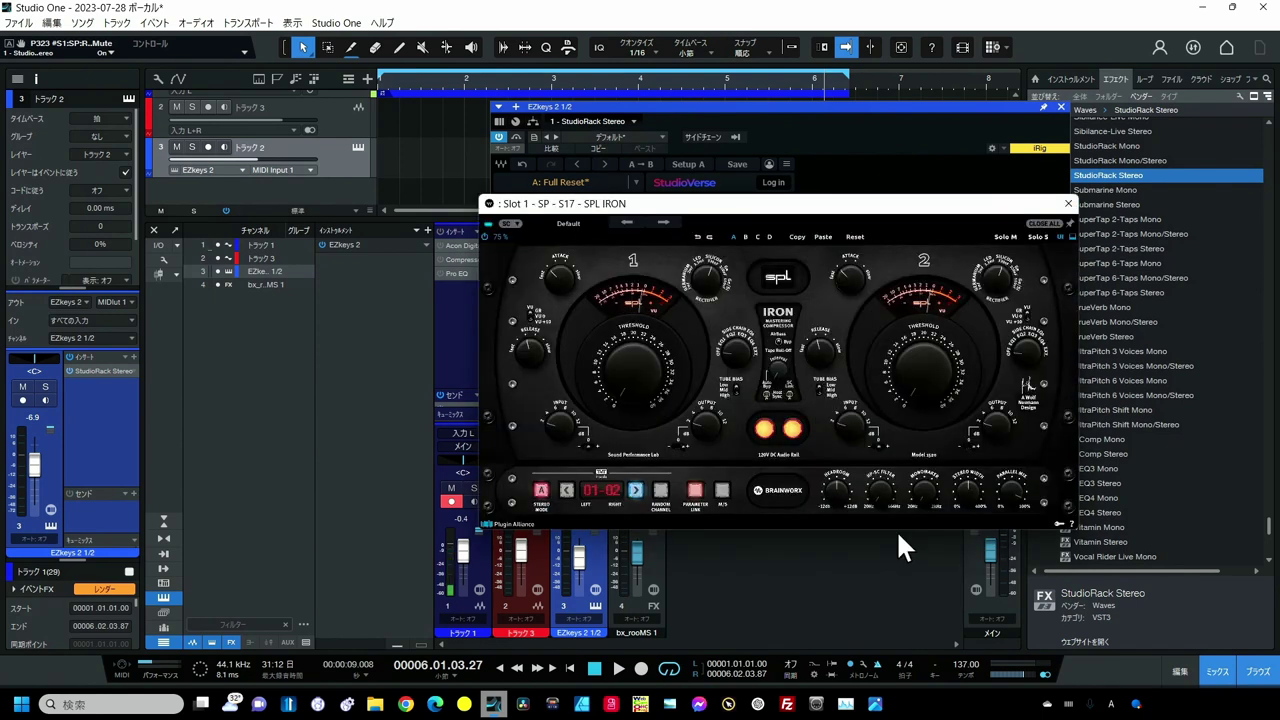
click(842, 188)
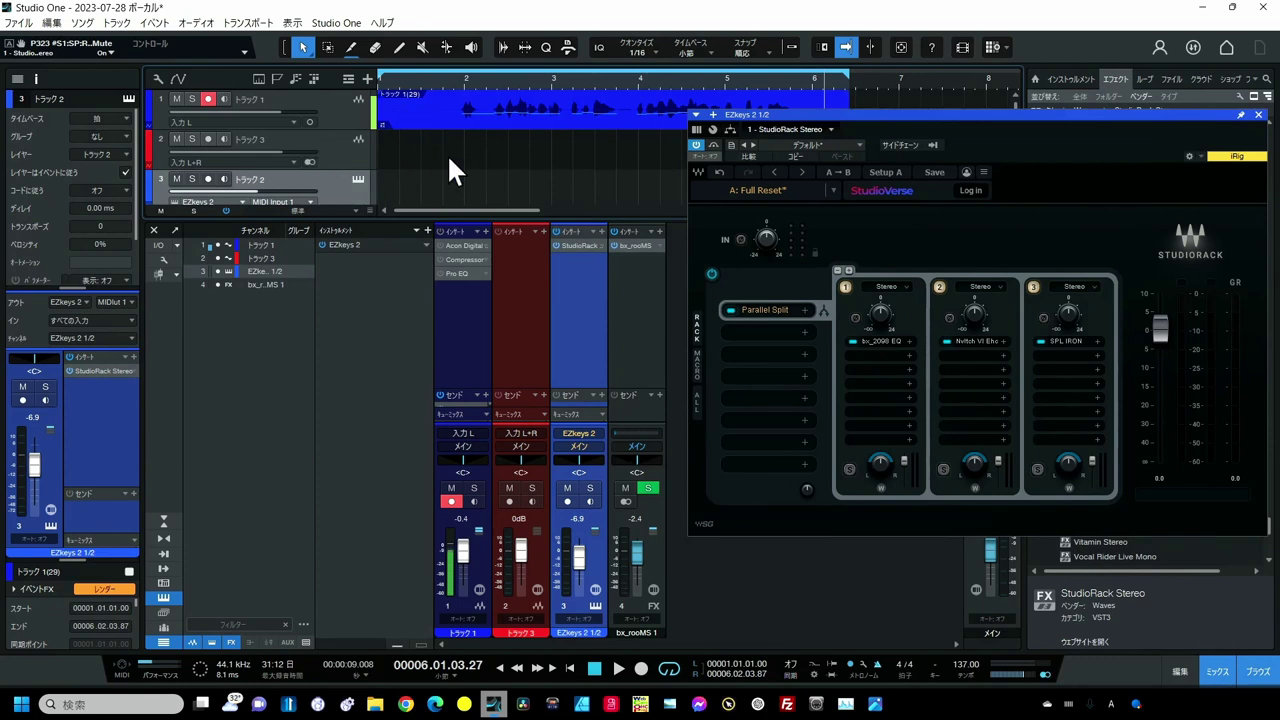
Step: Move the vocal clip from Track 1 to Track 3 and open the StudioRack insert on Track 3
click(504, 120)
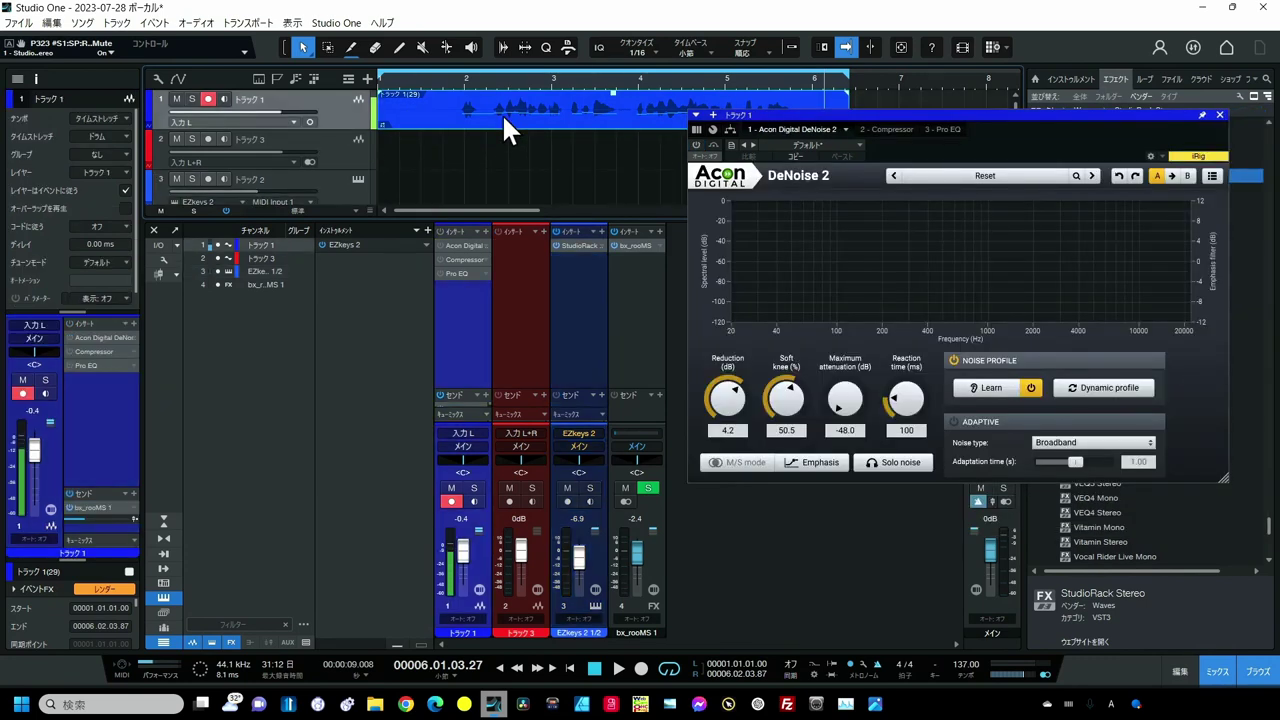
drag(503, 116, 521, 146)
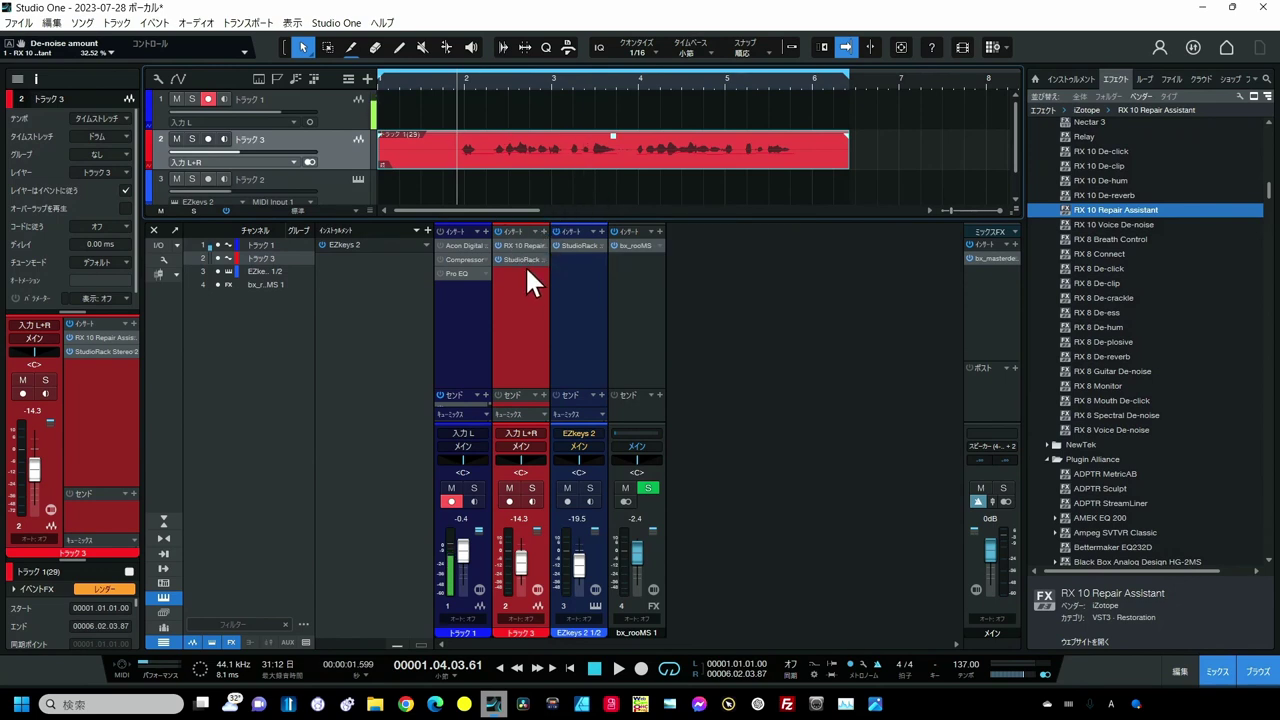
click(524, 260)
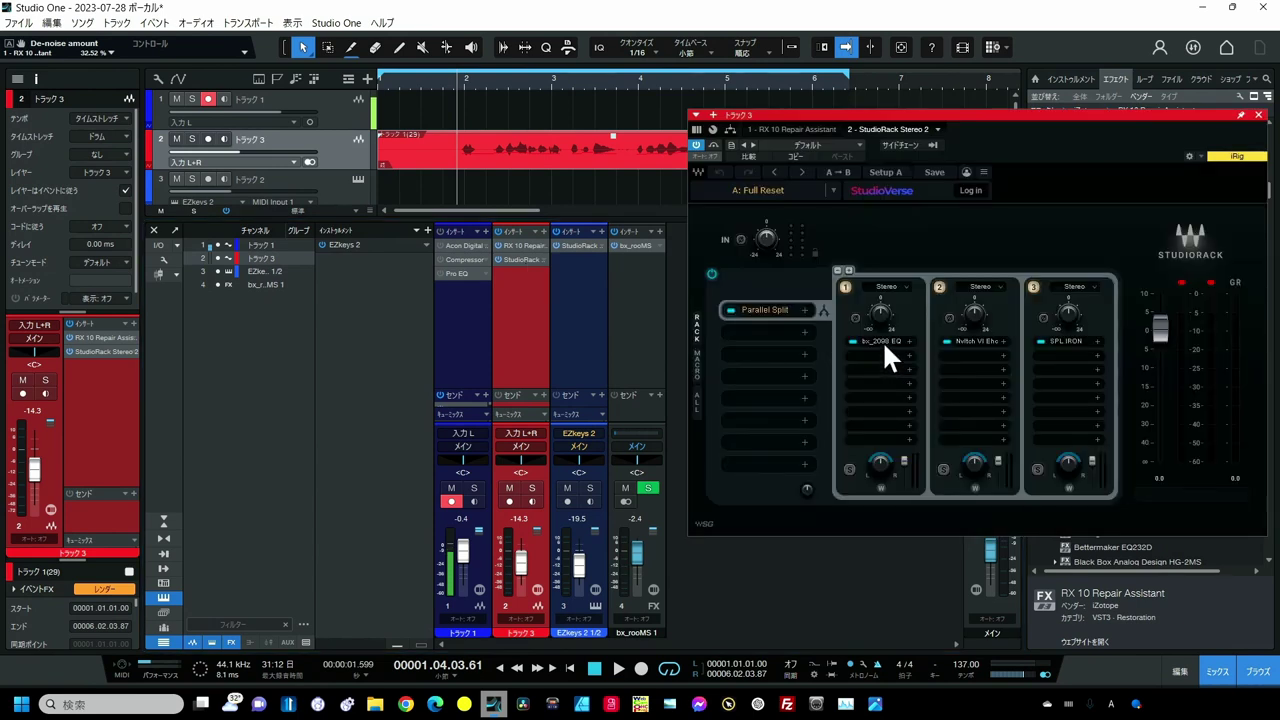
Step: Open bx_2098 EQ in the first parallel chain and raise its HMF gain close to maximum on both channels
click(882, 340)
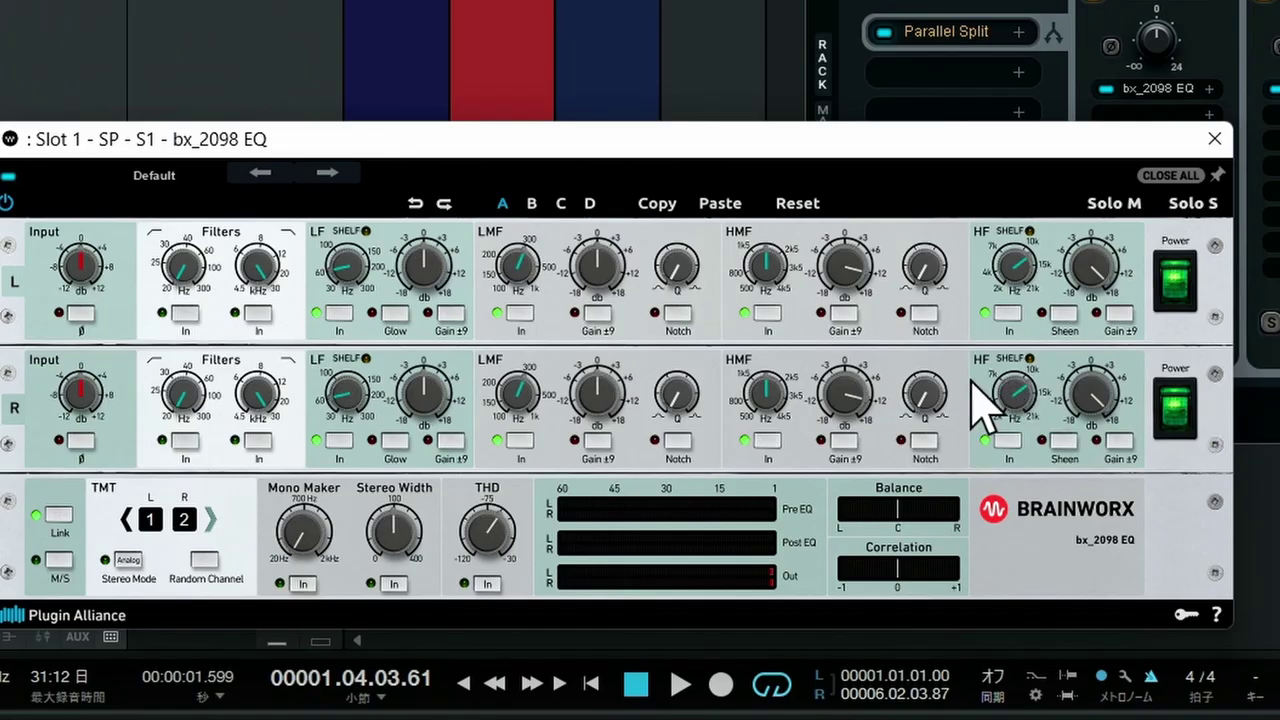
drag(840, 264, 840, 251)
drag(850, 381, 850, 365)
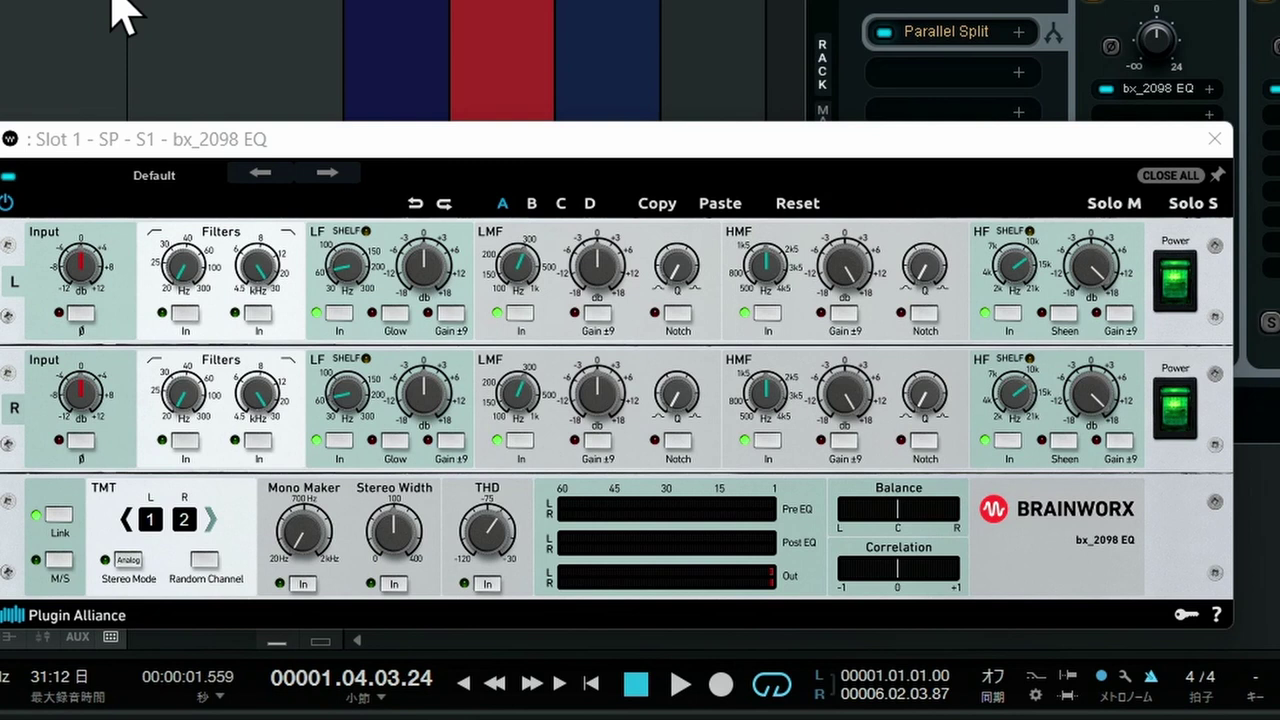
Step: Compare the vocal playback with bx_2098 EQ bypassed and enabled, and close the EQ window
click(7, 203)
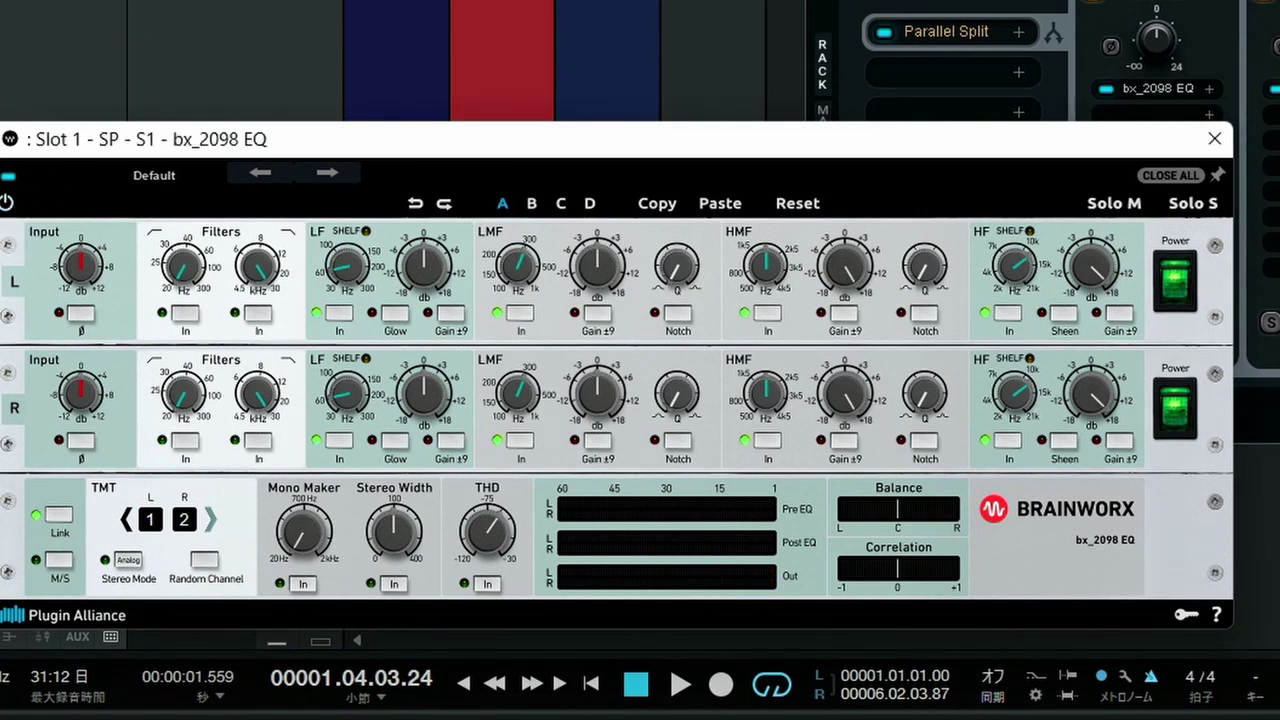
key(space)
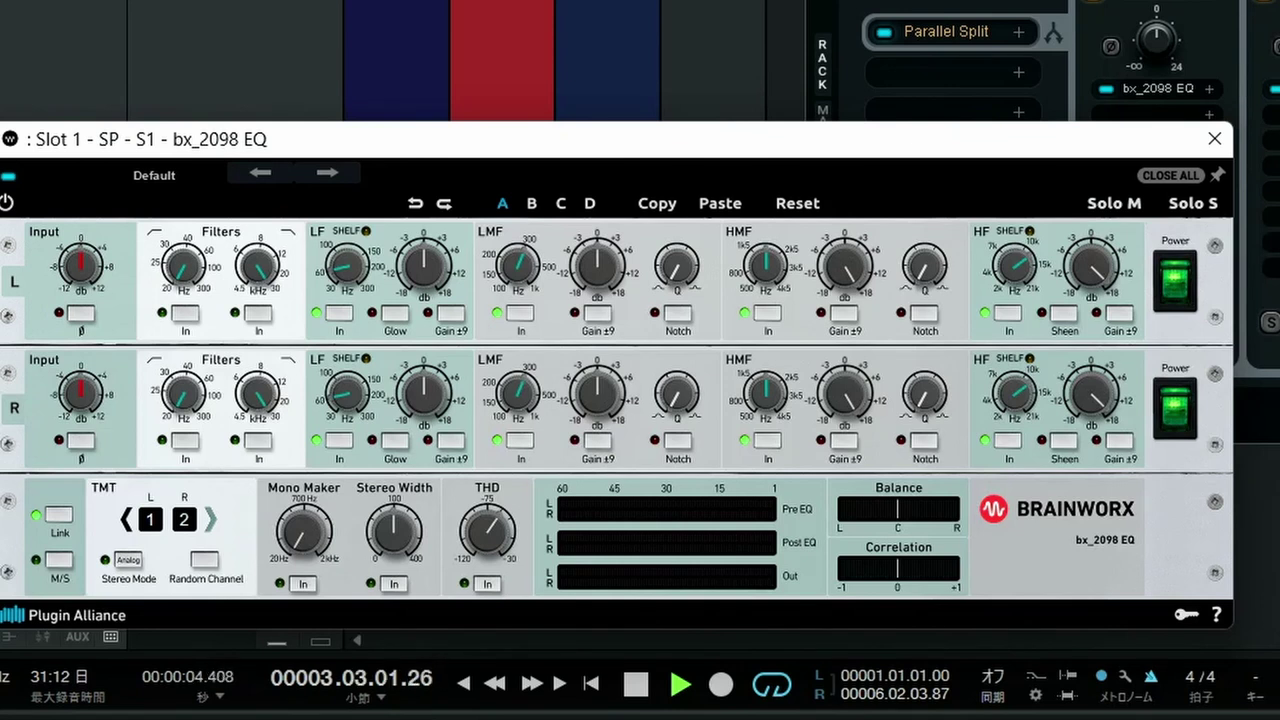
key(space)
click(6, 202)
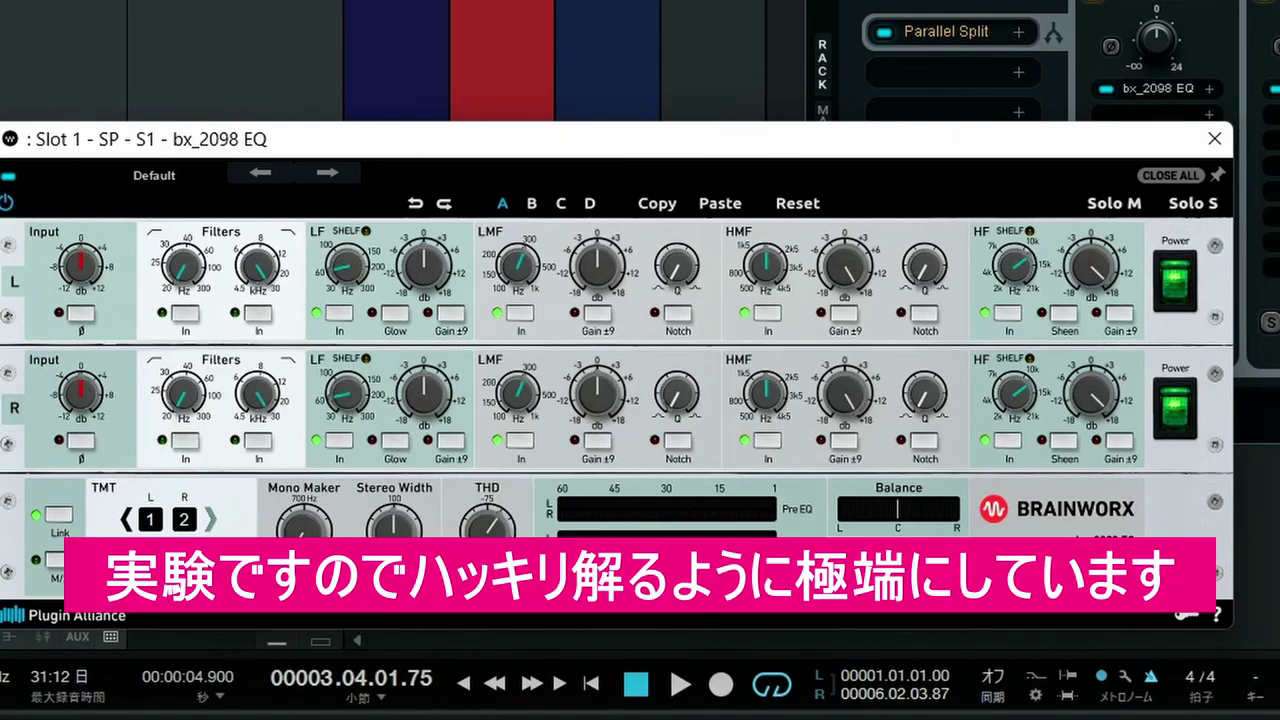
key(space)
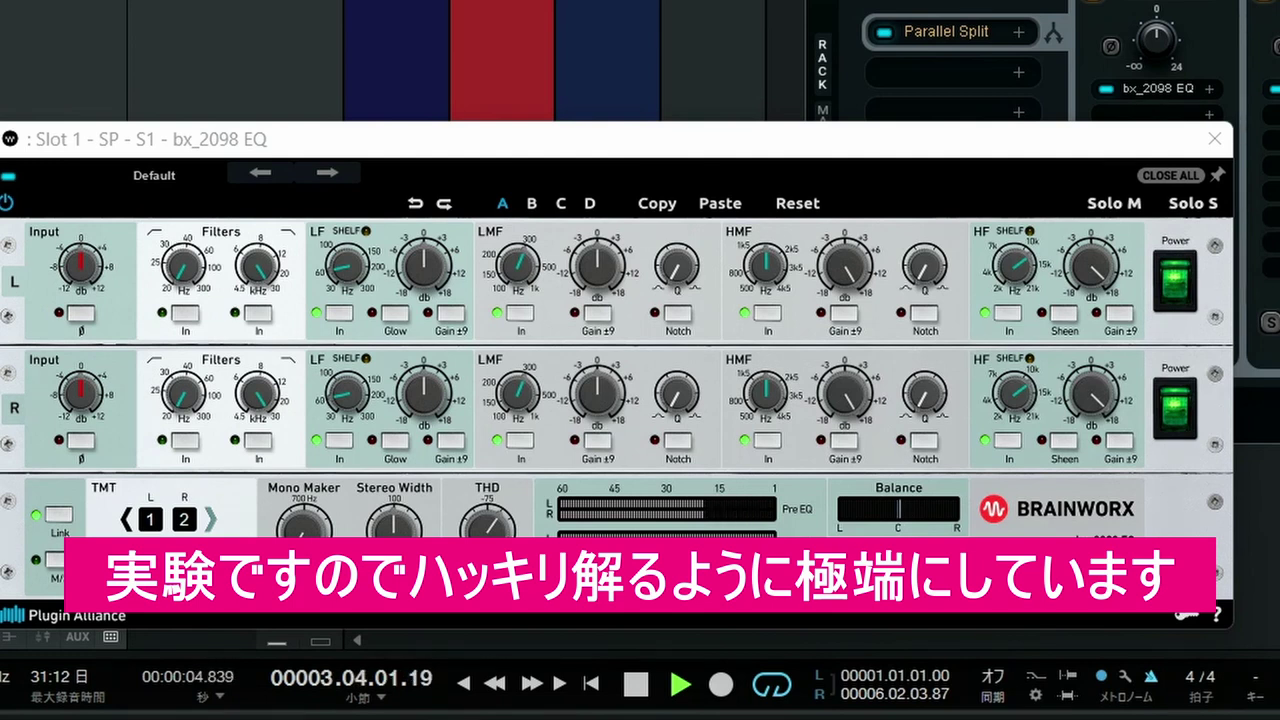
key(space)
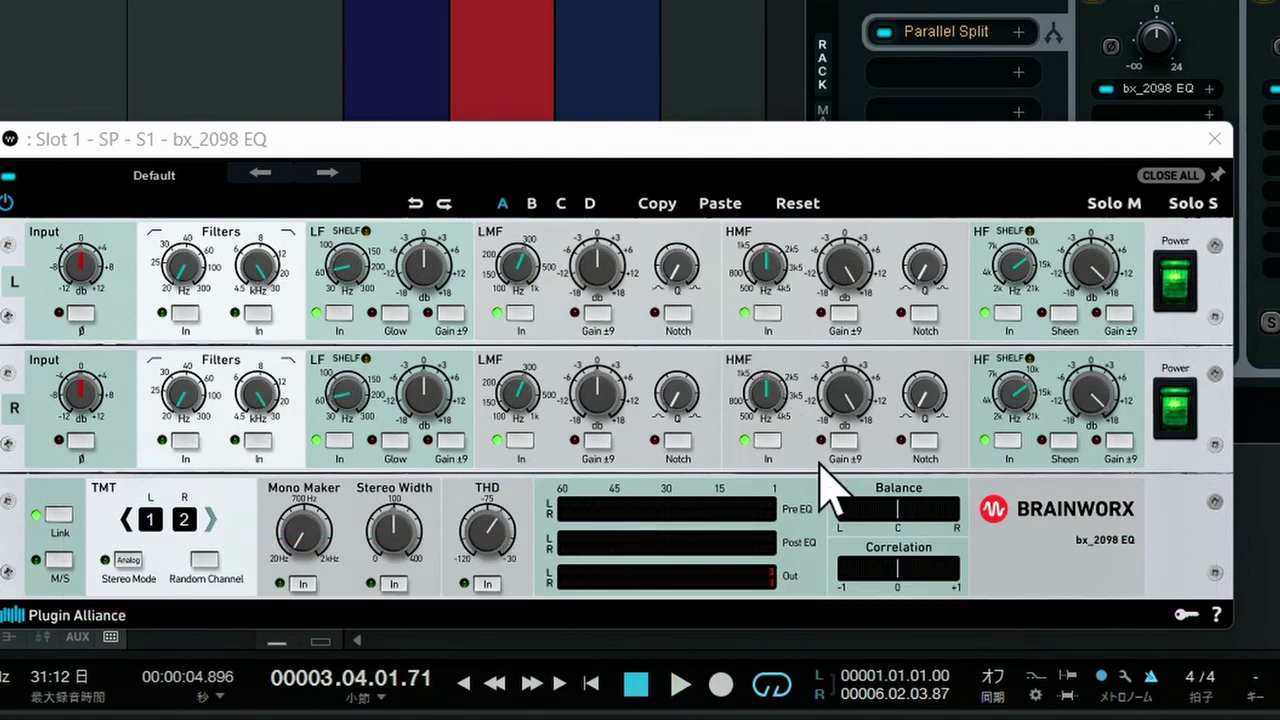
click(1210, 147)
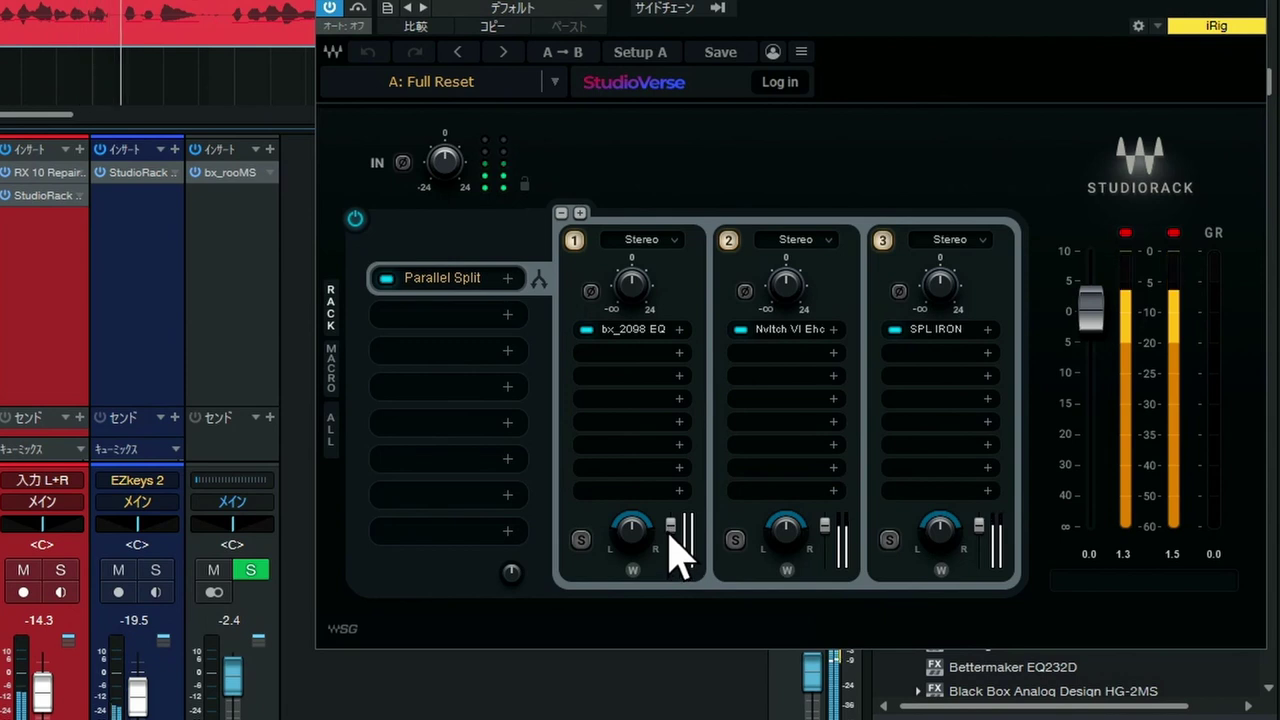
Step: During playback, pull the first parallel chain's output fader down to -inf, raise it back to about its original level, and stop playback
mouse_move(670, 530)
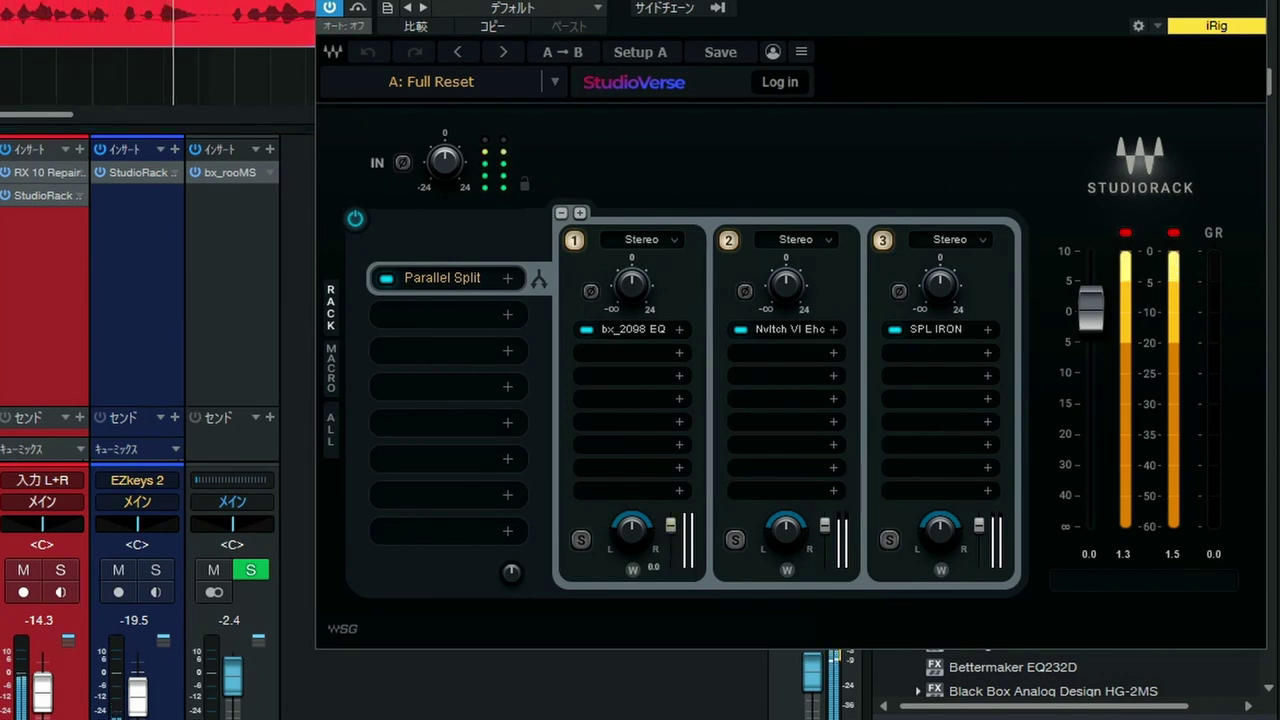
drag(670, 524, 670, 565)
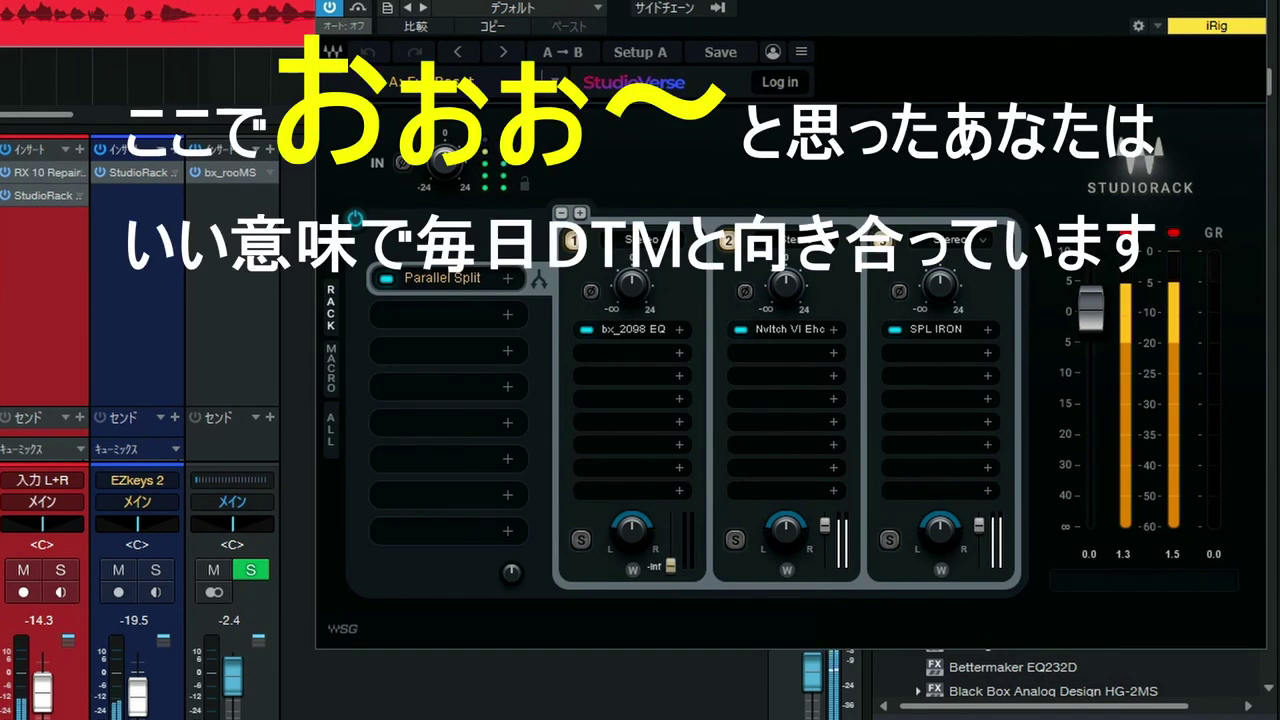
drag(670, 565, 670, 530)
key(space)
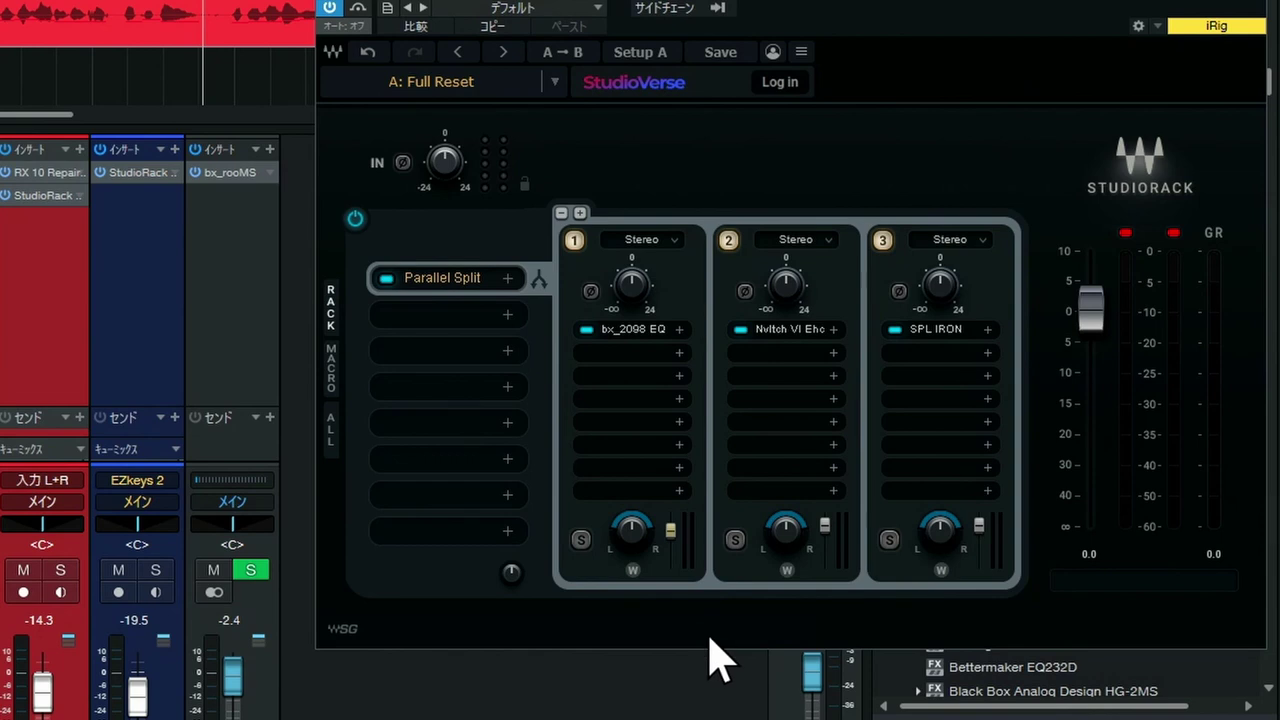
Step: Open SPL IRON in the third parallel chain, raise its threshold, stereo width and output during playback, and close its window
click(937, 331)
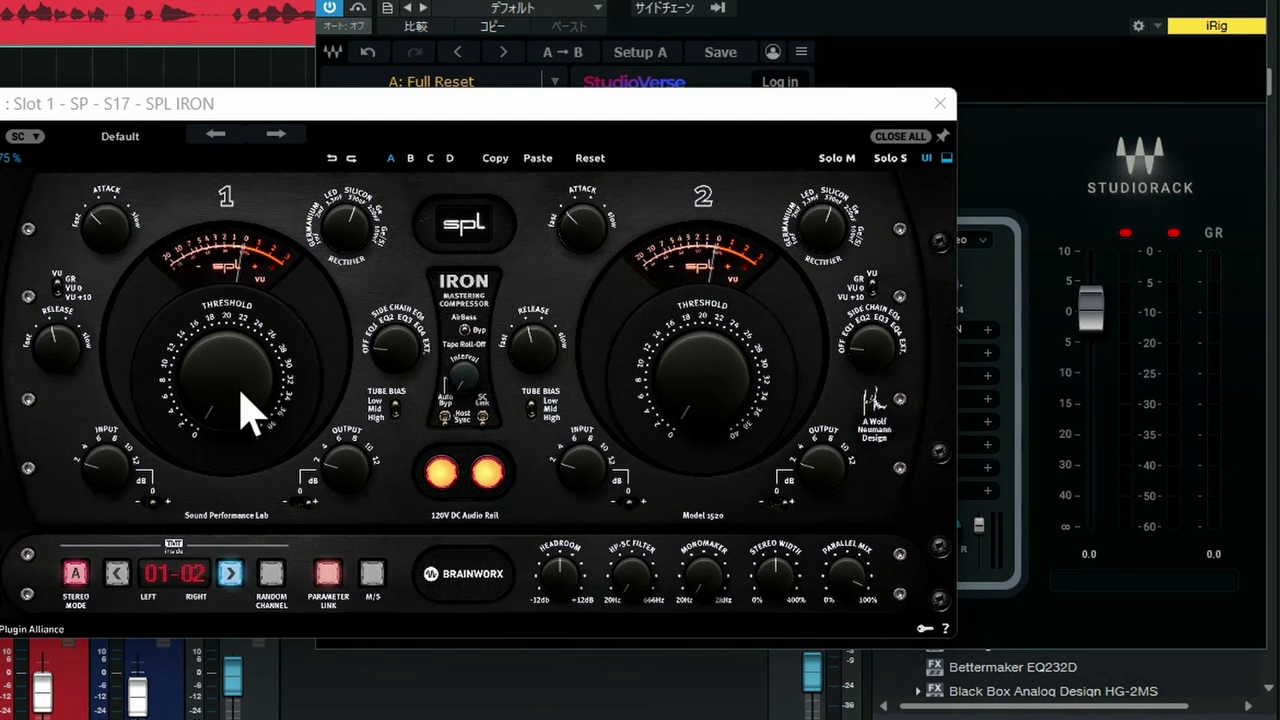
key(space)
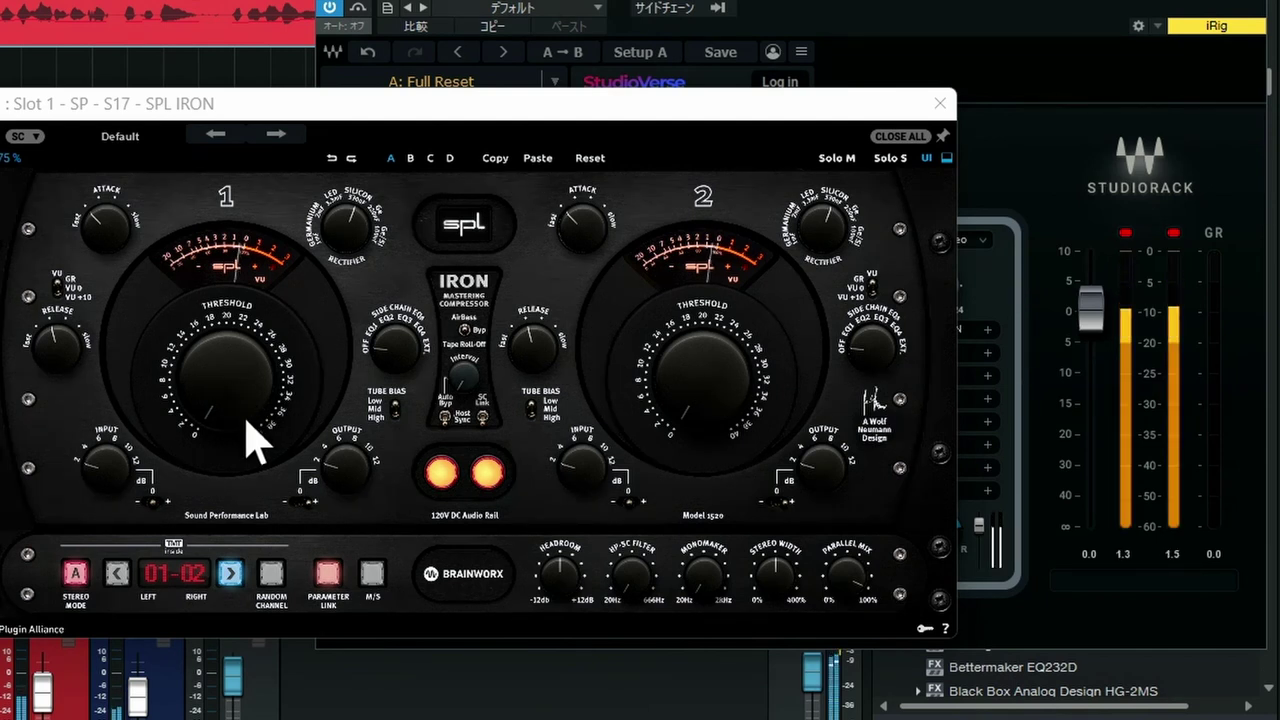
drag(236, 395, 244, 316)
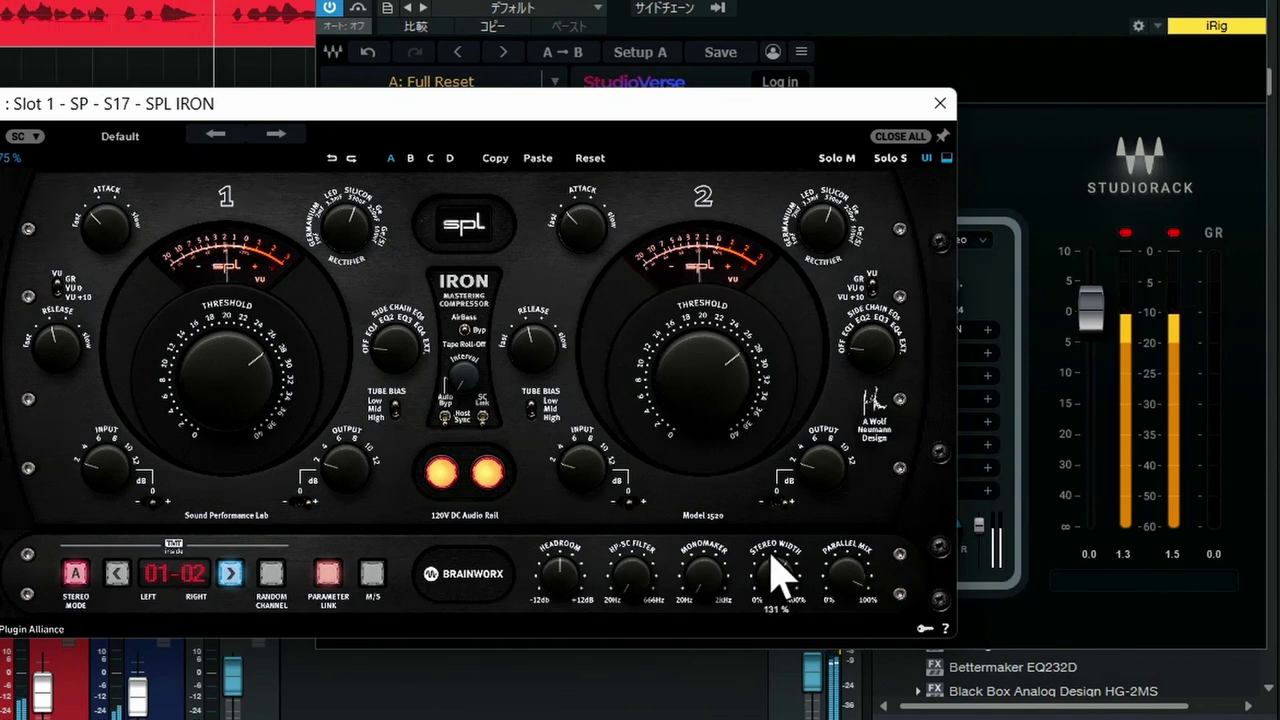
drag(713, 569, 715, 543)
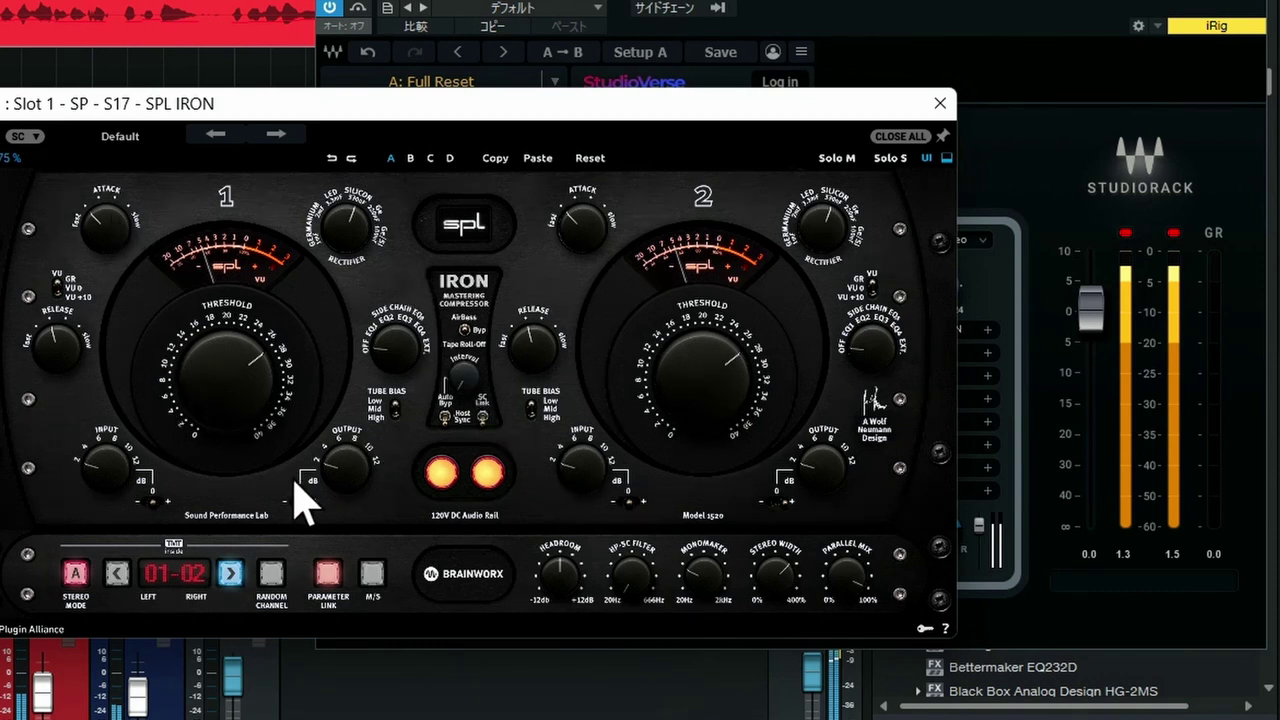
drag(351, 469, 351, 452)
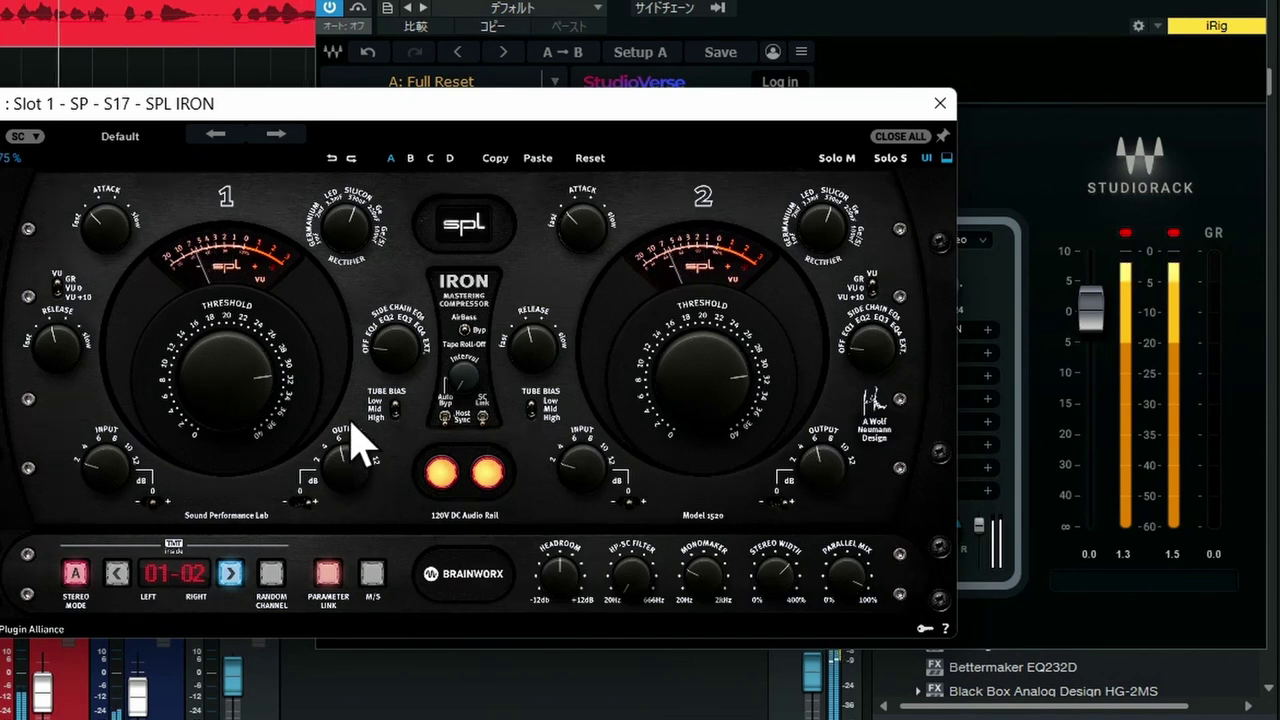
click(940, 103)
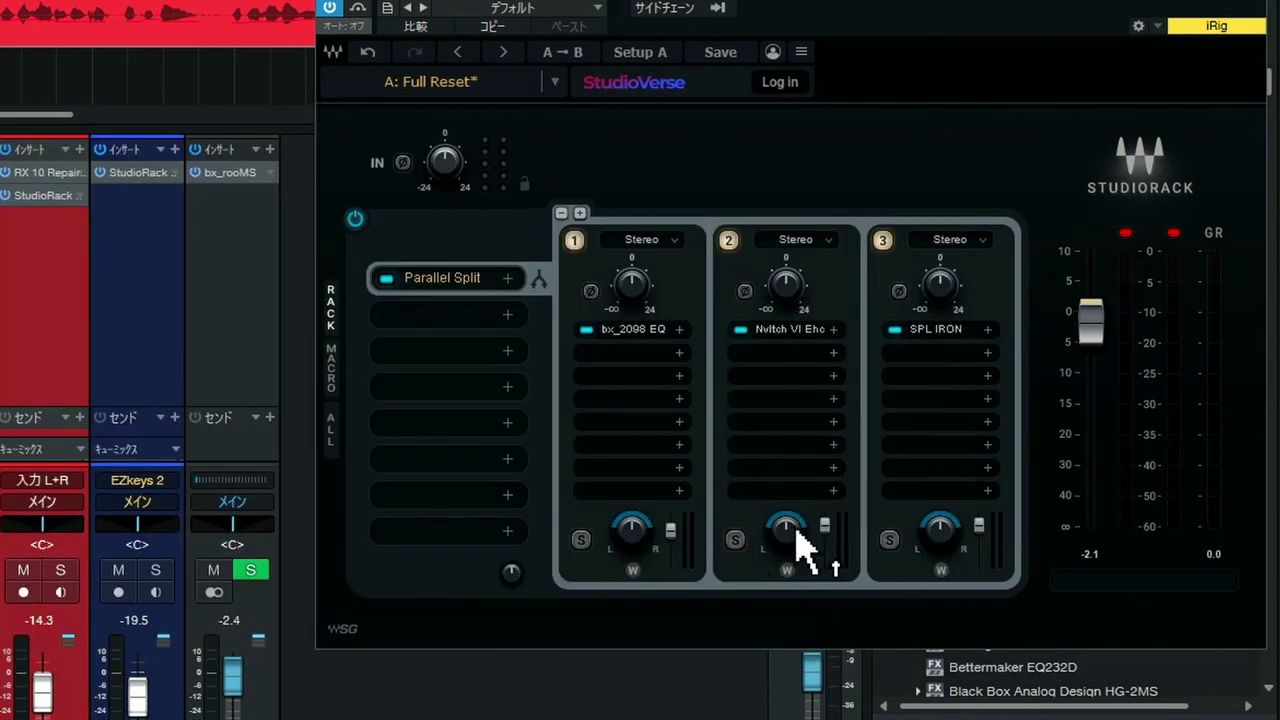
Step: In Noveltech Vocal Enhancer on the second chain, raise Focus Frequency to 65 and Enhancement slightly above 50 during playback, and close its window
click(778, 331)
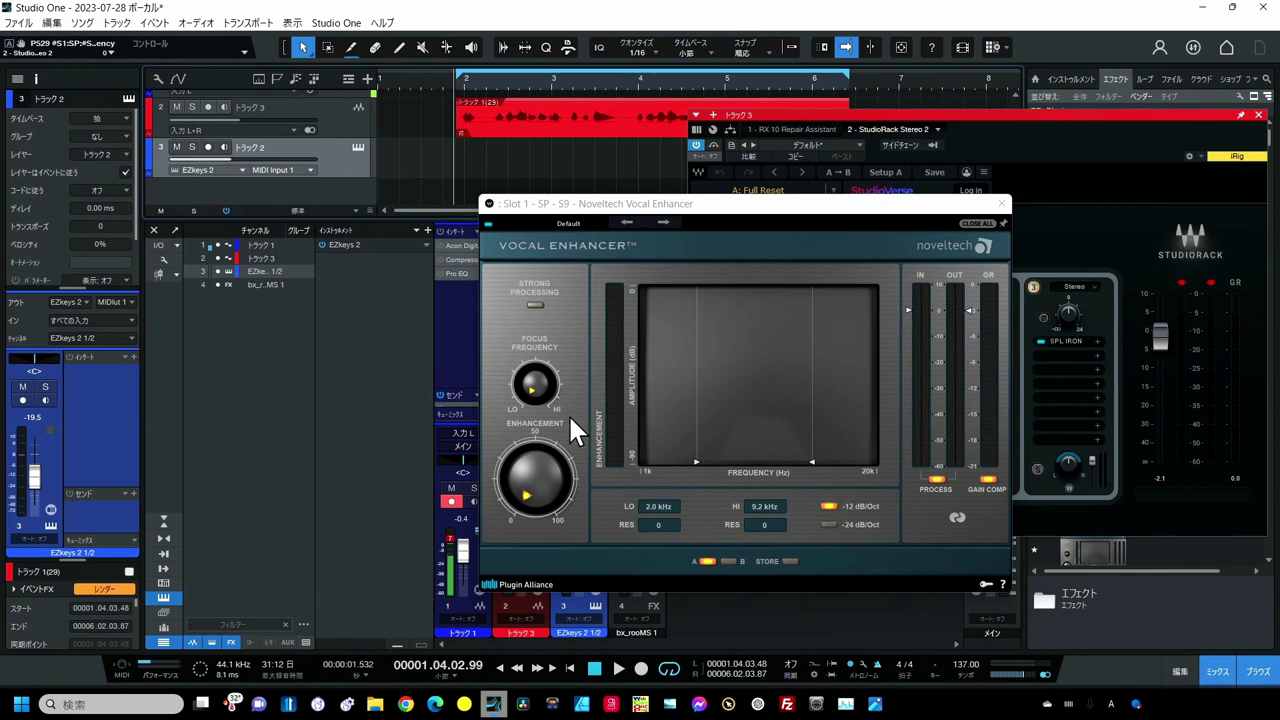
key(space)
drag(544, 461, 553, 408)
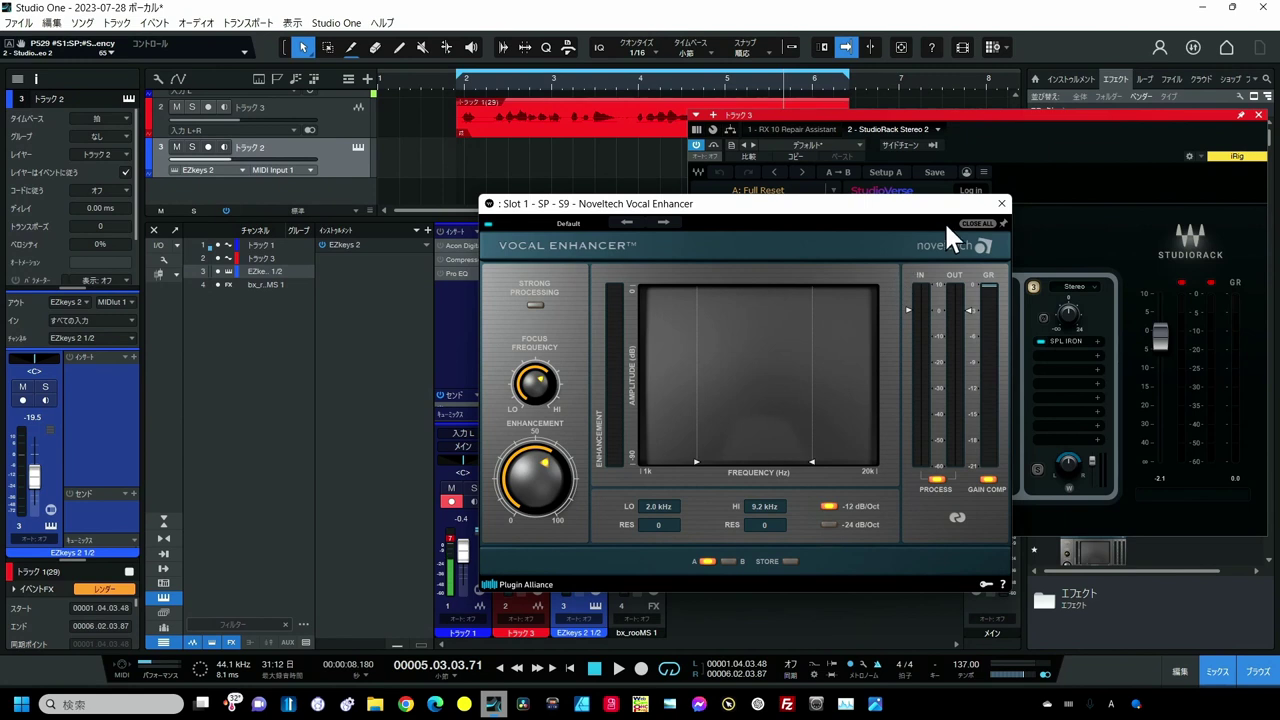
click(976, 223)
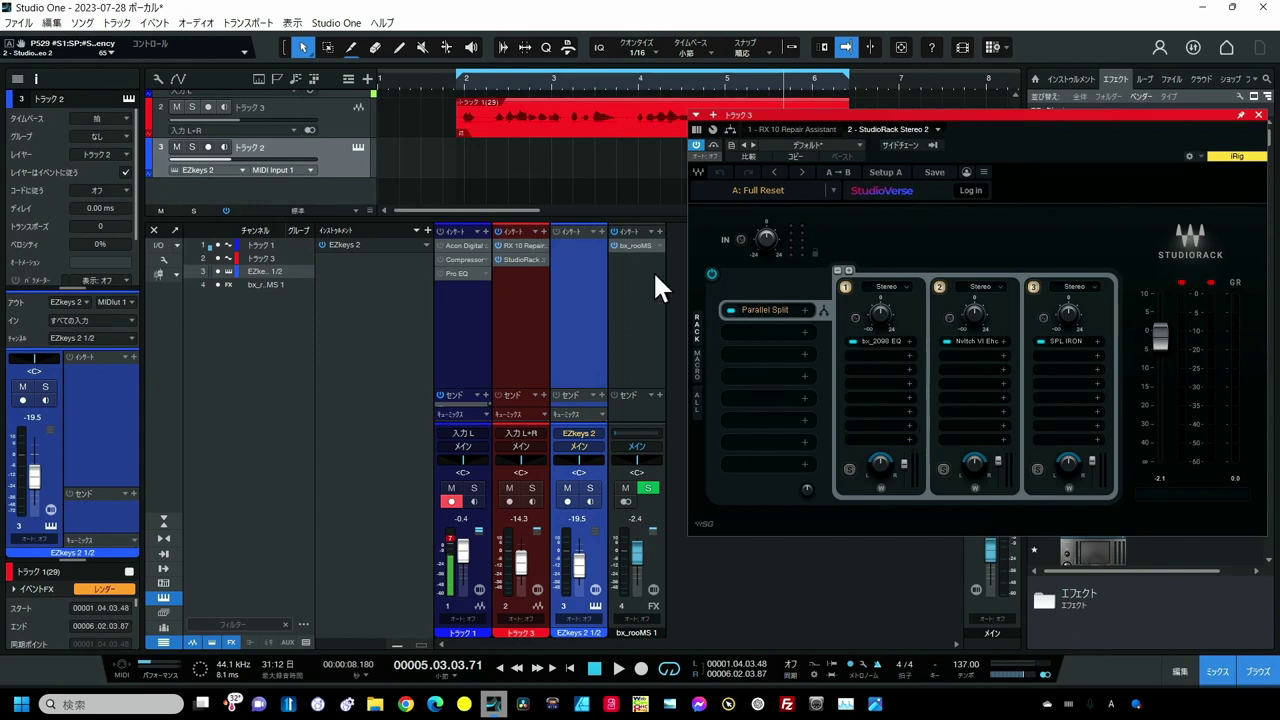
Step: During playback, pull the second parallel chain's output fader down to -inf, raise it to about 7.2, and stop playback
key(space)
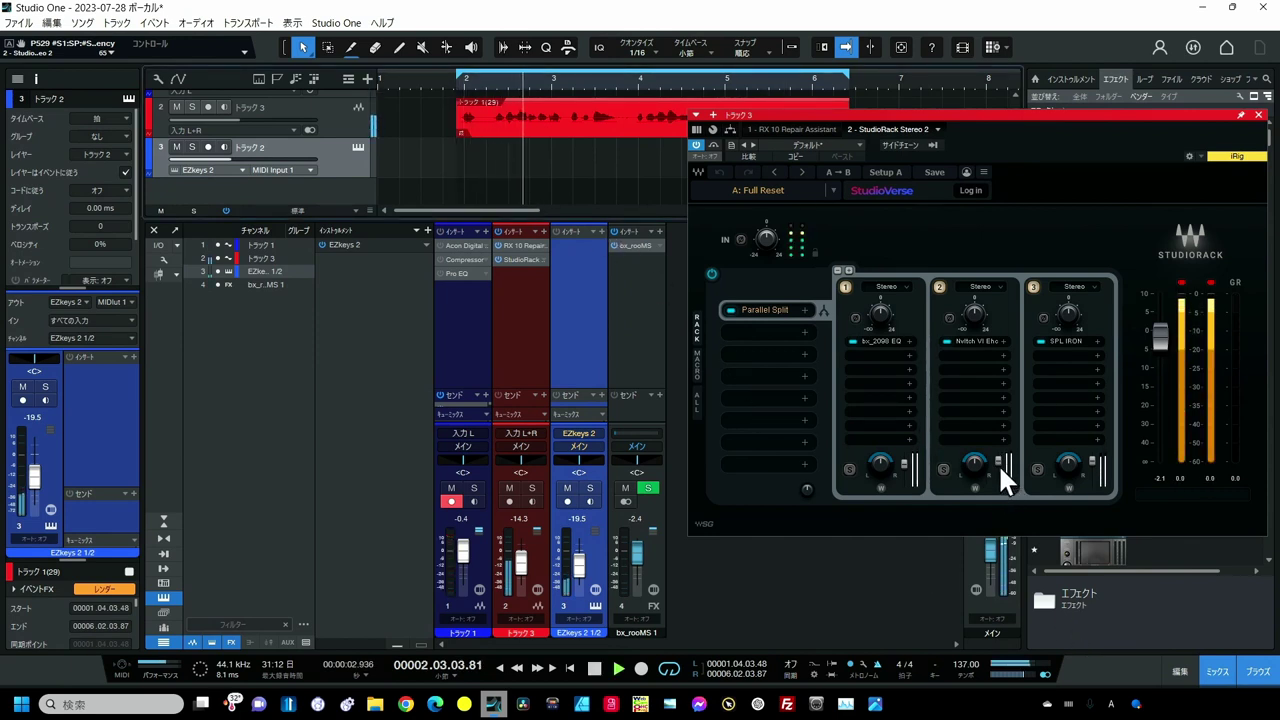
drag(998, 461, 998, 483)
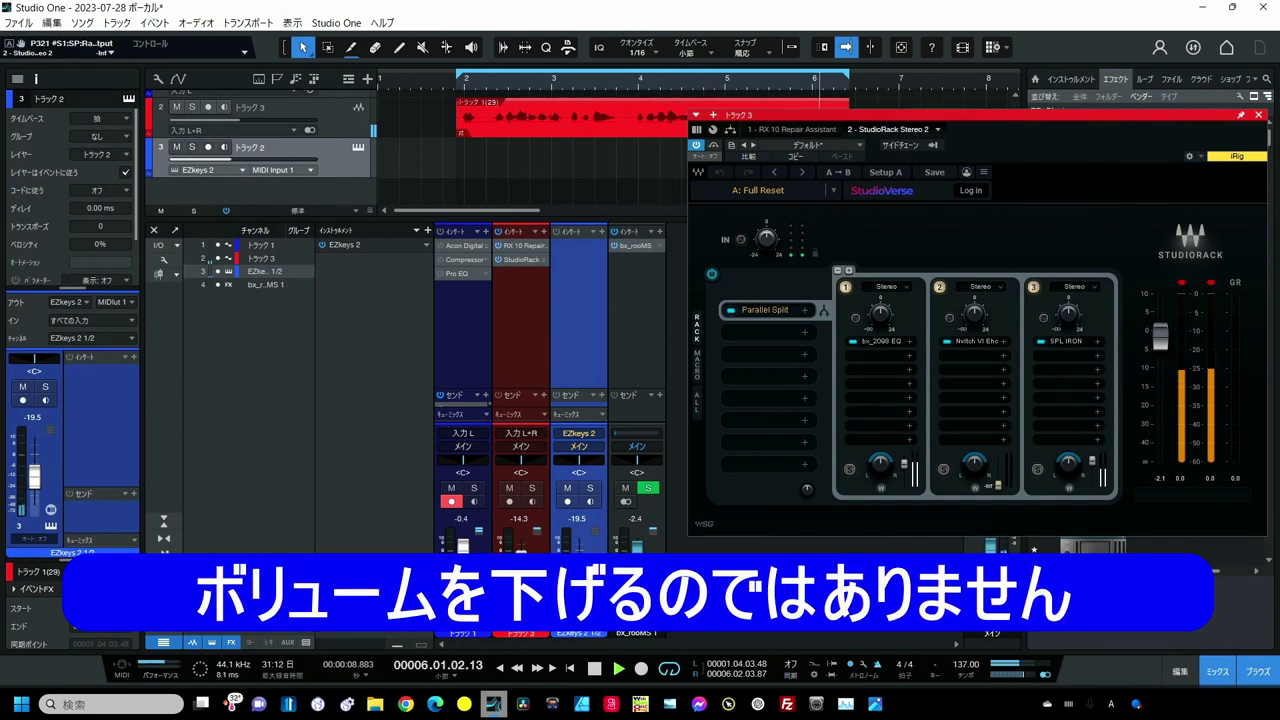
drag(998, 484, 998, 457)
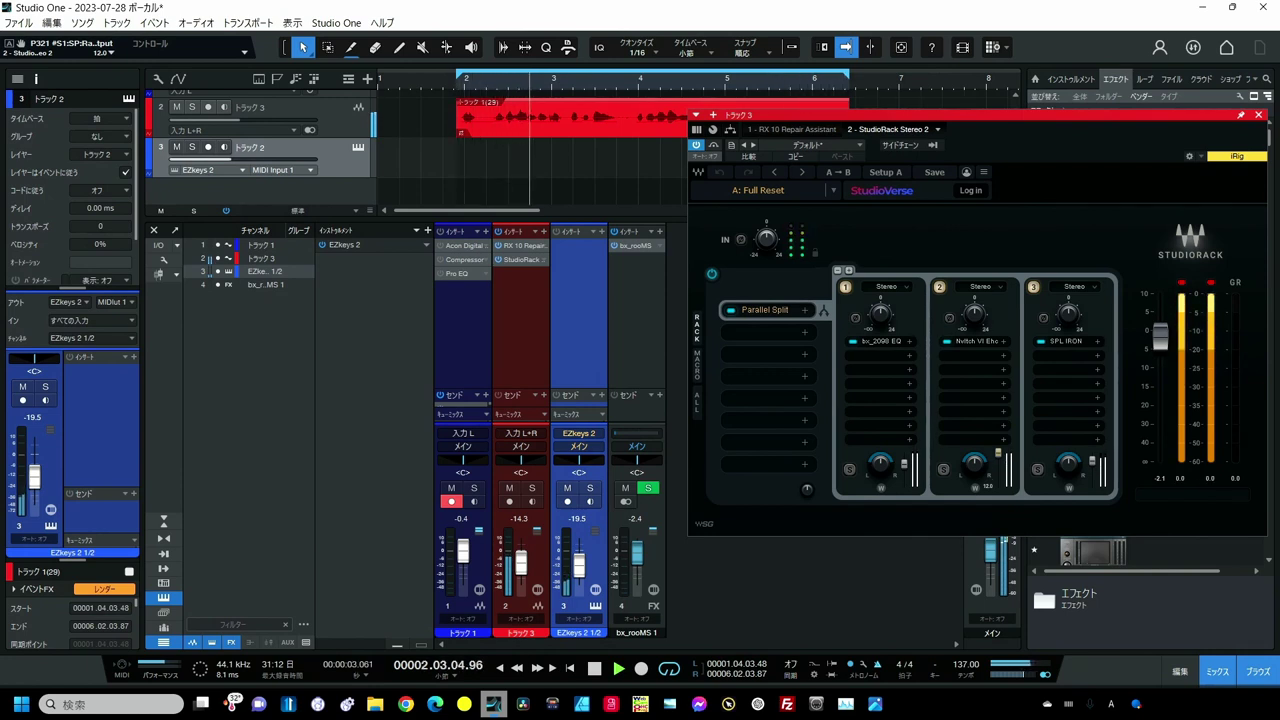
key(space)
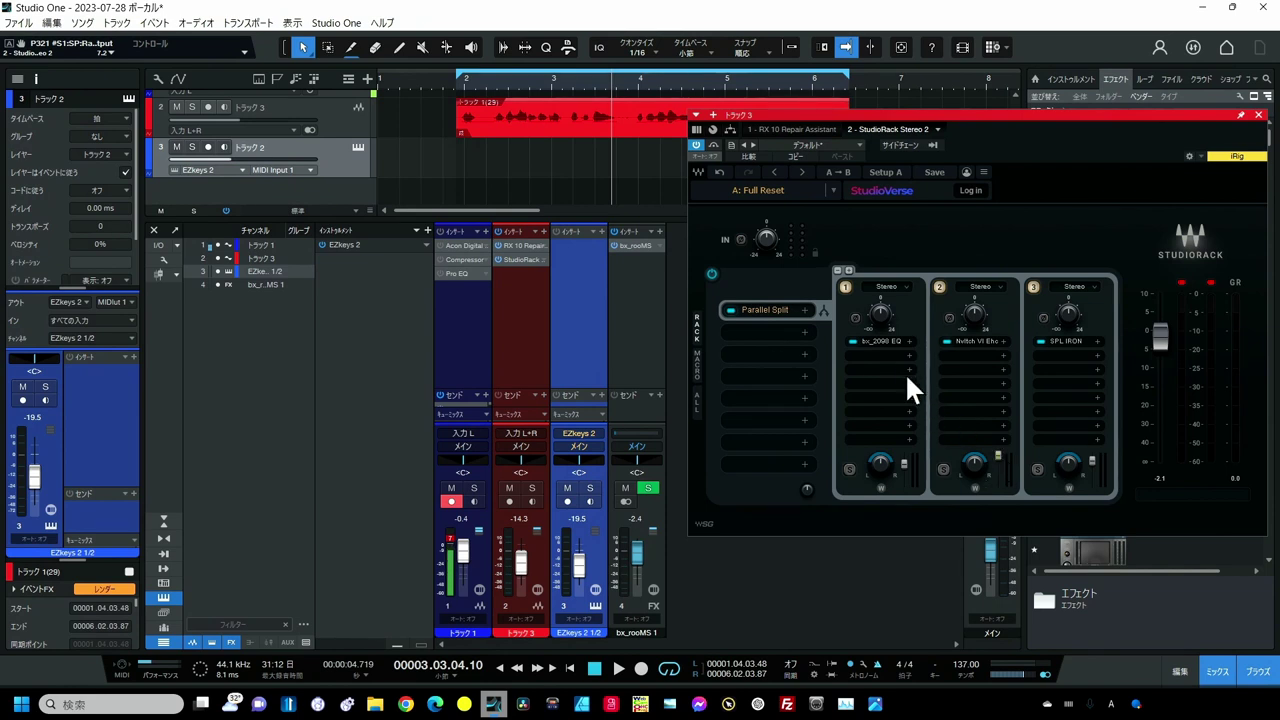
Step: Reduce the HMF gain of bx_2098 EQ in the first parallel chain to about +13.2 dB, close its window and play the vocal
click(893, 344)
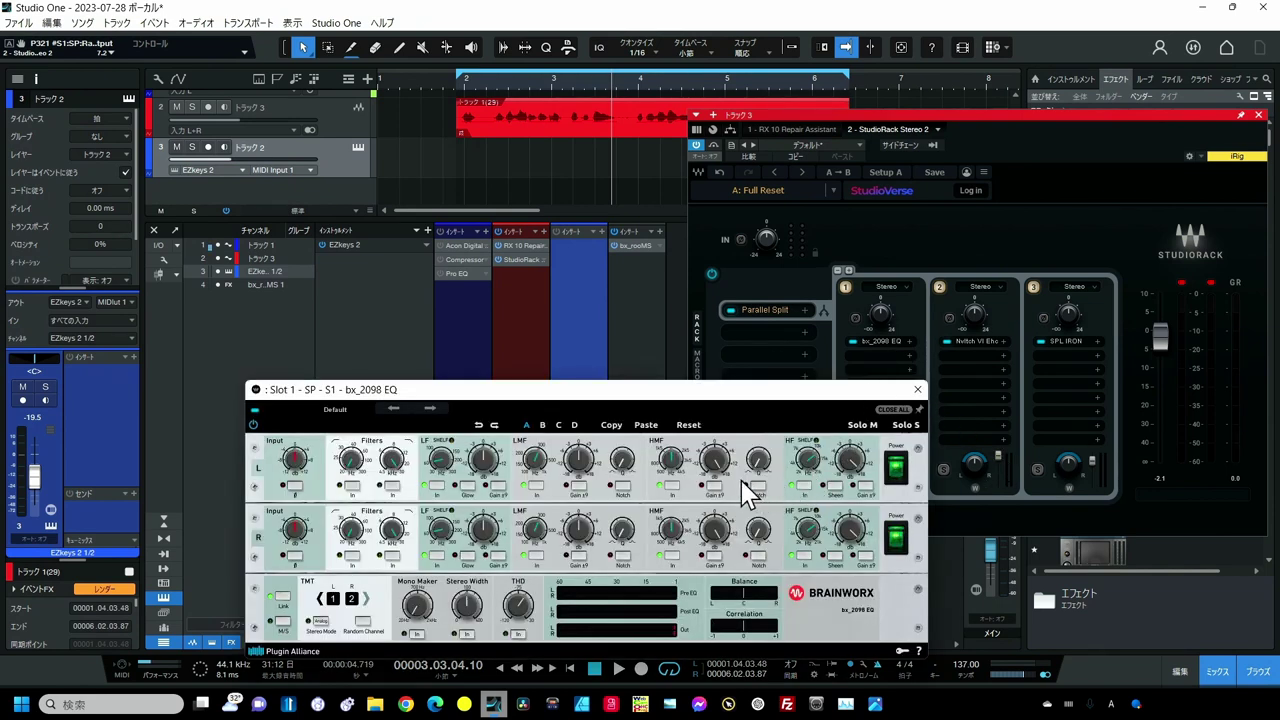
drag(722, 470, 722, 498)
drag(715, 466, 715, 454)
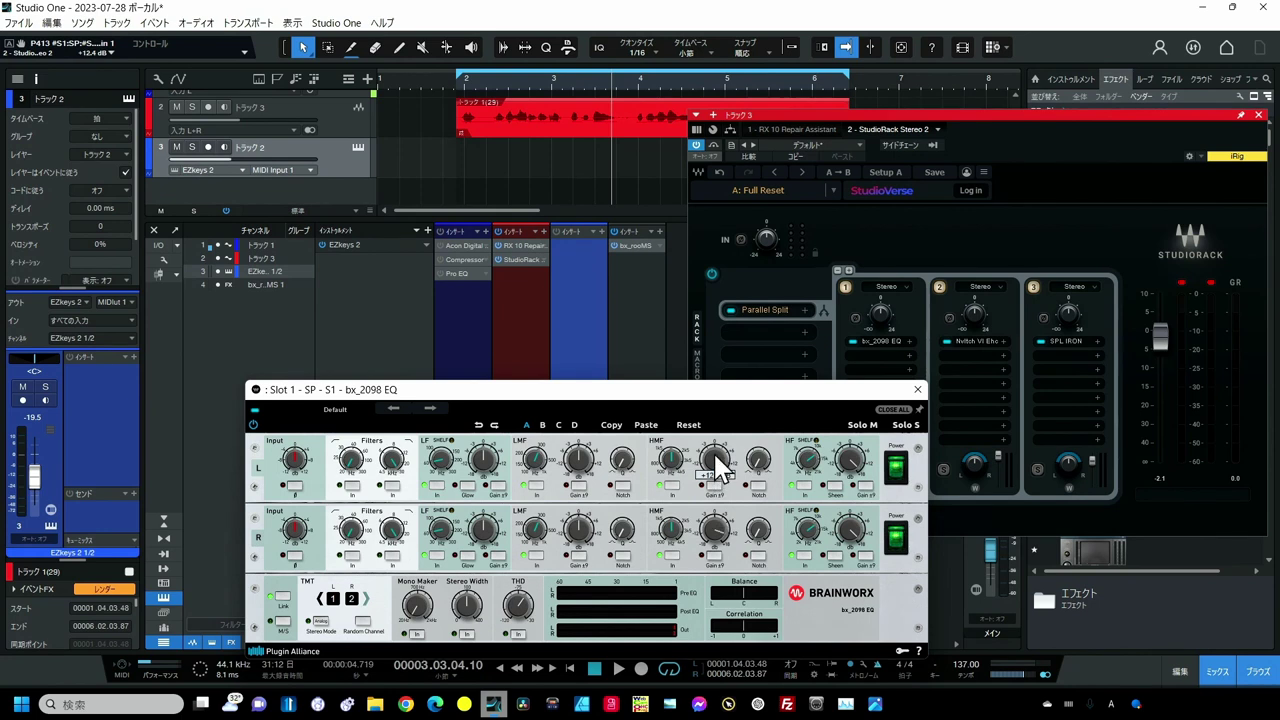
click(918, 389)
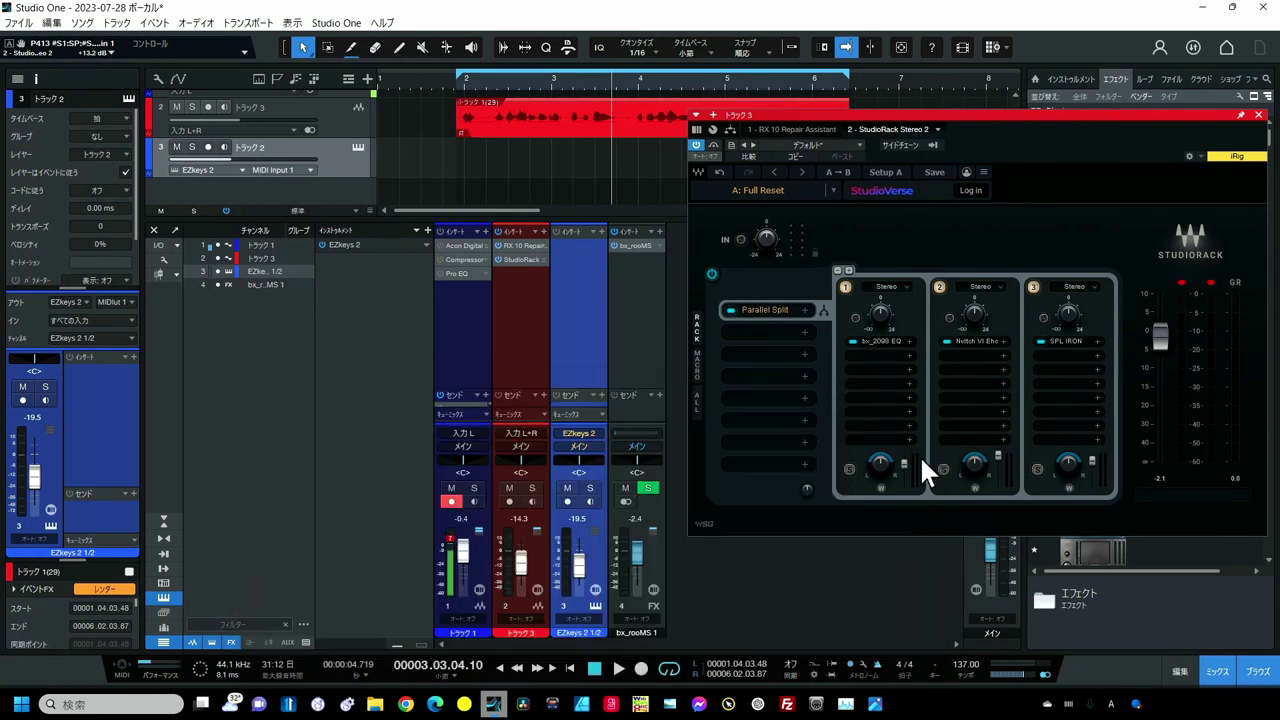
key(space)
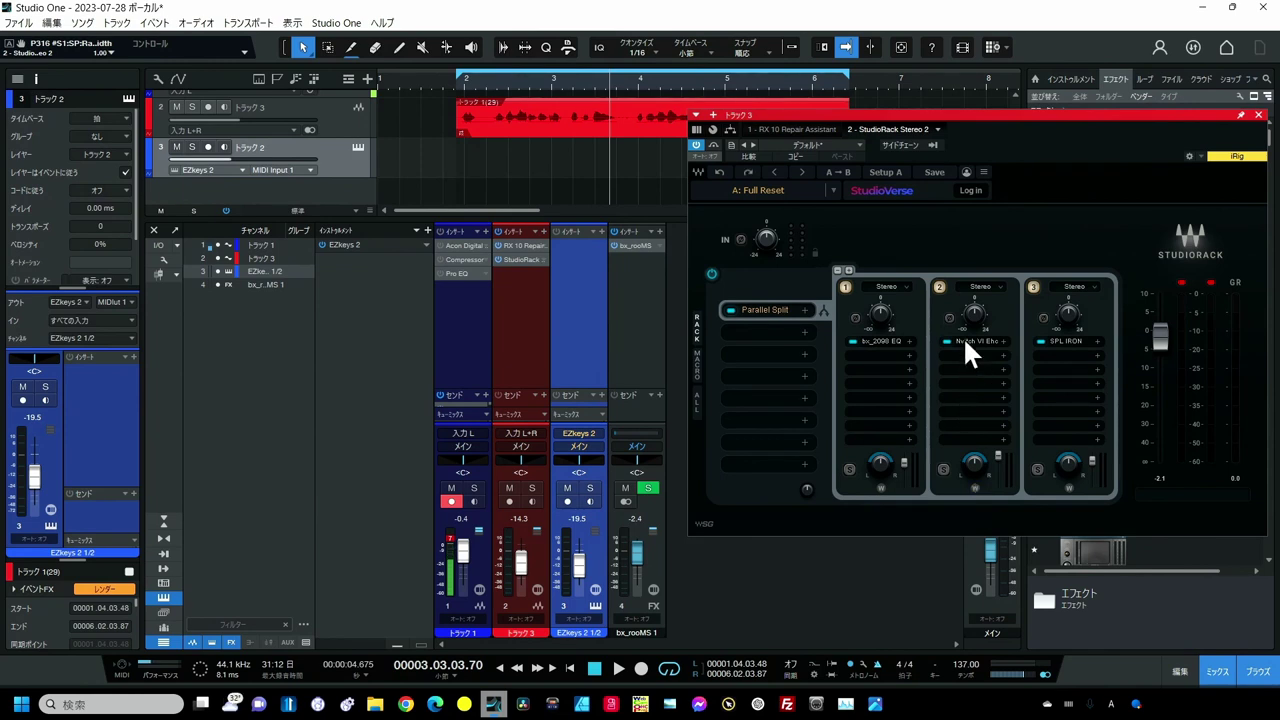
Step: Swap Noveltech Vocal Enhancer and SPL IRON between the second and third parallel chains, each in its chain's first slot
drag(966, 341, 1053, 357)
drag(1044, 344, 972, 343)
drag(1063, 358, 1063, 343)
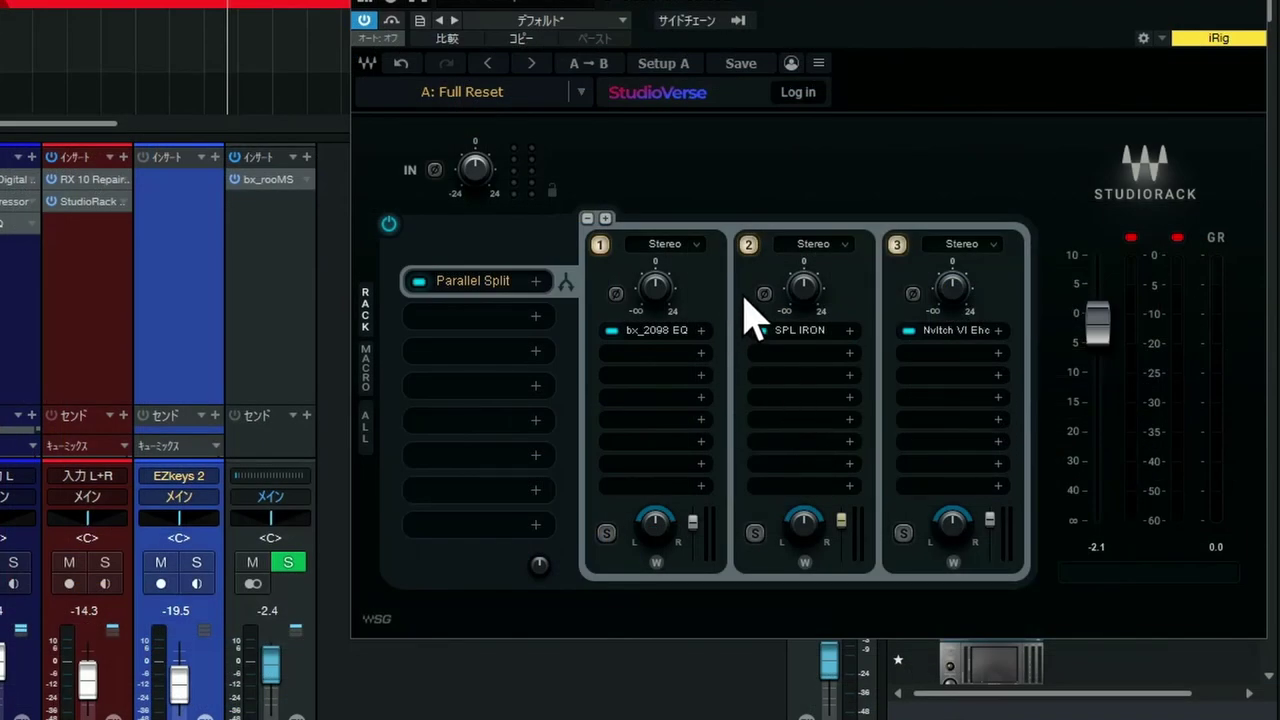
Step: Switch the second and third parallel chains off and back on, and try the second chain's input gain
click(751, 250)
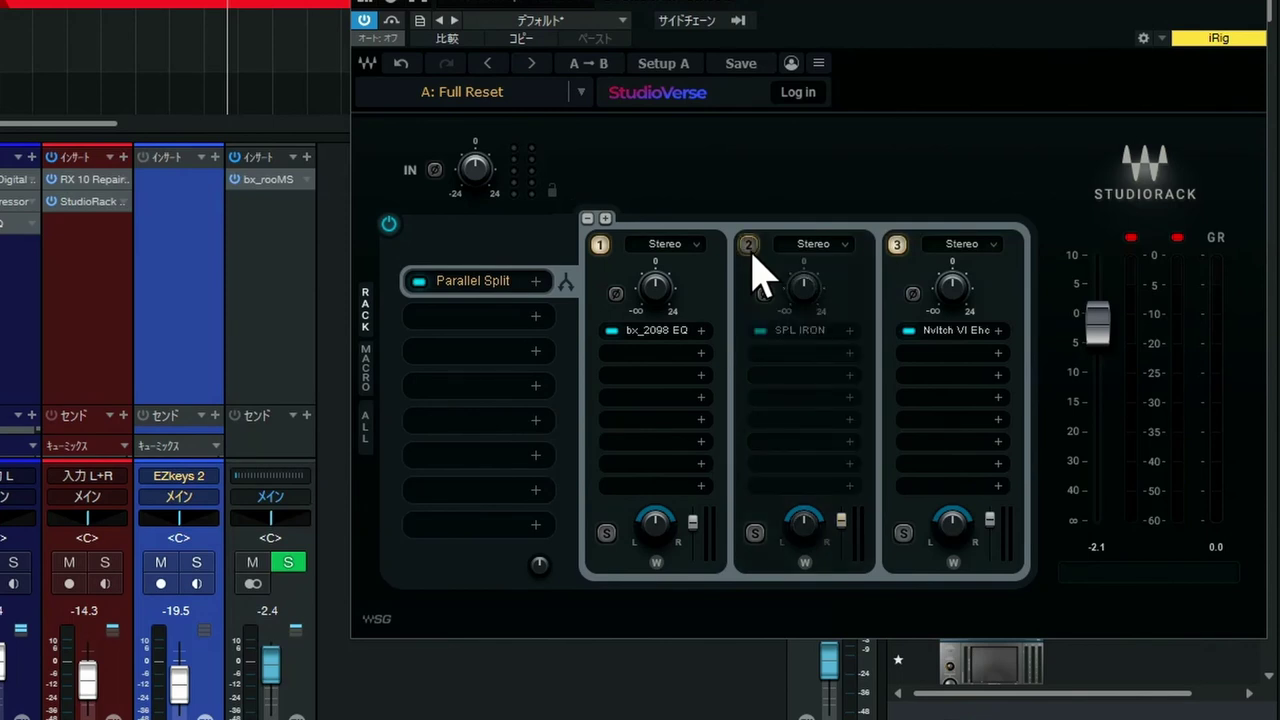
click(751, 250)
click(897, 245)
click(897, 245)
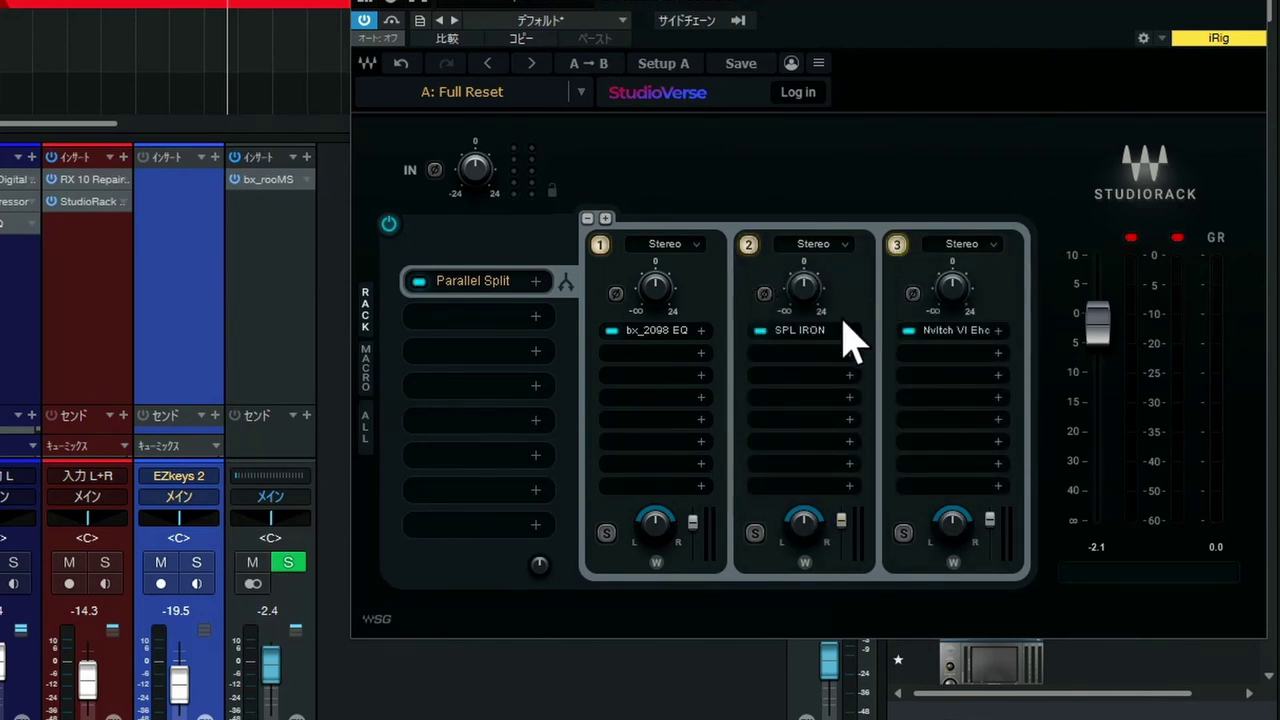
mouse_move(803, 288)
drag(804, 287, 796, 308)
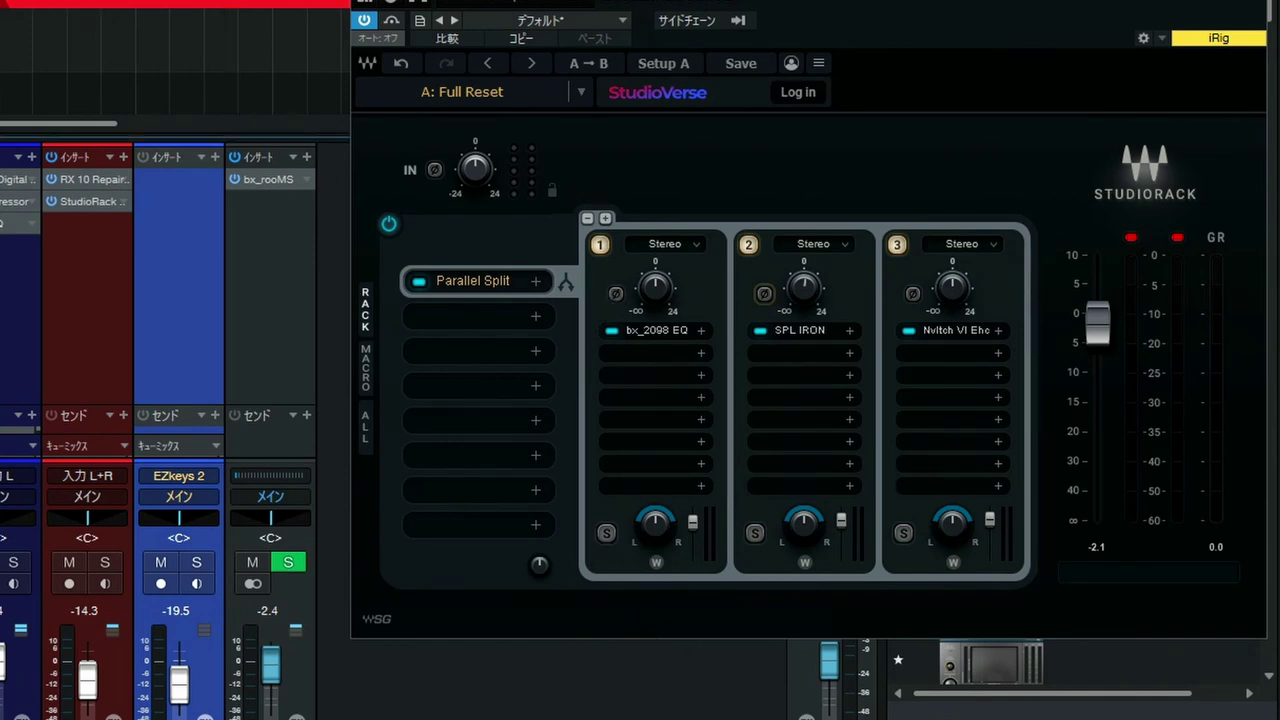
Step: During playback, solo the first and third parallel chains in turn, raise the third chain's output fader close to maximum, and release its solo
key(space)
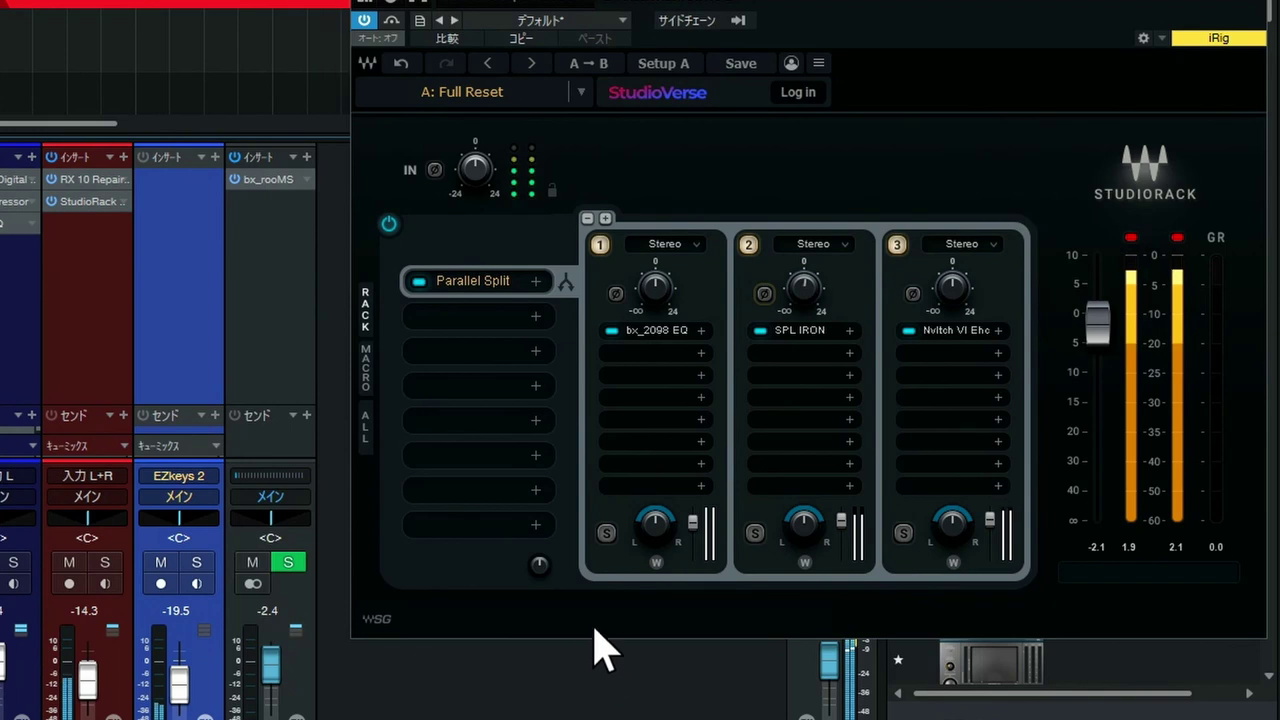
click(606, 533)
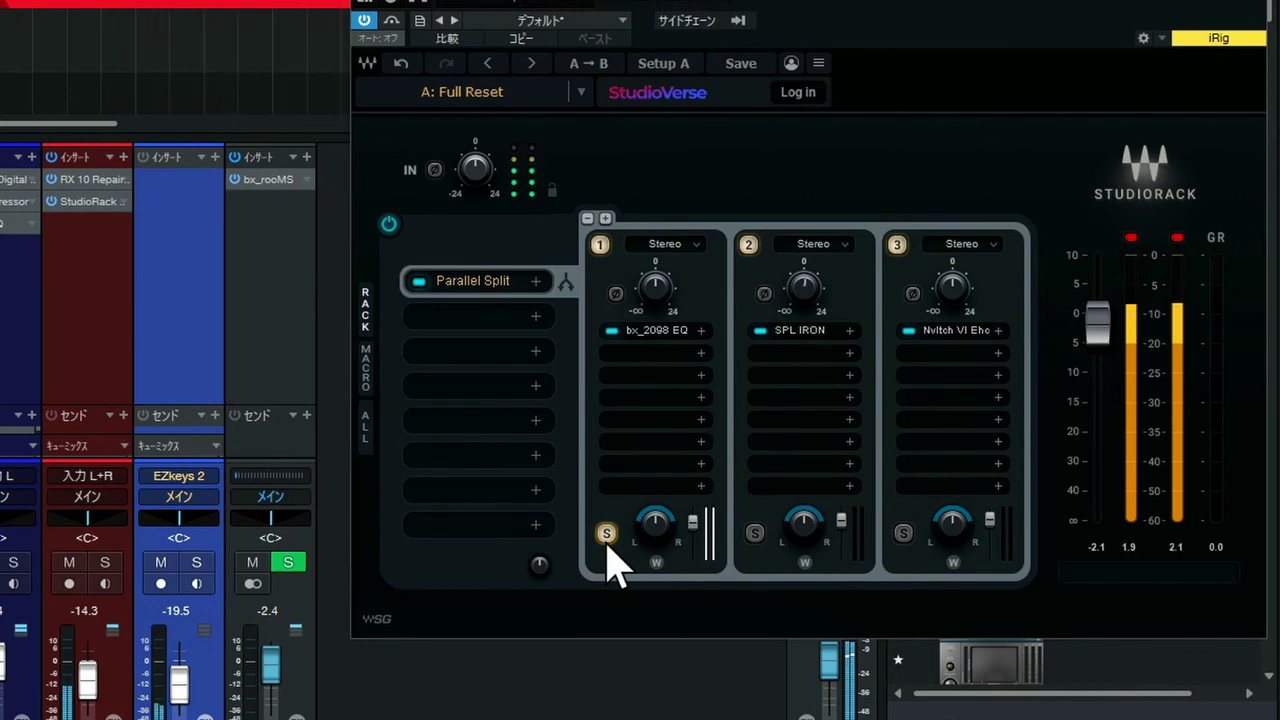
click(903, 533)
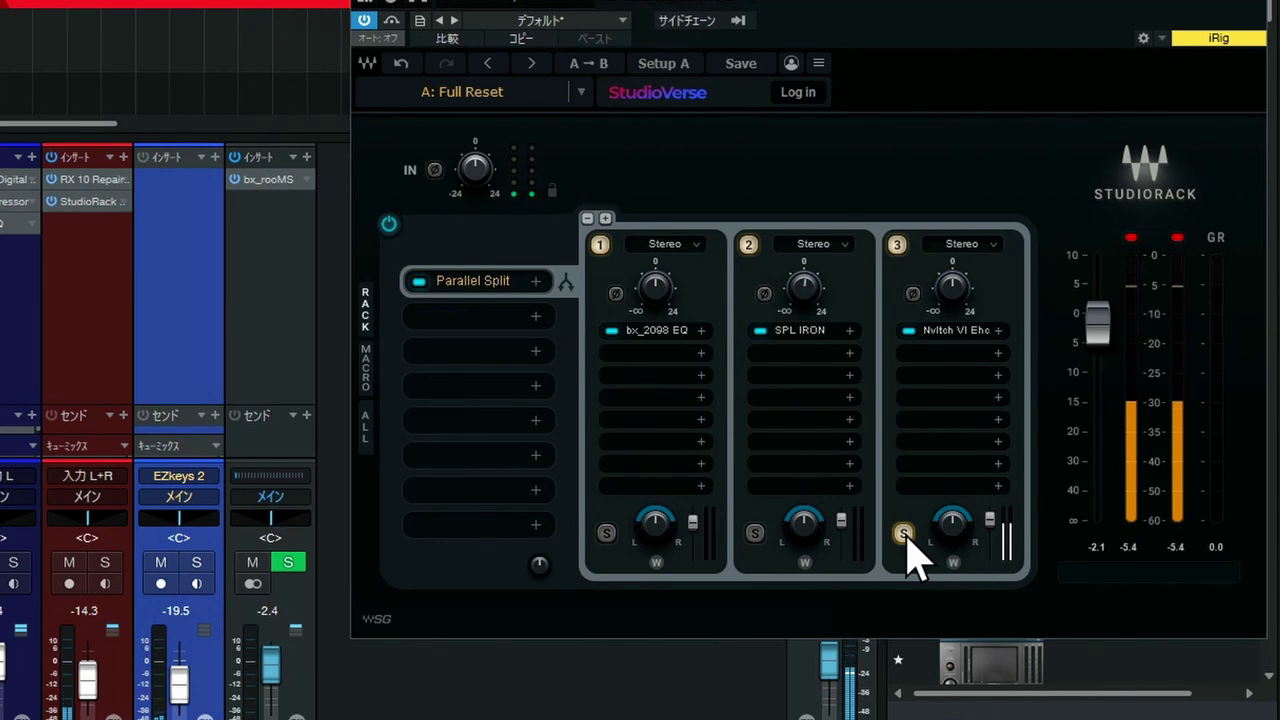
drag(990, 528, 990, 508)
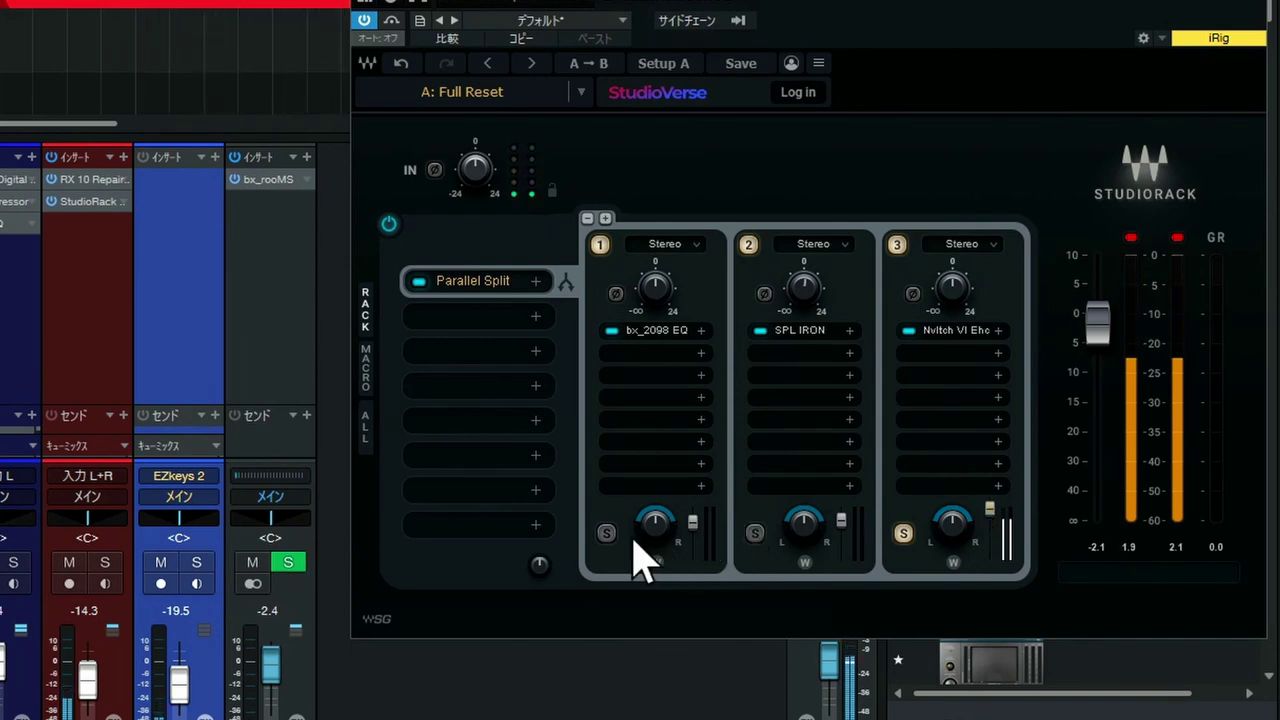
click(903, 534)
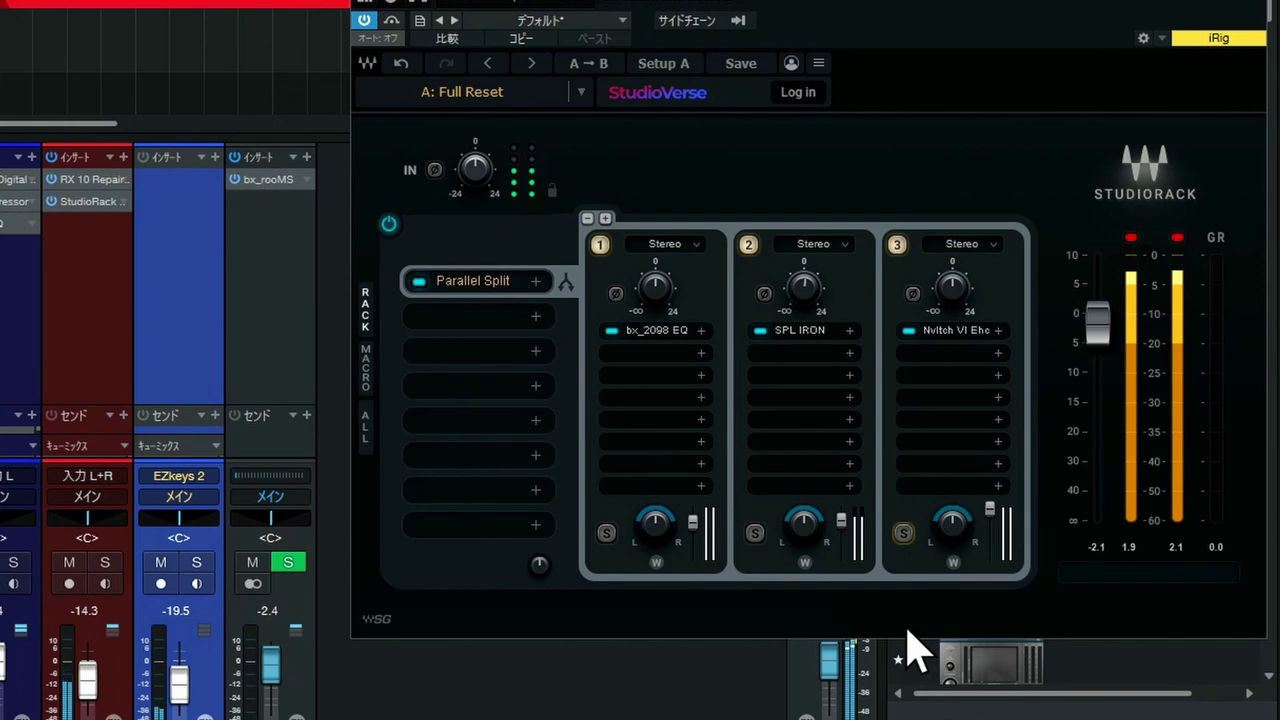
key(space)
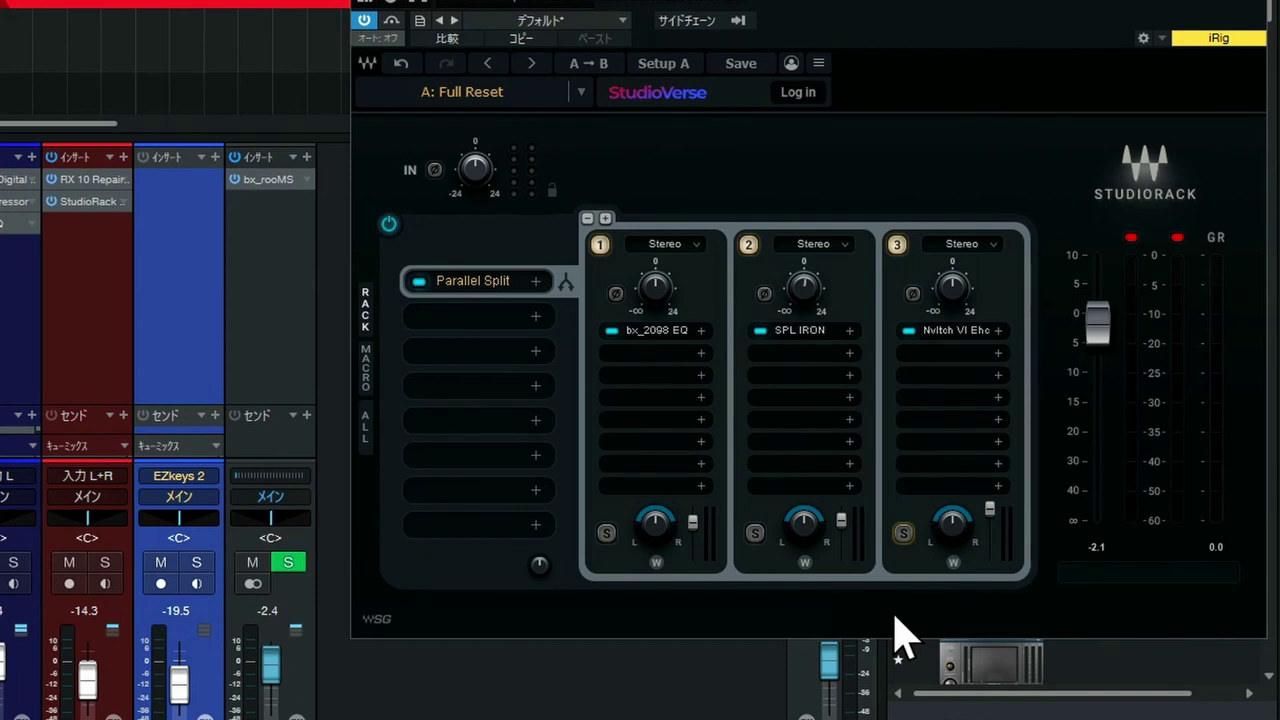
Step: Copy bx_2098 EQ in the first parallel chain and paste it into that chain's second slot
right_click(671, 335)
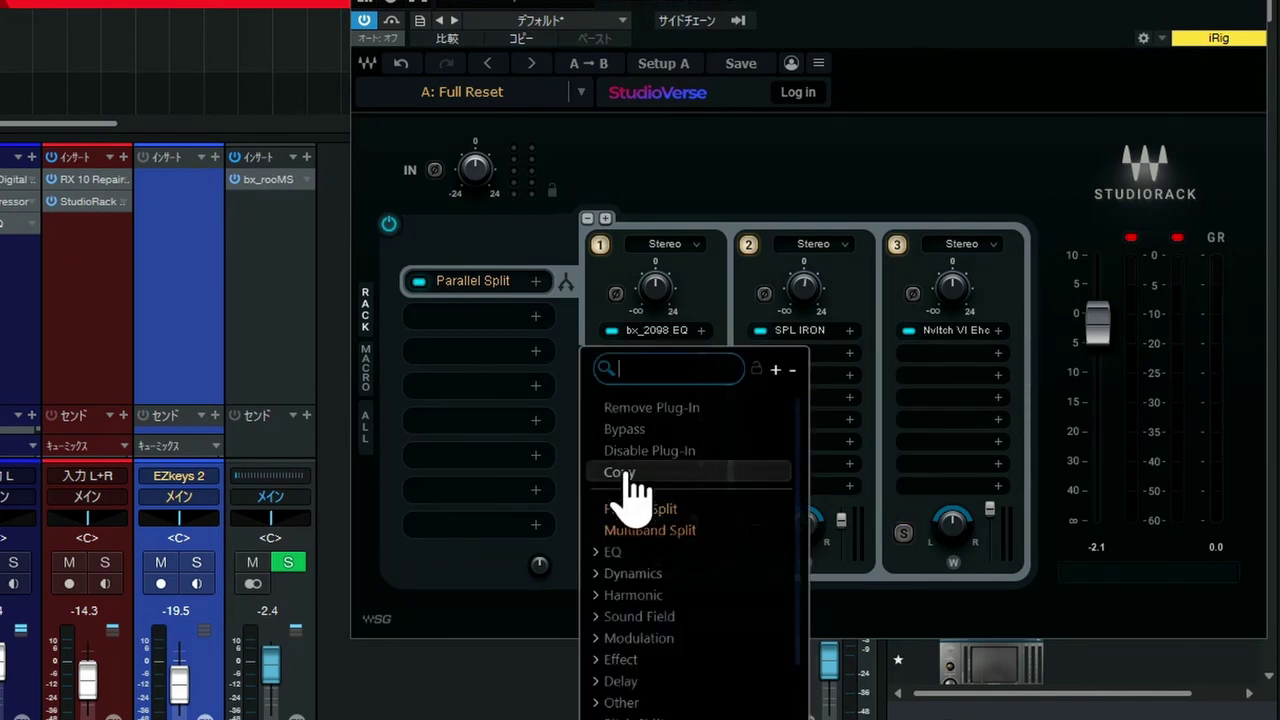
click(628, 472)
click(652, 358)
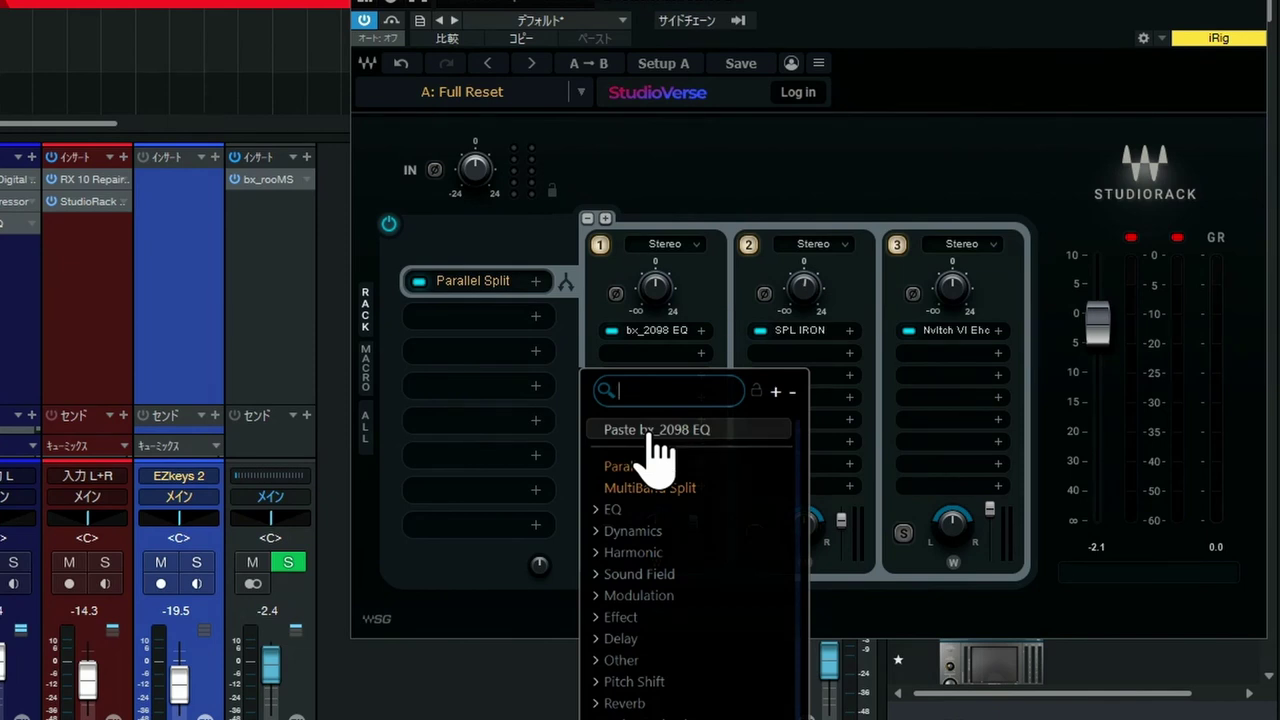
click(648, 432)
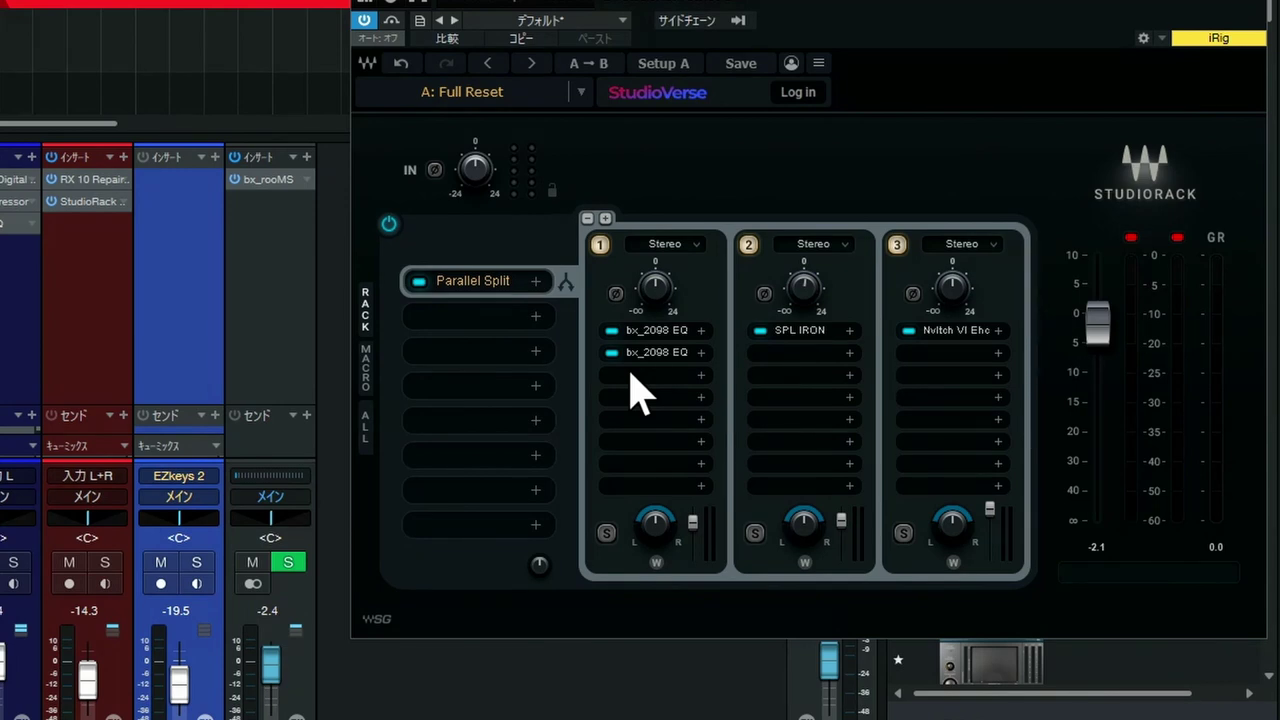
Step: Solo the first parallel chain, play the vocal, and lower the chain's output fader to about -22.5
click(606, 534)
key(space)
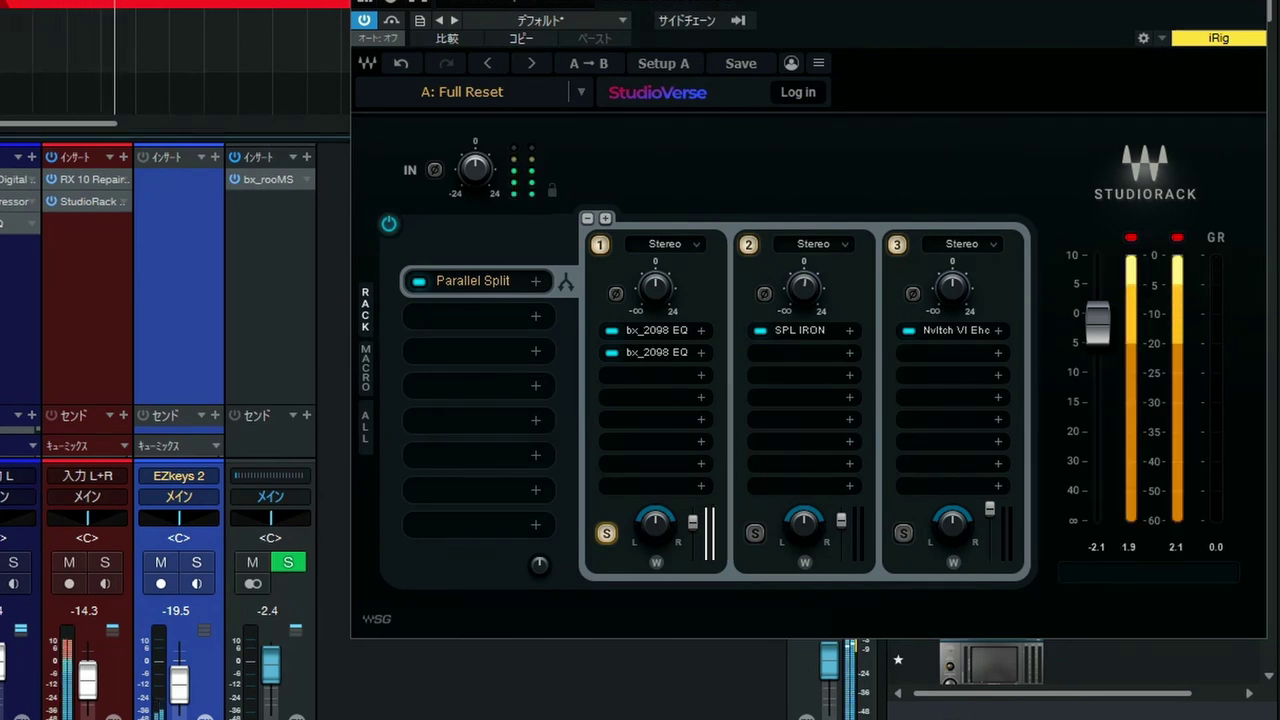
key(space)
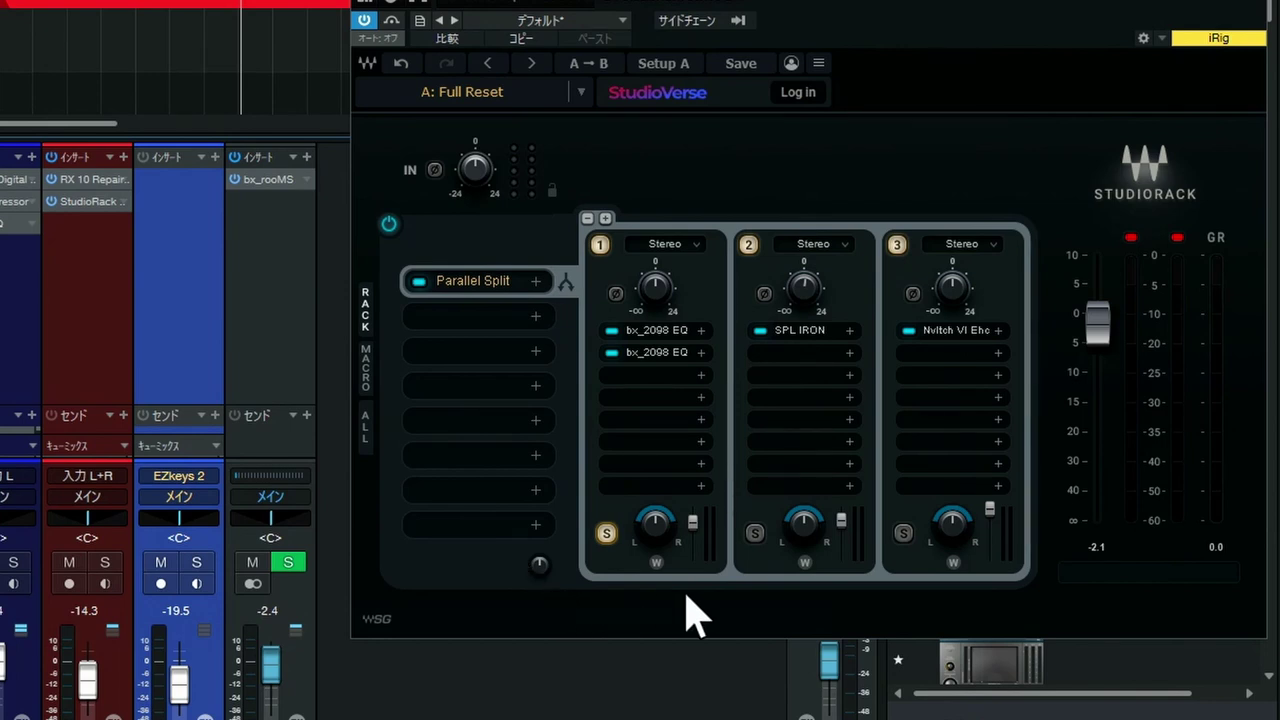
key(space)
drag(694, 525, 694, 529)
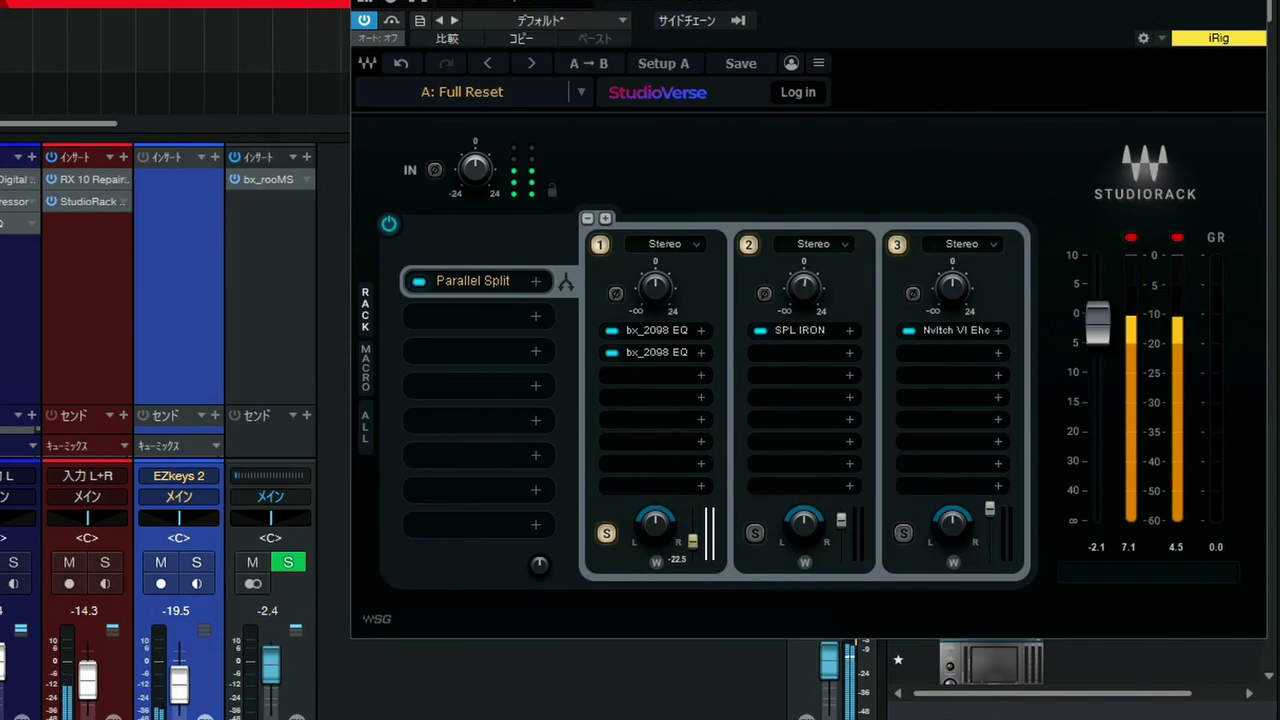
key(space)
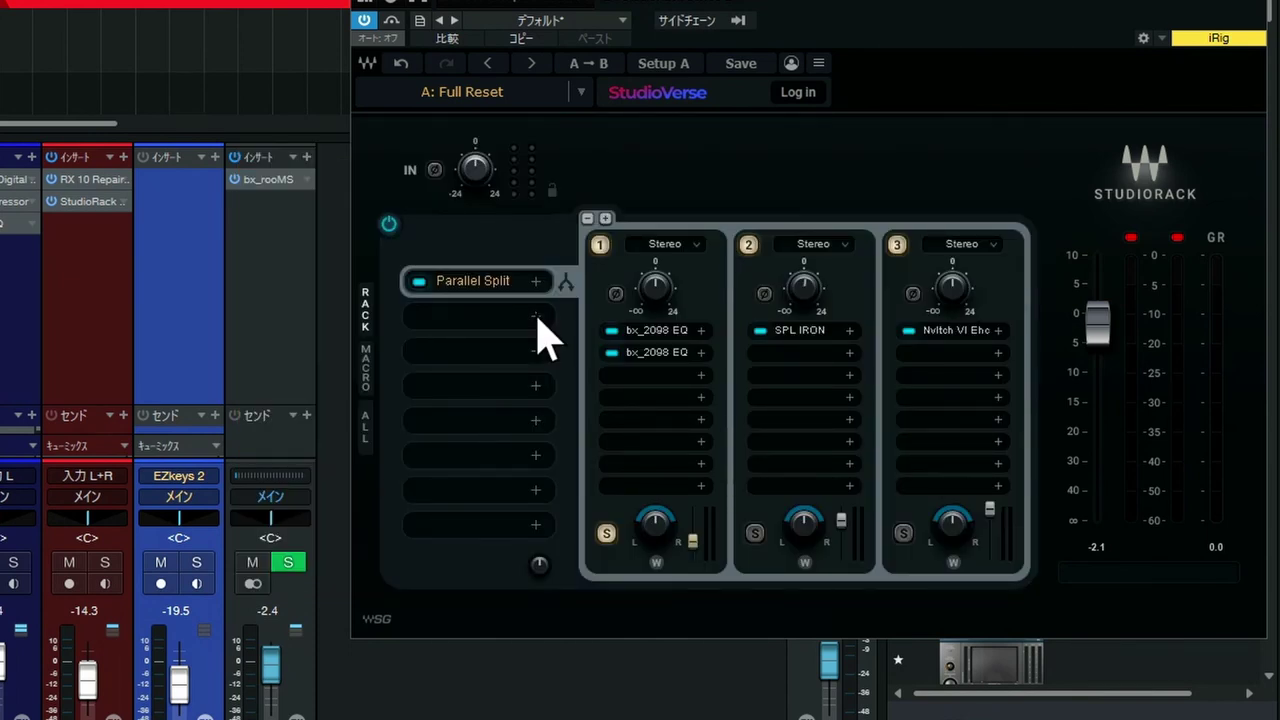
Step: Add a MultiBand Split to the second rack slot and expand it to five bands
click(536, 318)
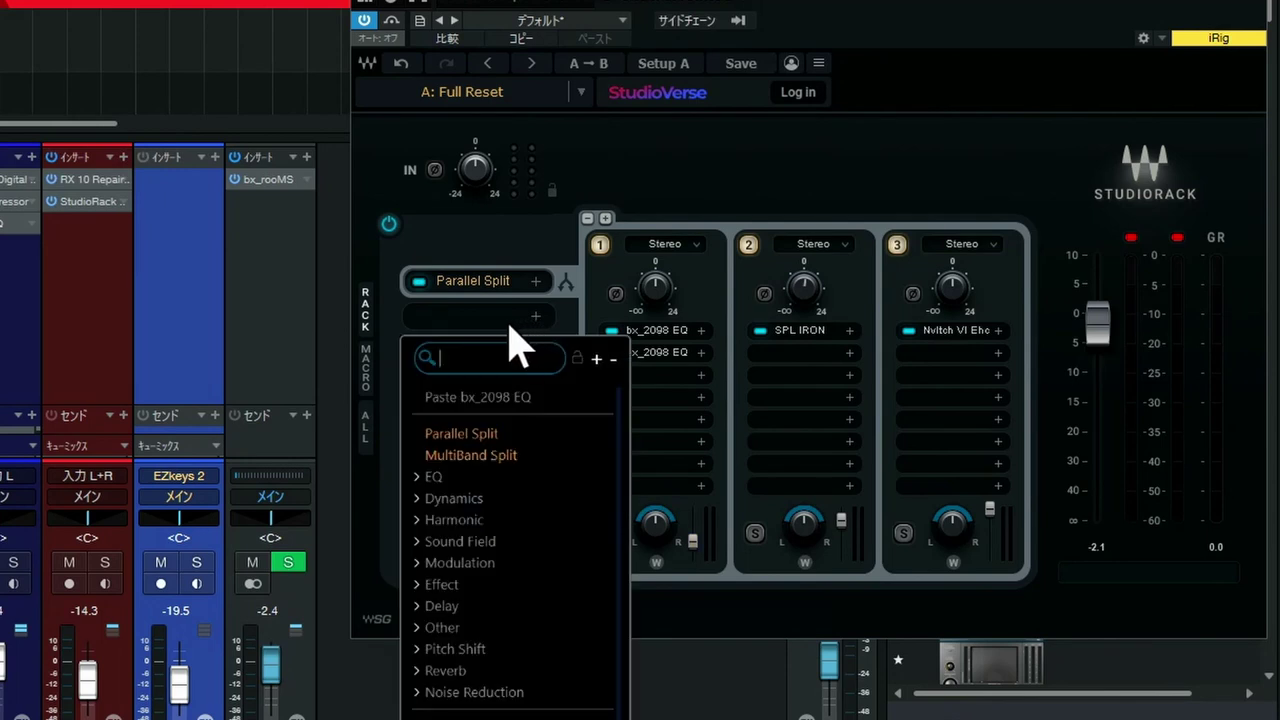
click(455, 460)
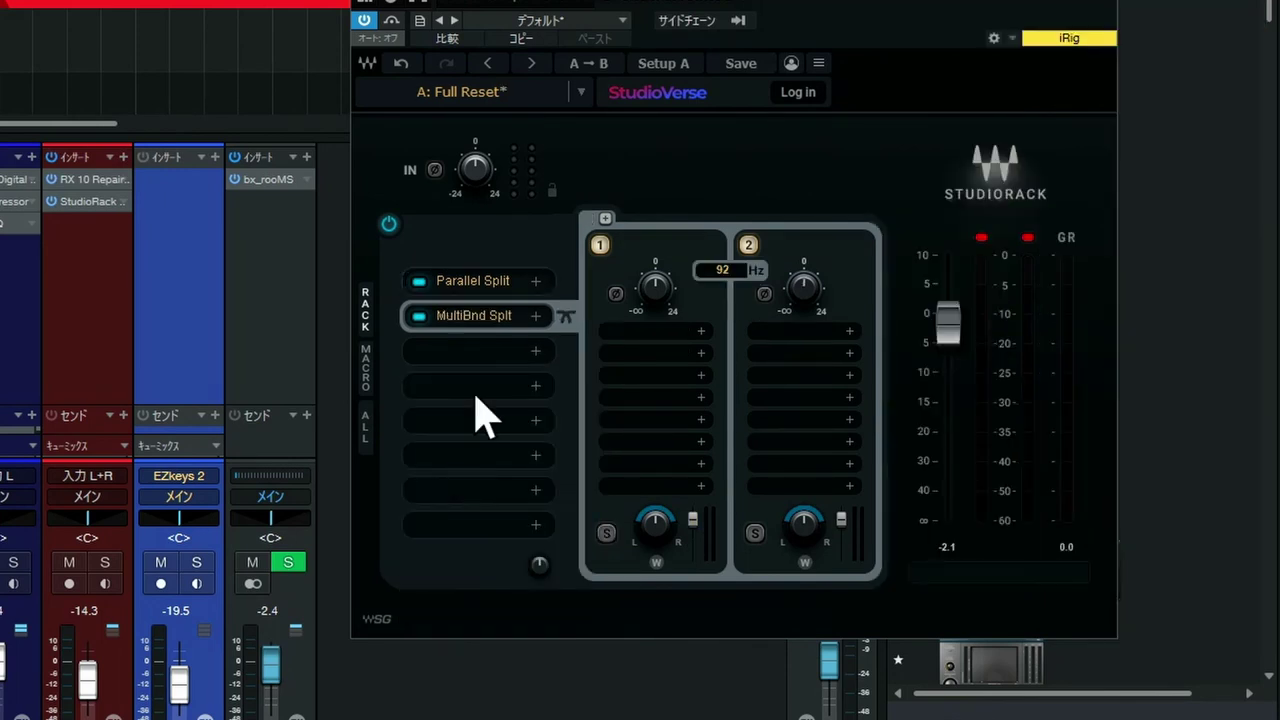
drag(716, 4, 292, 36)
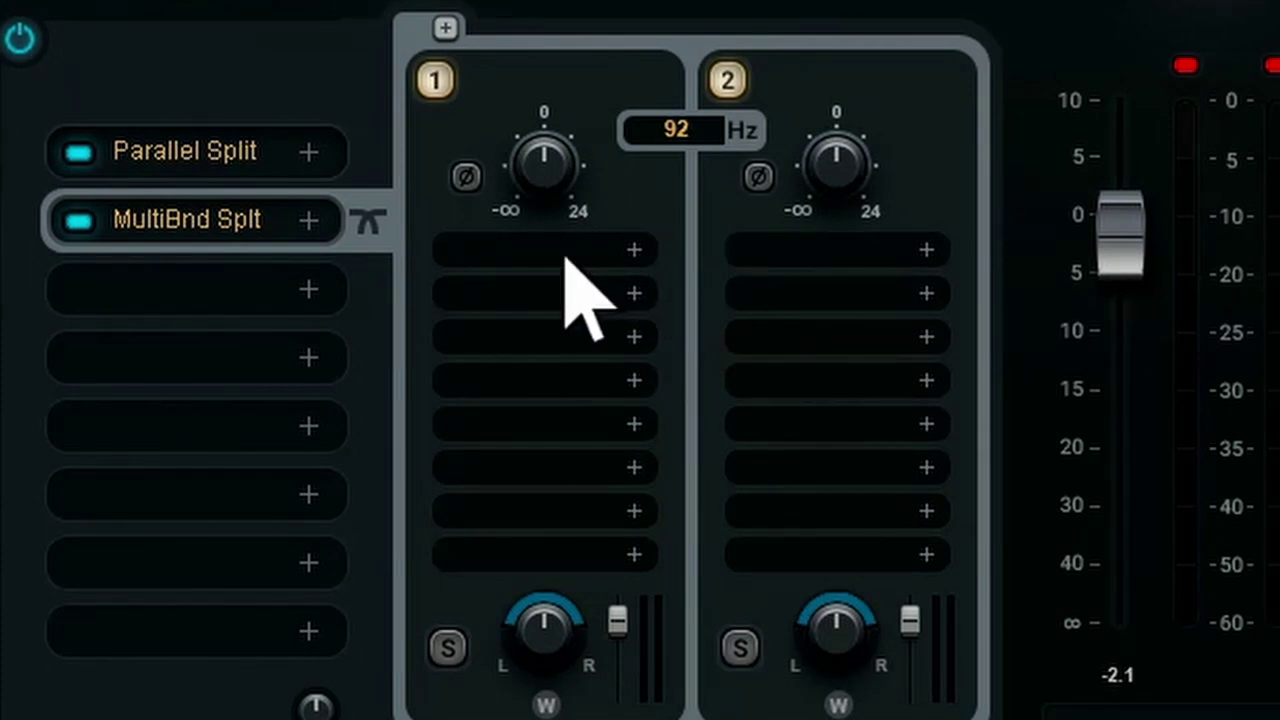
click(447, 28)
click(447, 28)
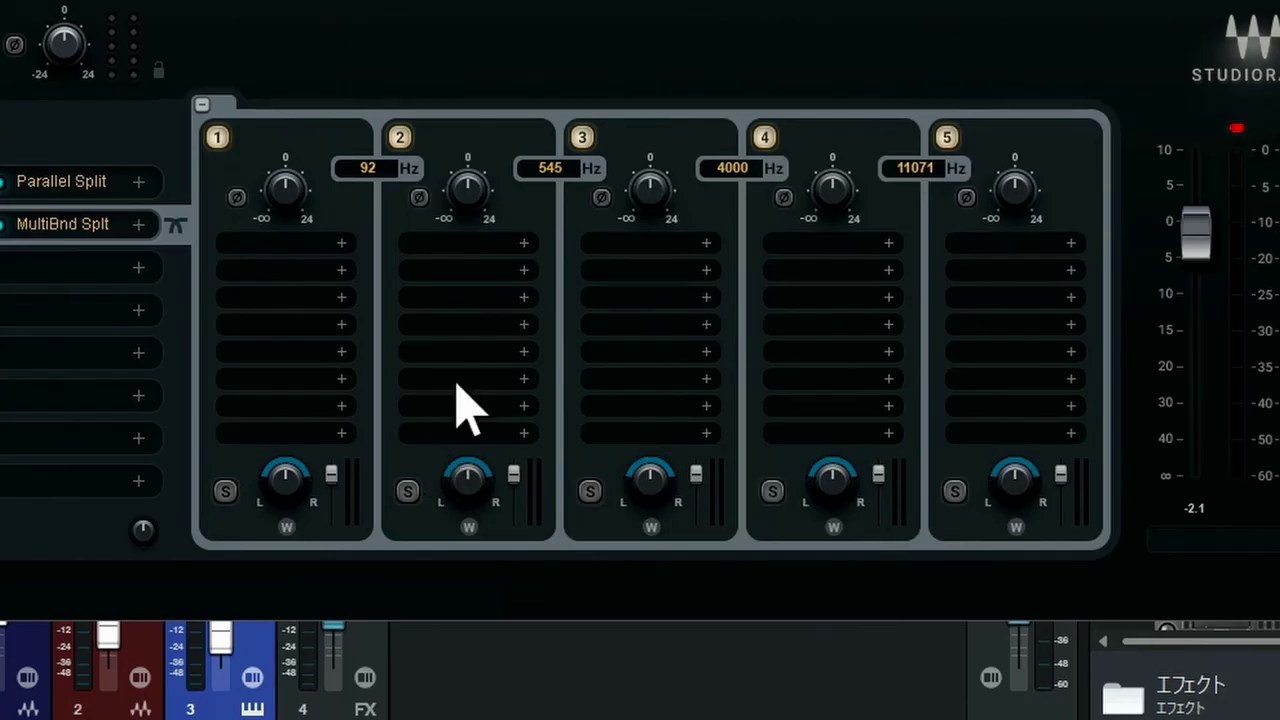
Step: Find SPL IRON(sc) by searching for SPL and load it into the first slot of the first frequency band
click(300, 243)
click(271, 286)
text(SPL)
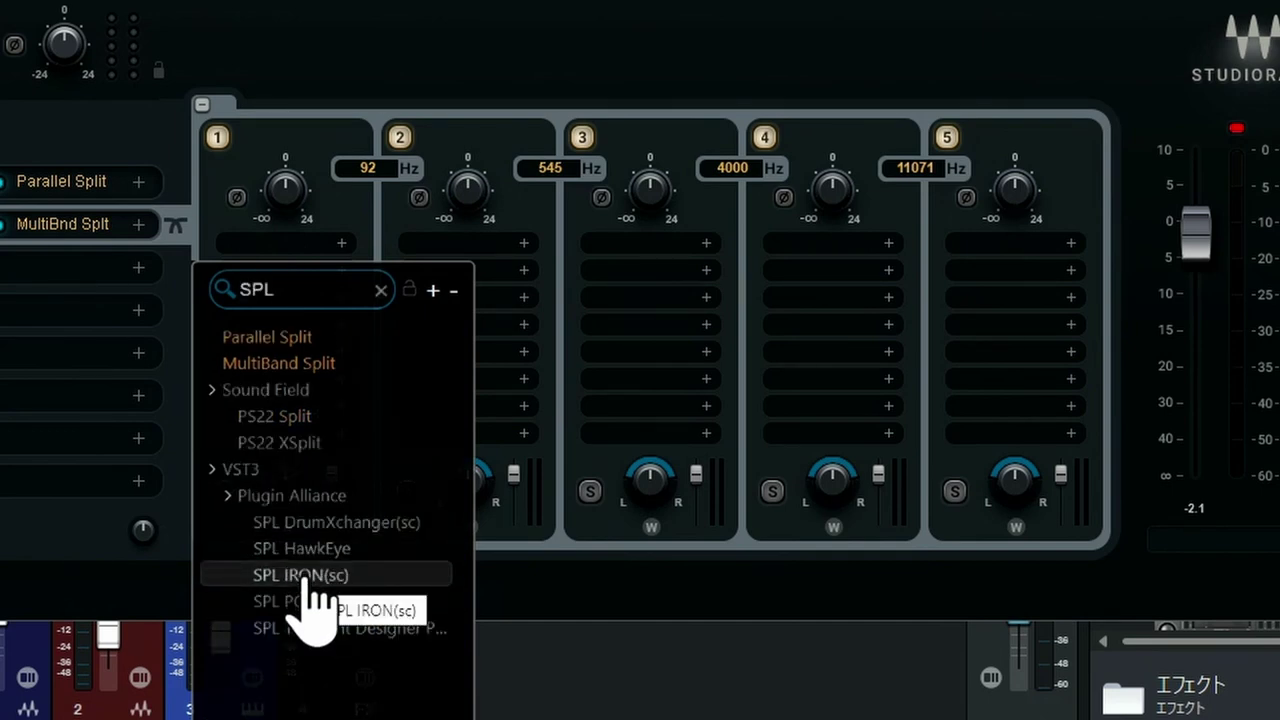
click(306, 580)
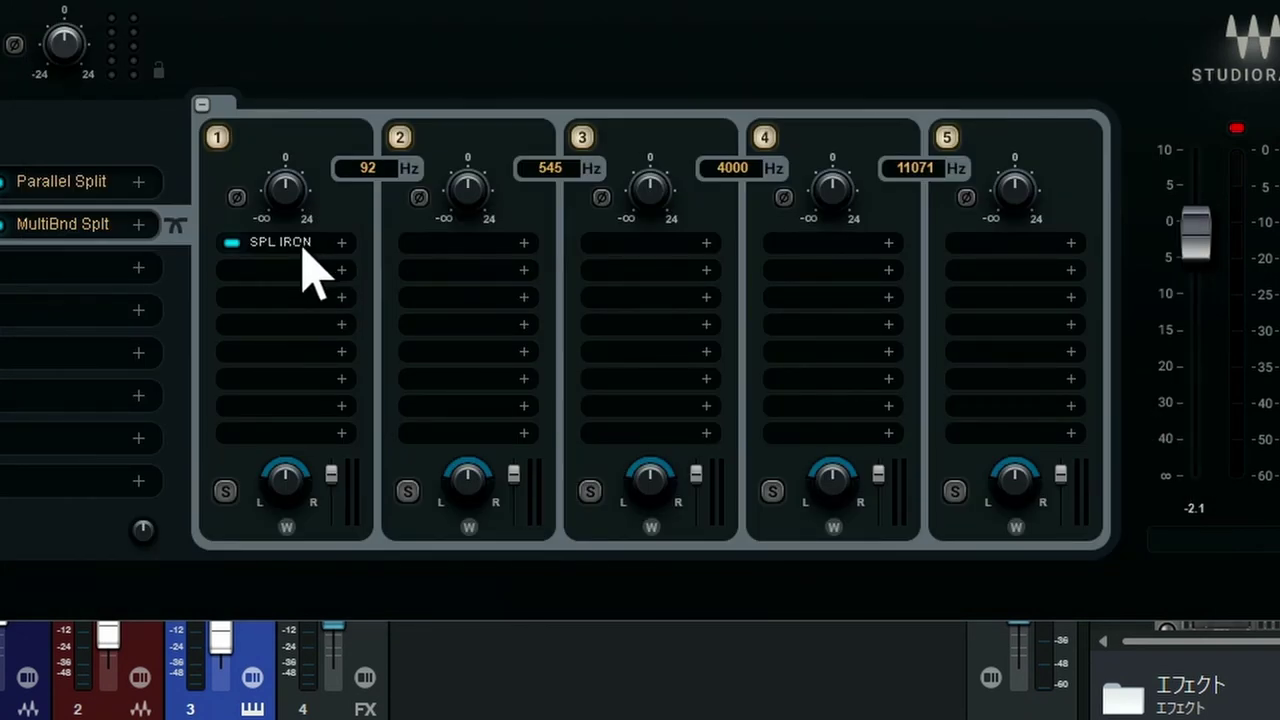
Step: Copy SPL IRON from the first band and paste it into the first slot of bands 2, 3 and 5
right_click(303, 249)
click(316, 420)
right_click(473, 249)
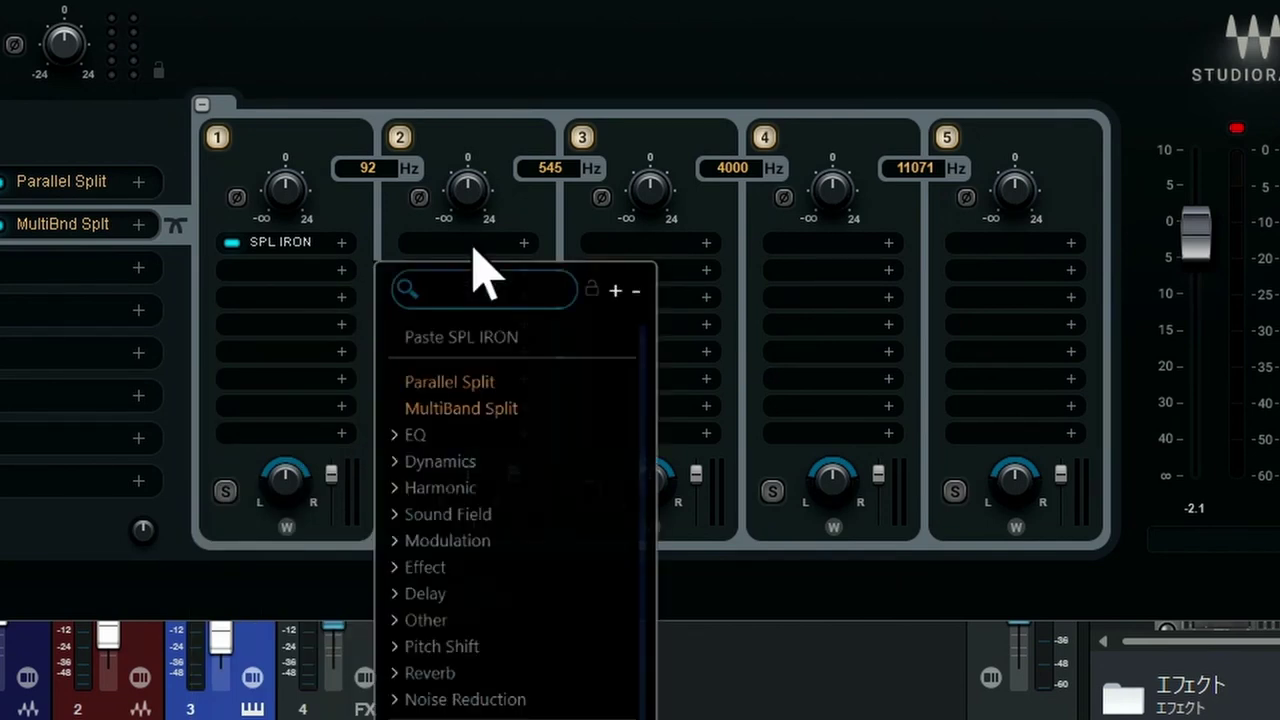
click(472, 336)
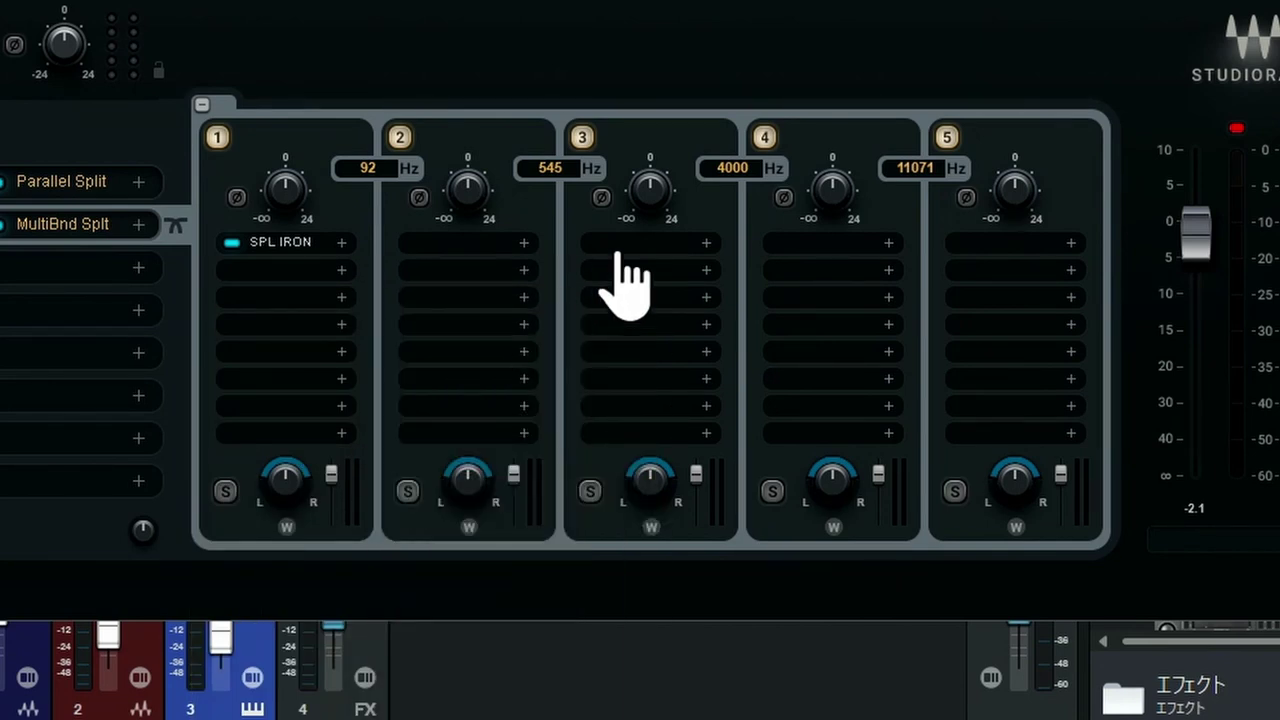
click(622, 244)
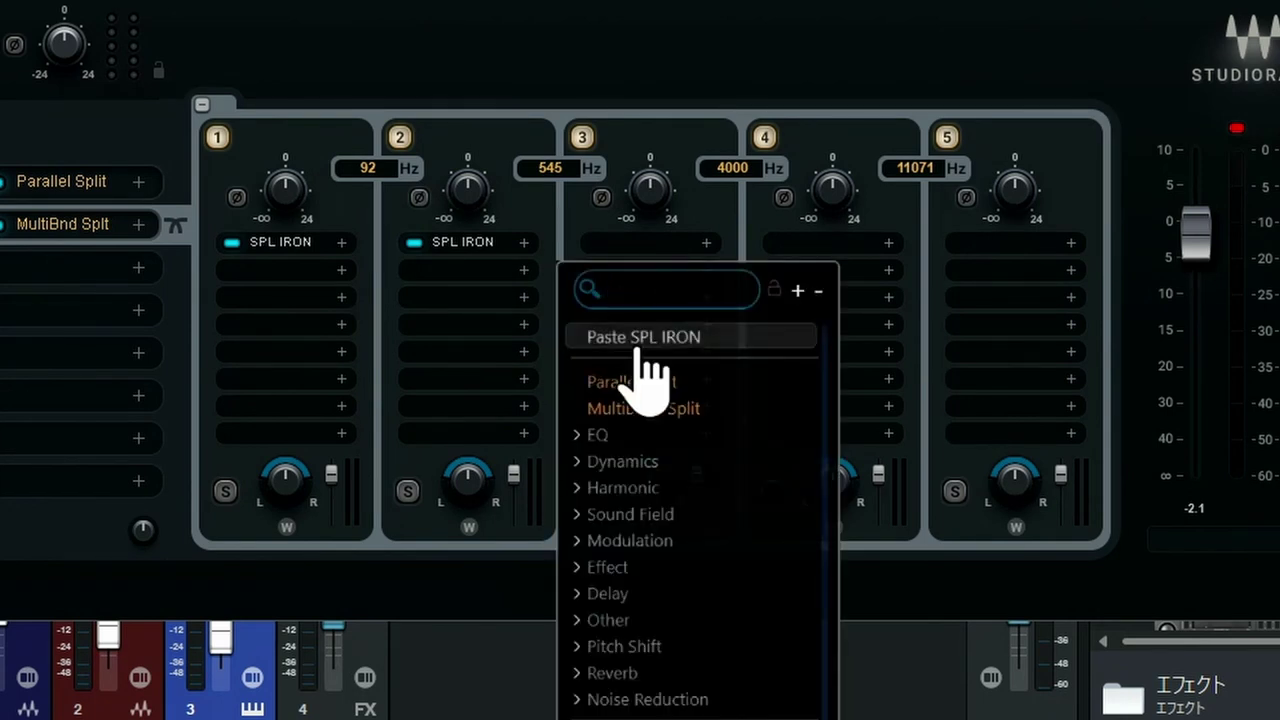
click(674, 337)
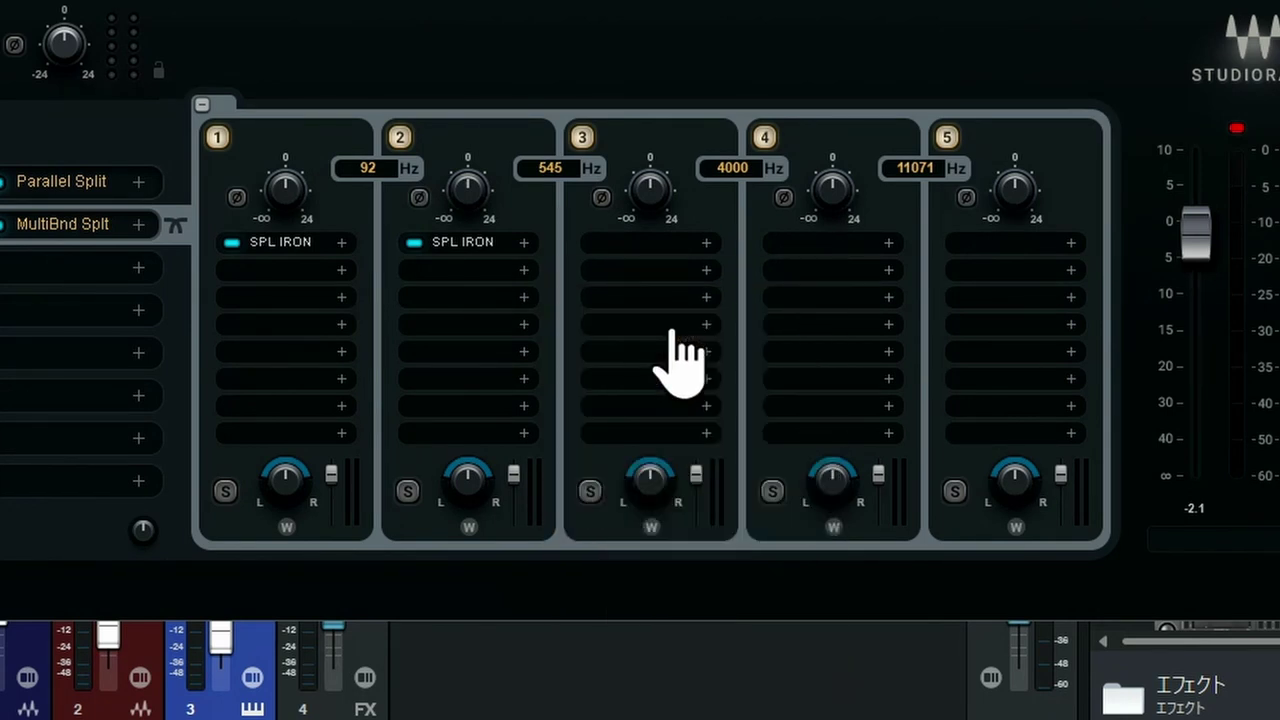
click(998, 243)
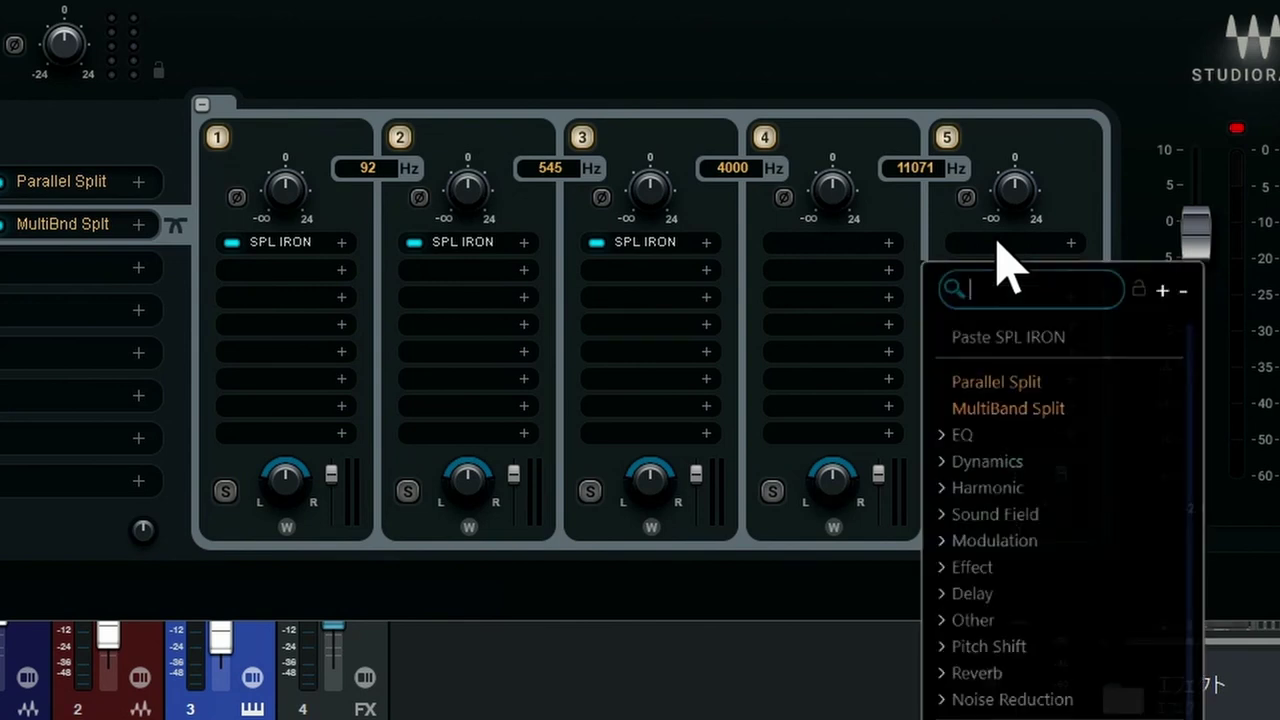
click(990, 334)
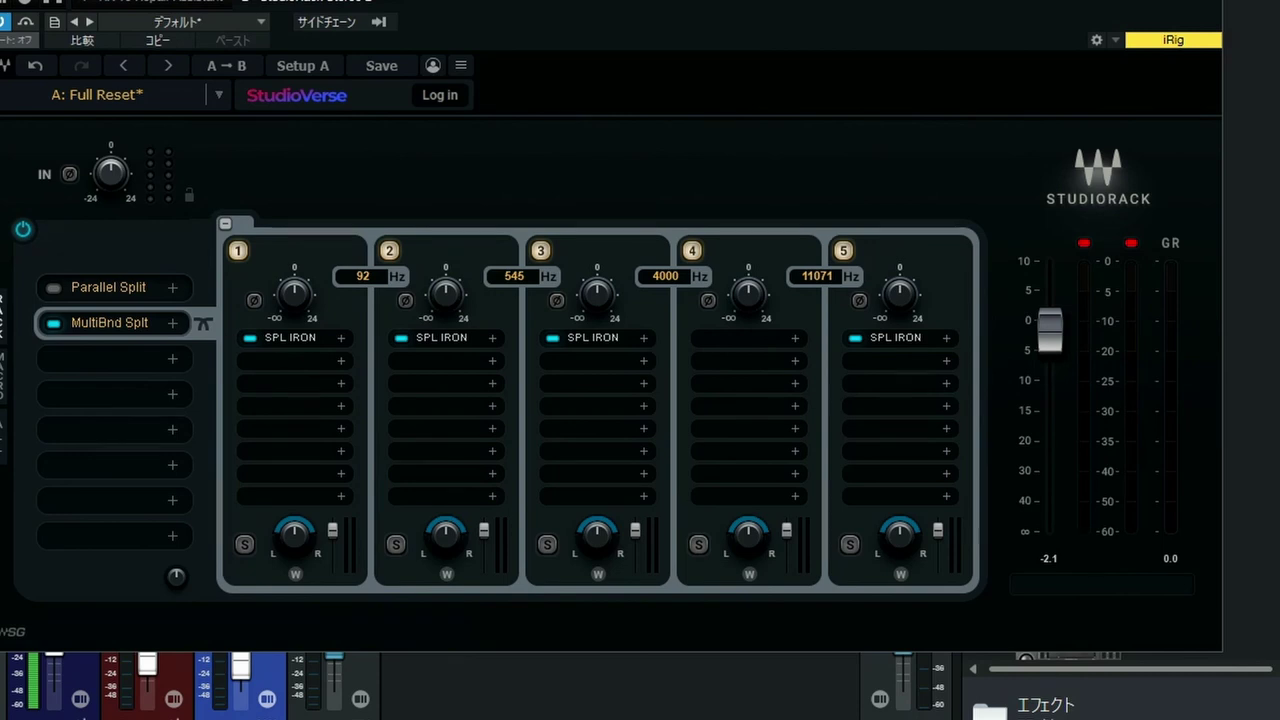
Step: Play the vocal through the MultiBand Split alone and switch the Parallel Split back on
key(space)
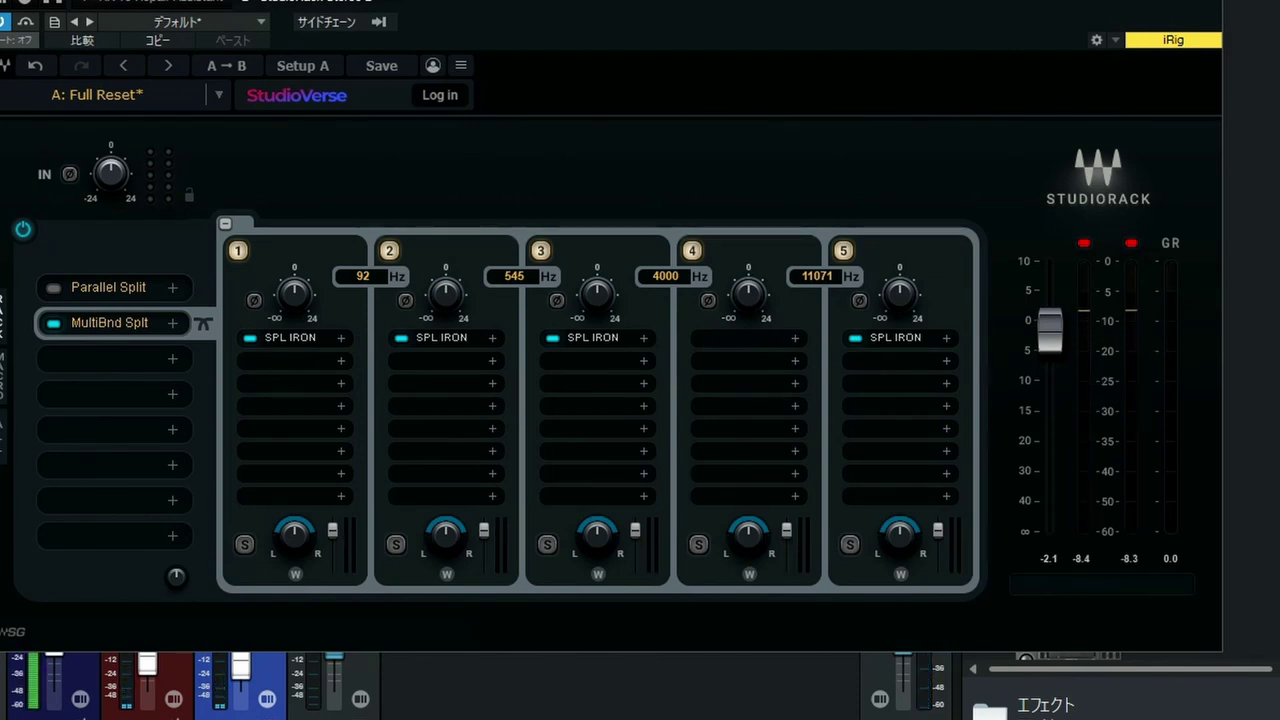
click(50, 288)
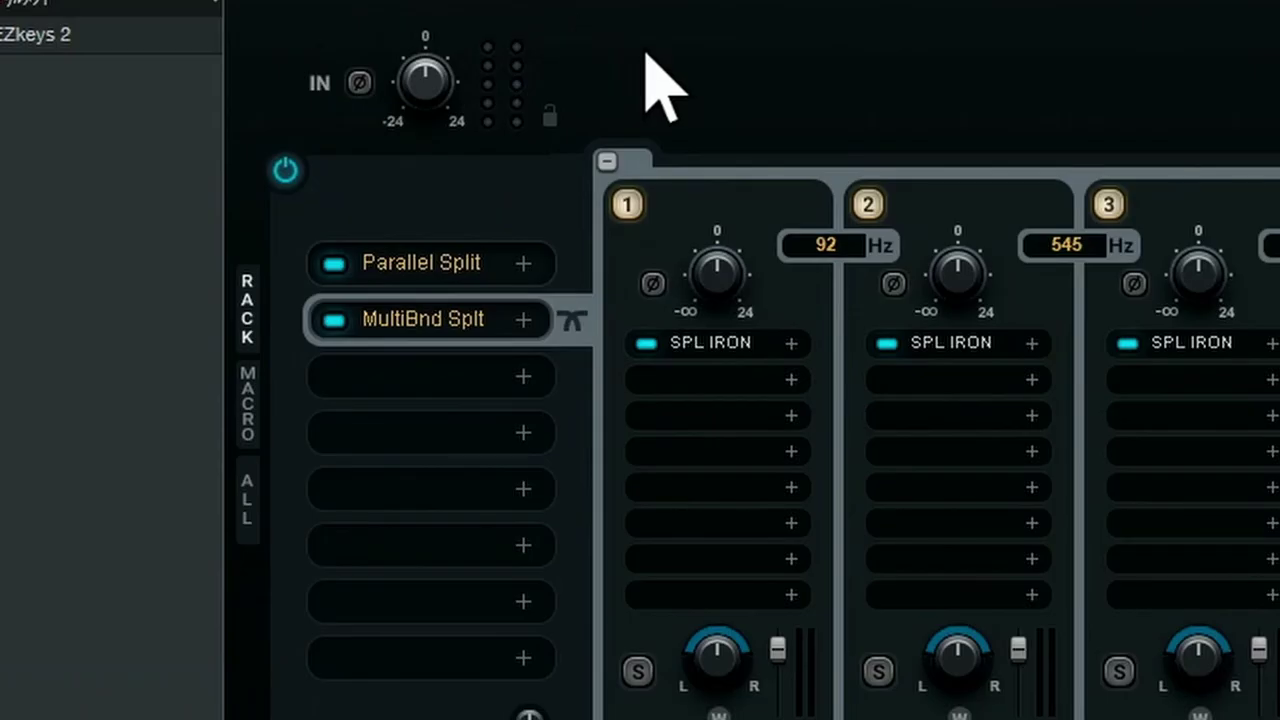
Step: Show the macros together with the rack and remove the second bx_2098 EQ from the first parallel chain
click(247, 512)
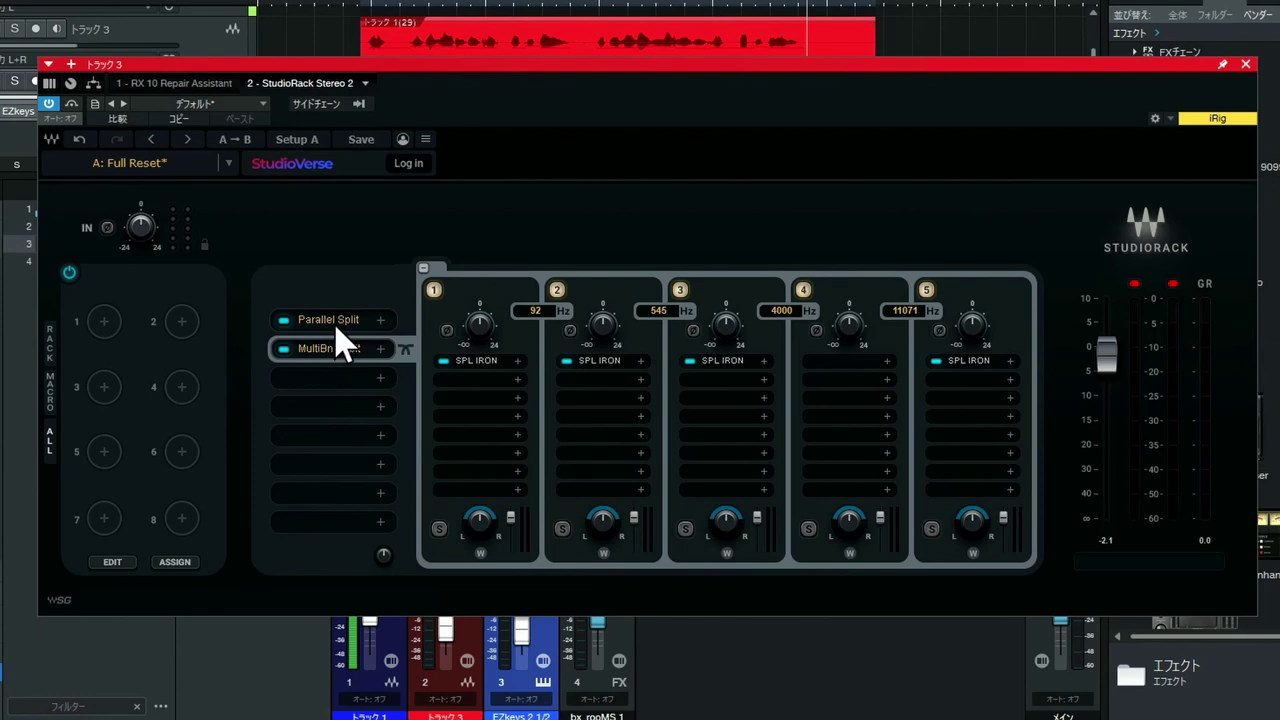
click(338, 322)
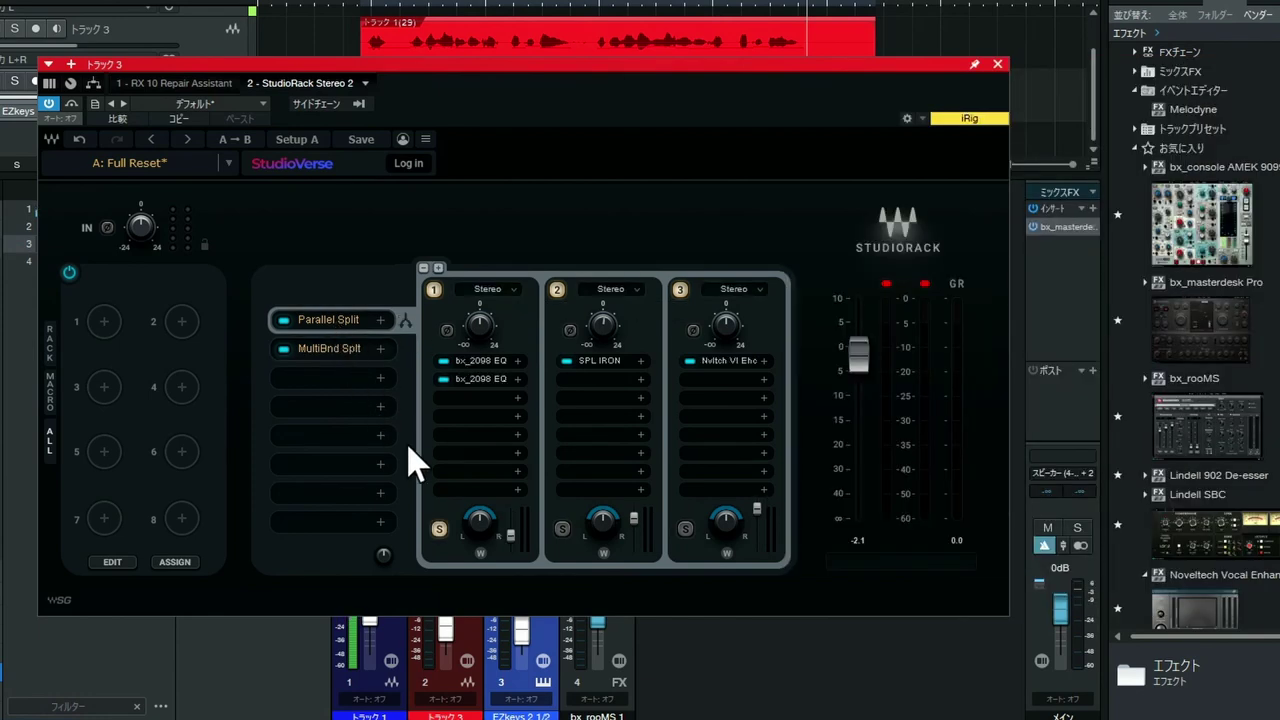
right_click(477, 384)
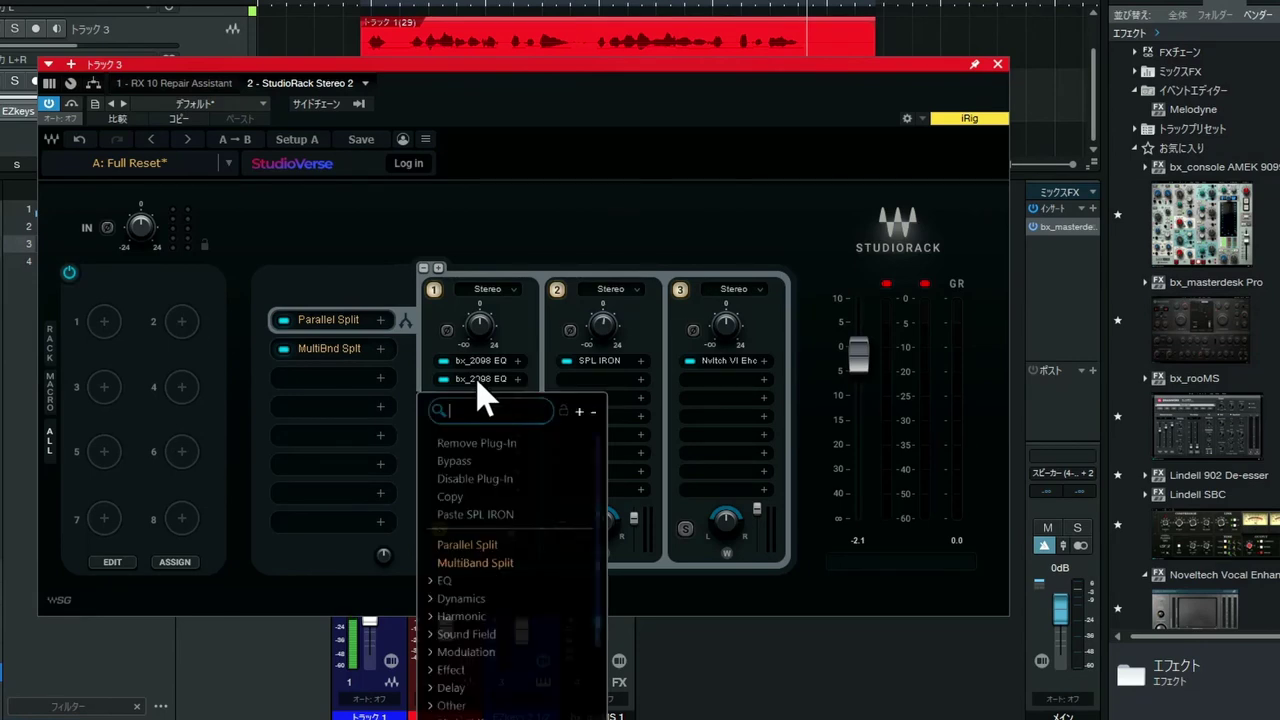
click(498, 443)
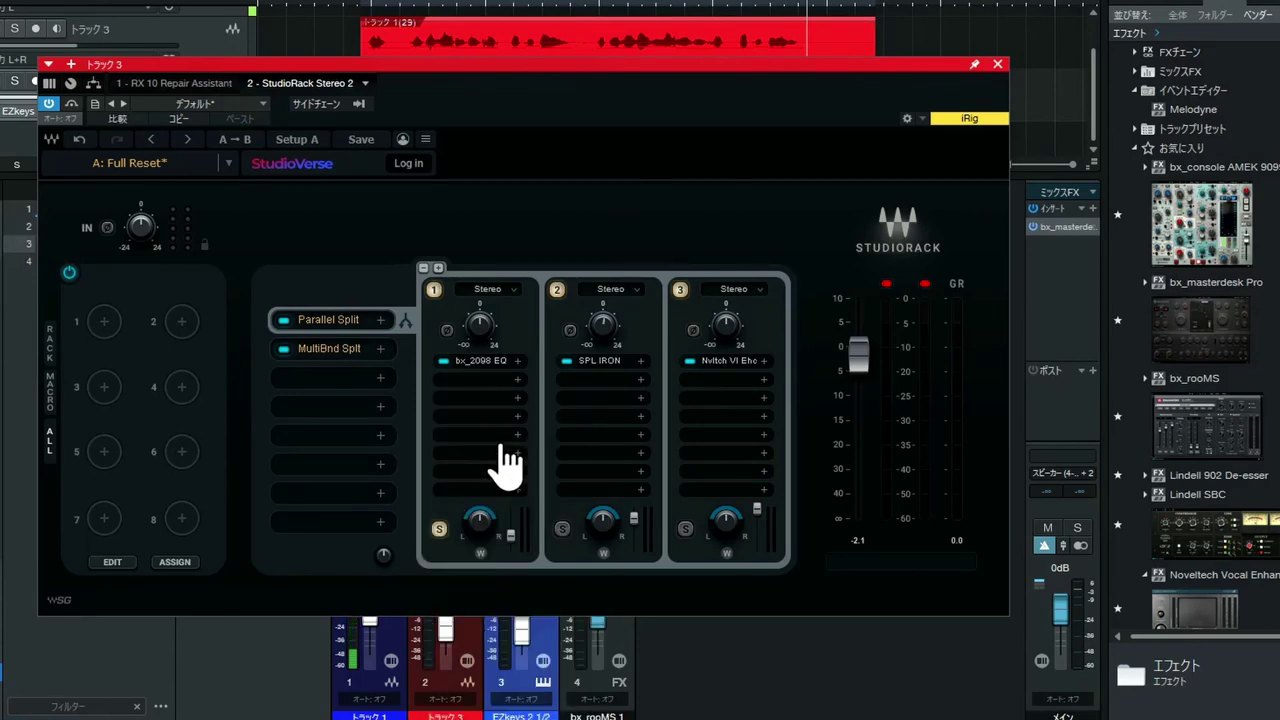
Step: Assign macro 1 to HMF Gain 1 of the parallel split's bx_2098 EQ and try the macro knob with the EQ open
click(104, 320)
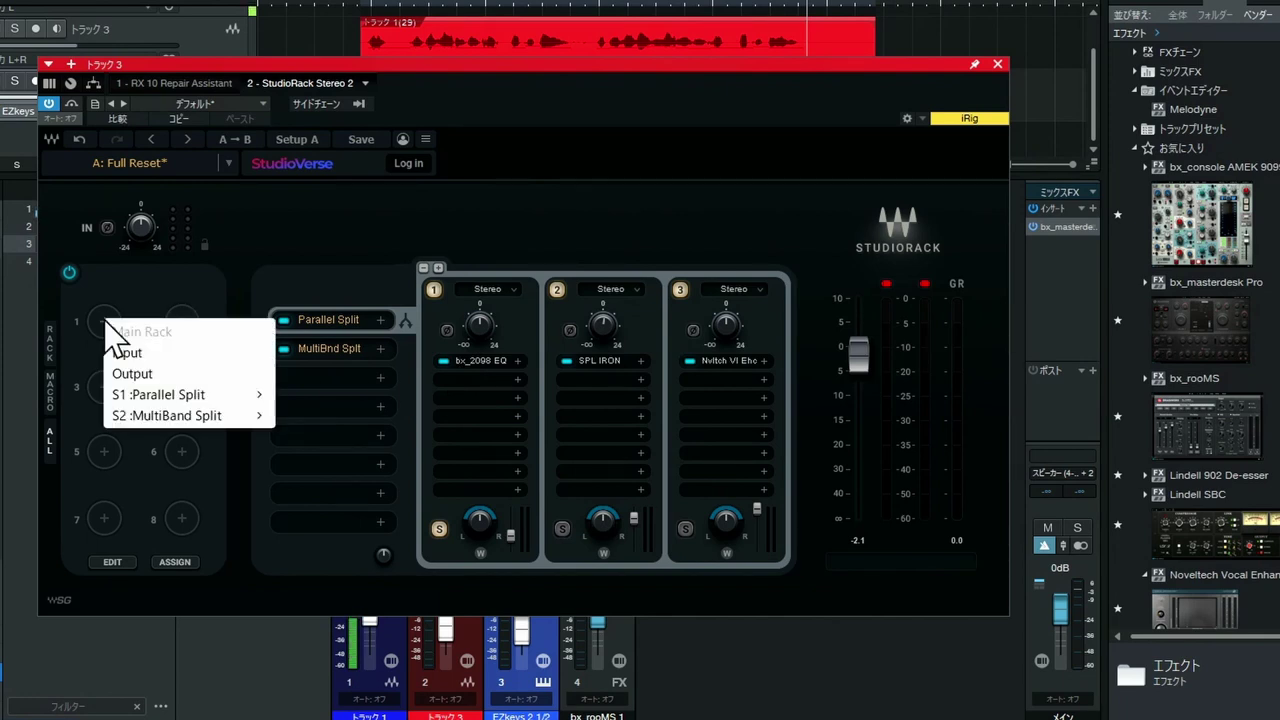
mouse_move(145, 397)
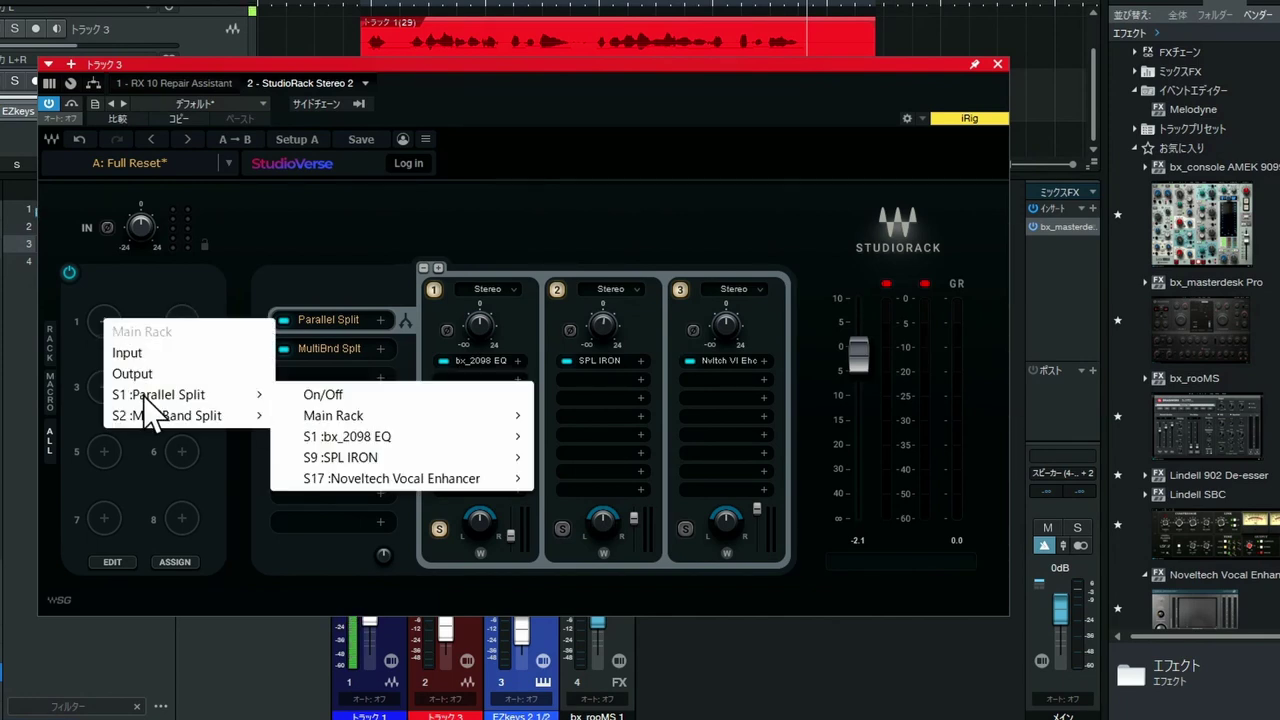
mouse_move(377, 438)
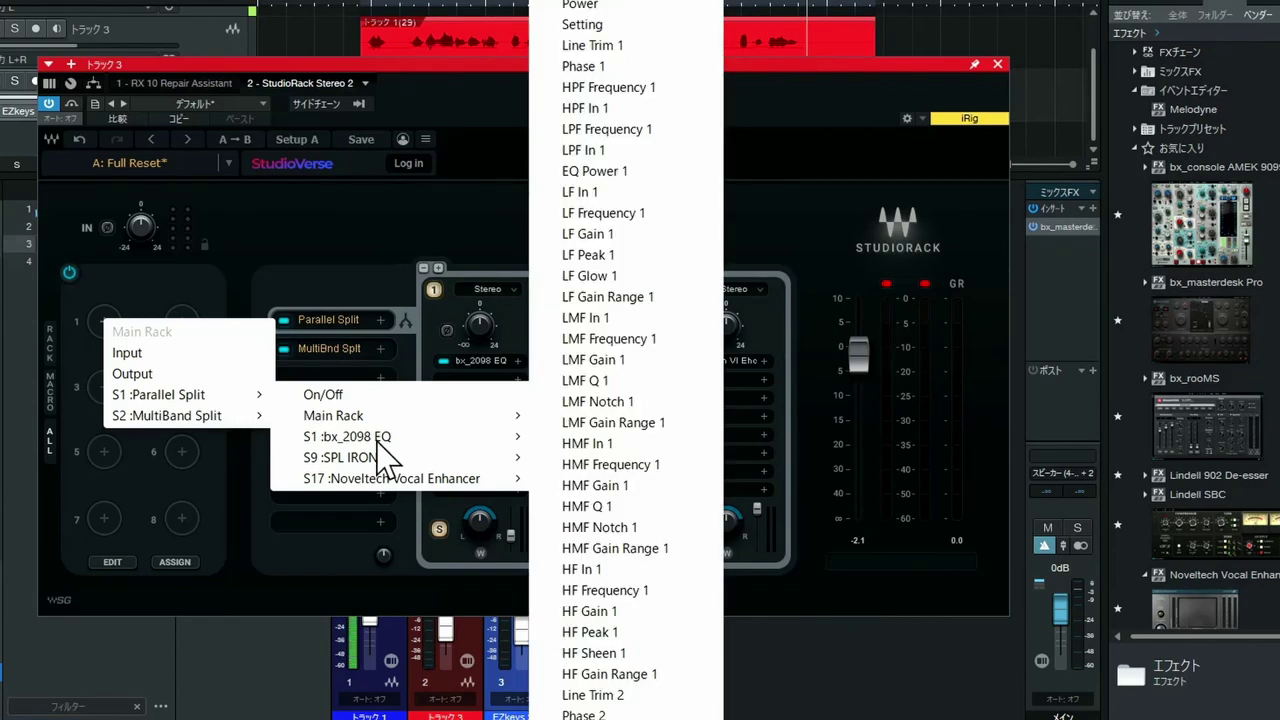
click(605, 484)
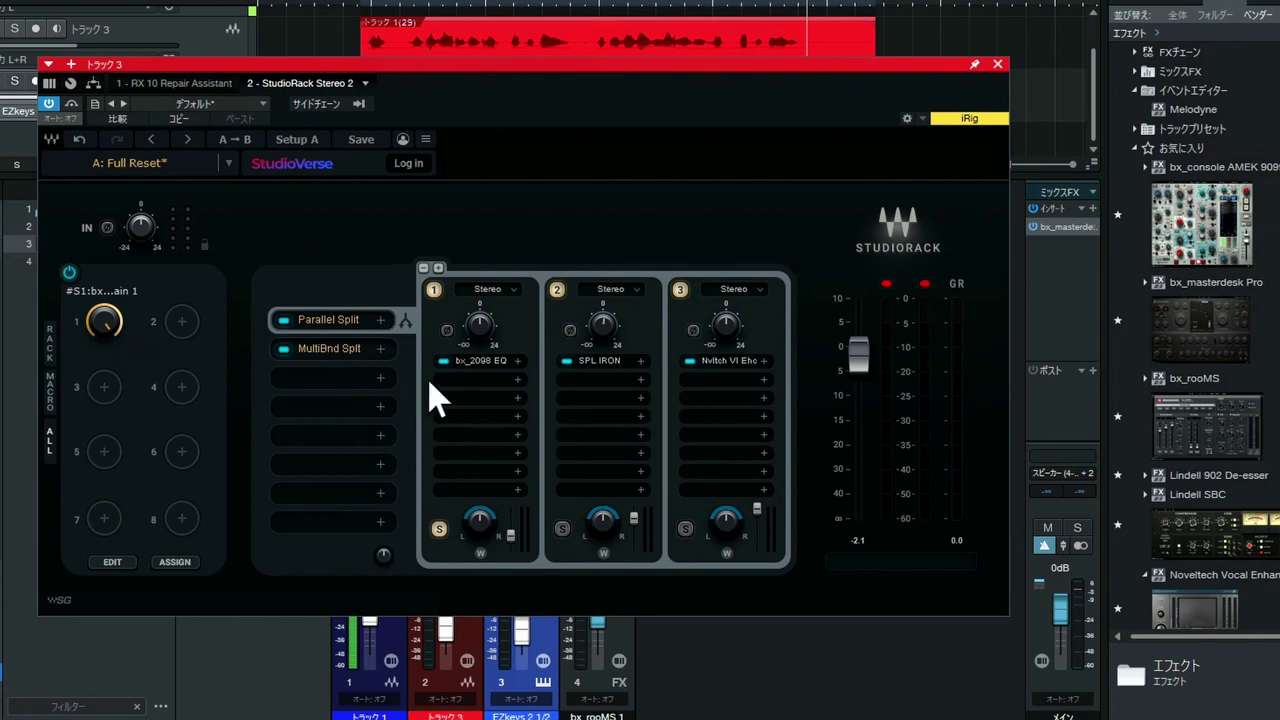
click(479, 362)
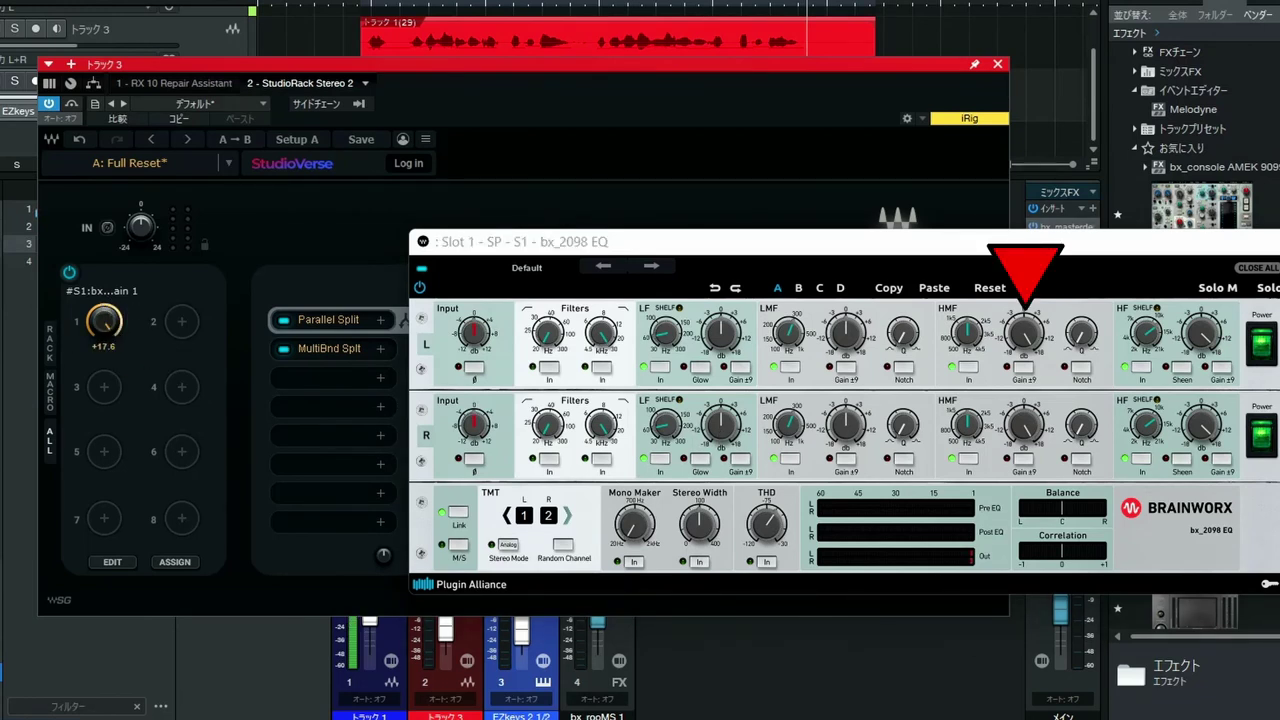
mouse_move(104, 322)
mouse_down()
mouse_move(104, 345)
mouse_move(104, 300)
mouse_move(104, 330)
mouse_move(105, 319)
mouse_up()
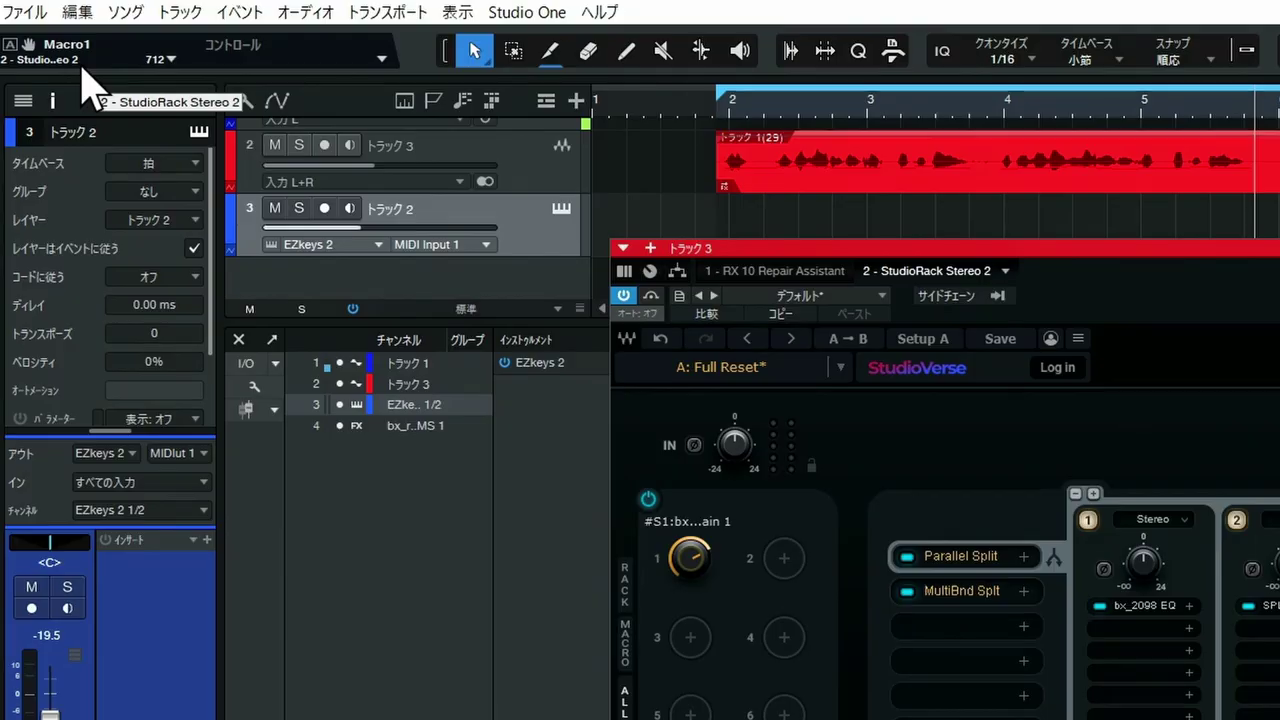
Step: Create a Macro1 automation lane on the vocal track and draw a wavy freehand curve from about bar 2 to bar 5
drag(85, 85, 531, 172)
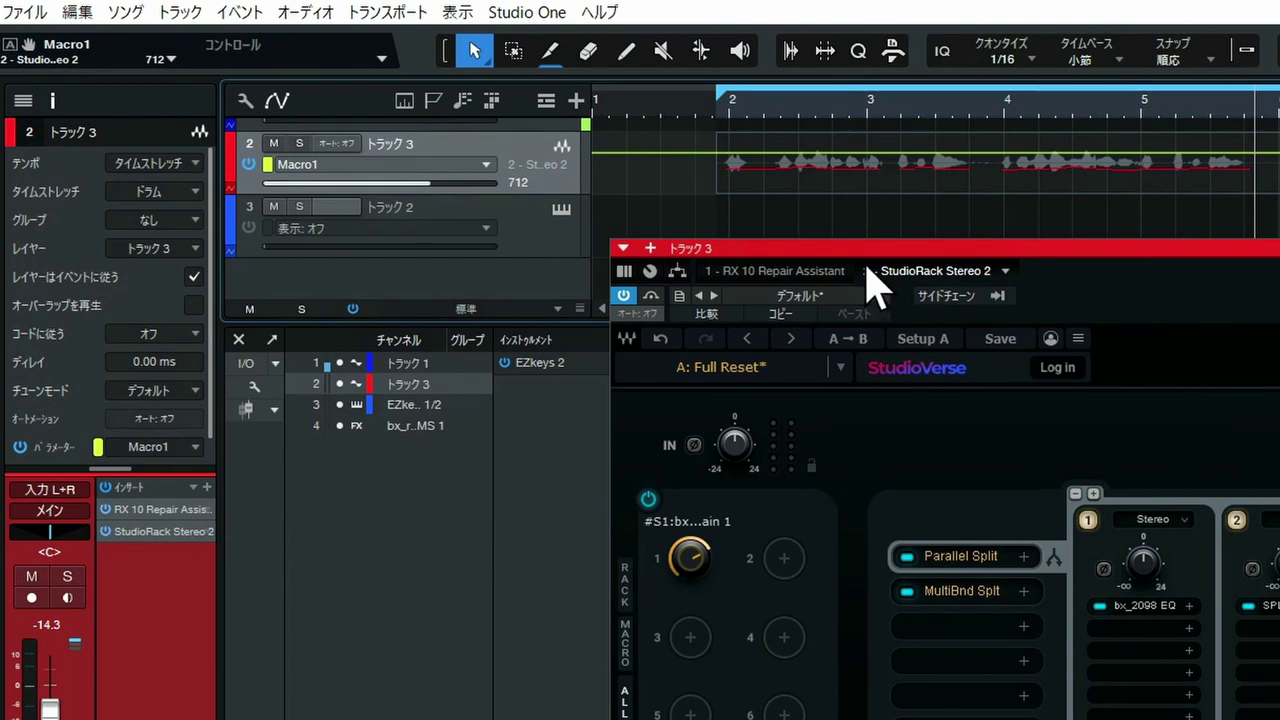
click(627, 56)
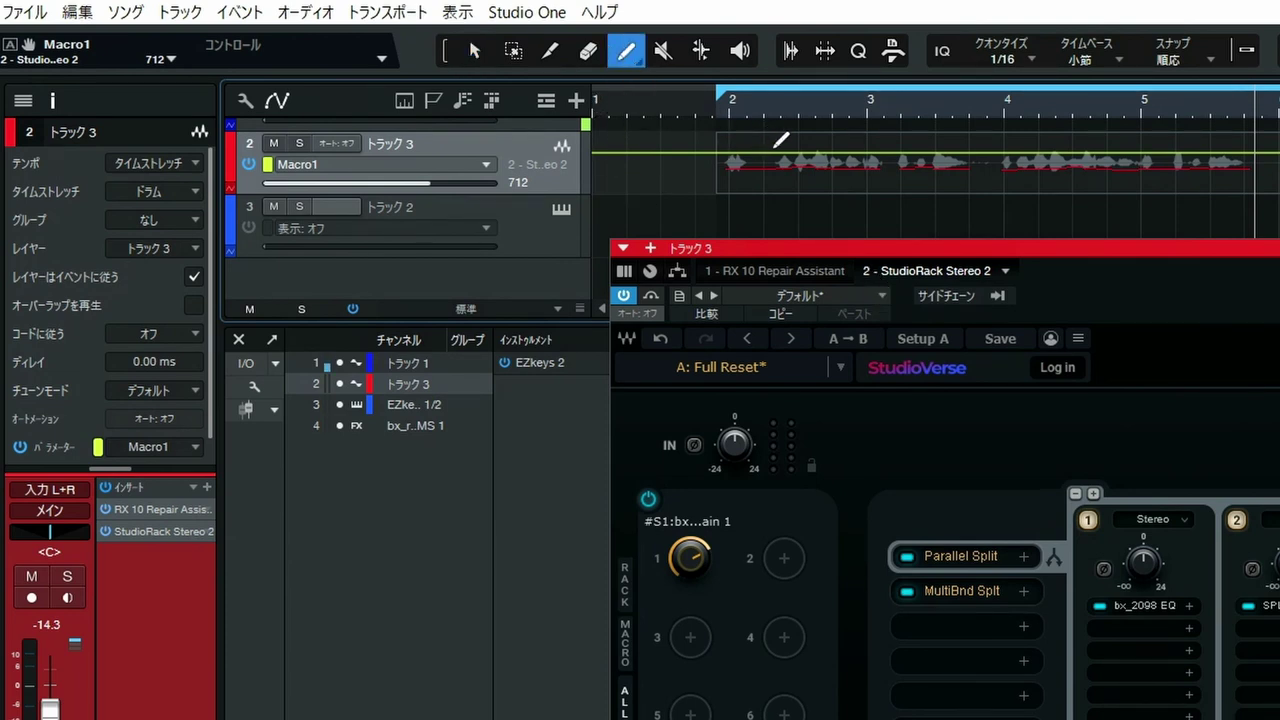
mouse_move(764, 151)
mouse_down()
mouse_move(850, 172)
mouse_move(910, 139)
mouse_move(936, 146)
mouse_move(965, 182)
mouse_move(1022, 155)
mouse_move(1050, 180)
mouse_move(1112, 155)
mouse_move(1138, 177)
mouse_up()
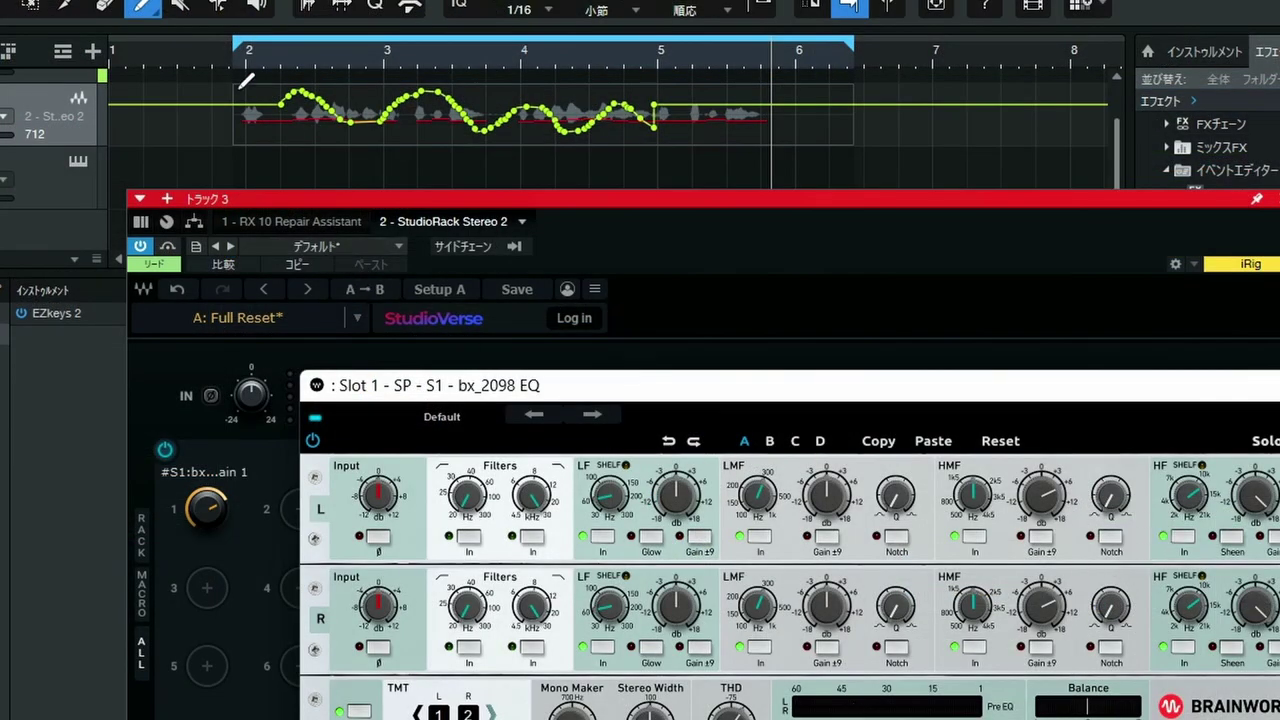
Step: Play the vocal from bar 2 to check how the automation moves the macro and the EQ
click(250, 60)
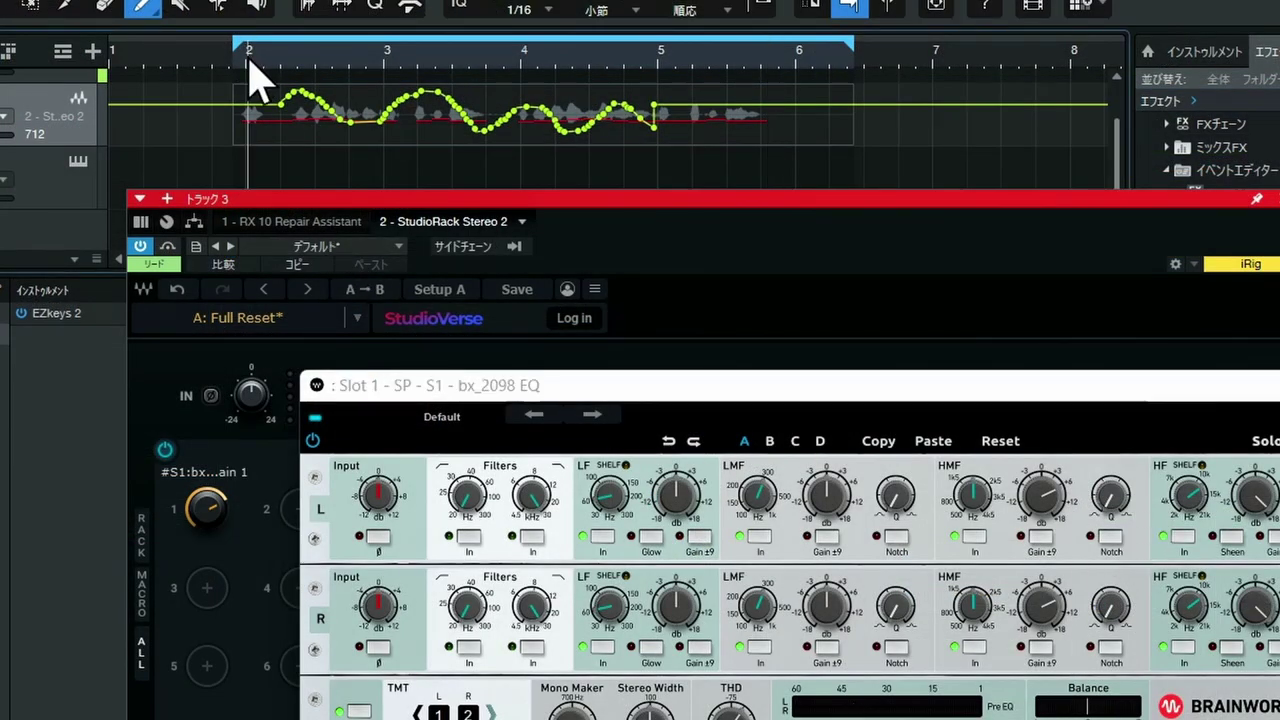
key(space)
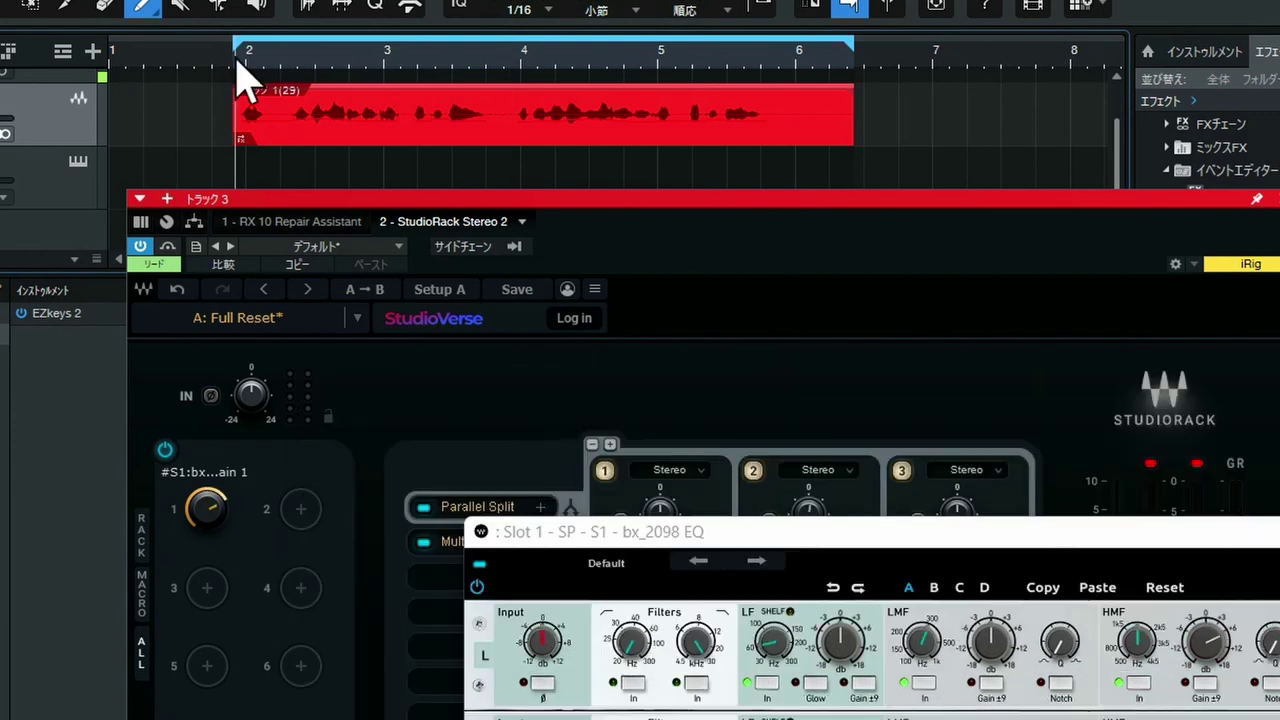
key(space)
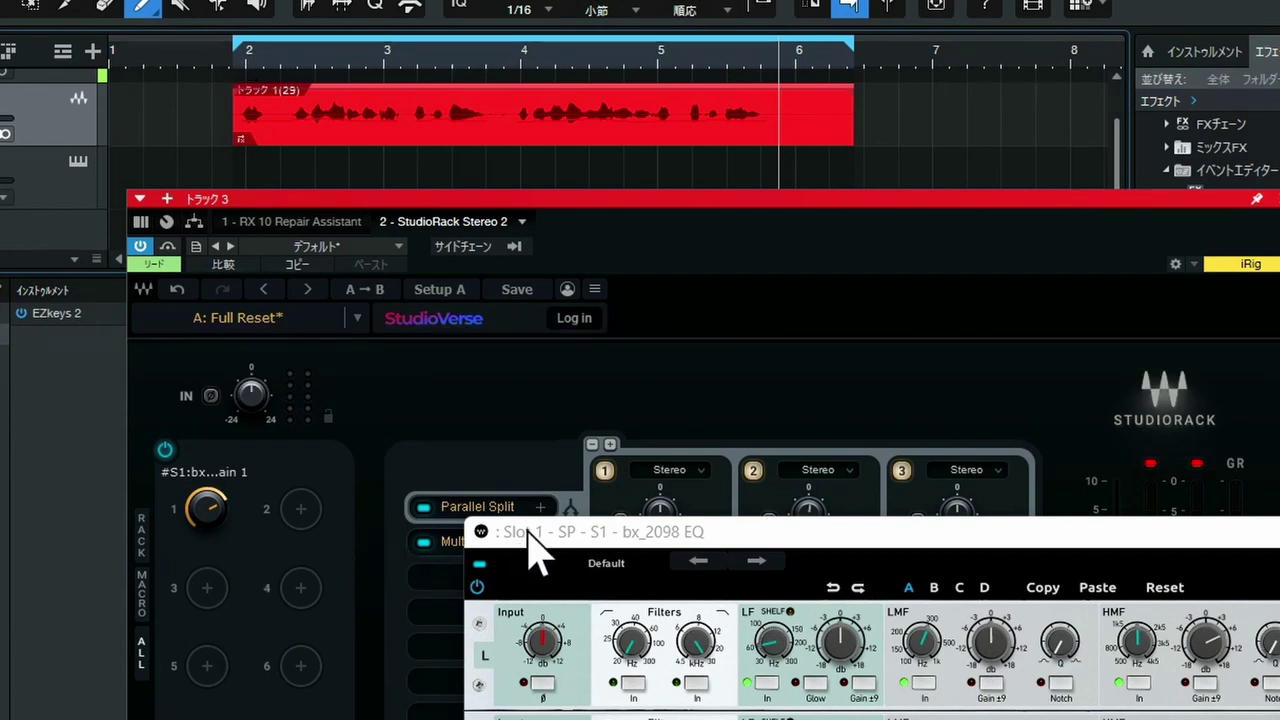
Step: Assign macro 2 to the Parallel Split's On/Off and disconnect the bx_2098 EQ HMF Gain 1 from macro 1
click(302, 510)
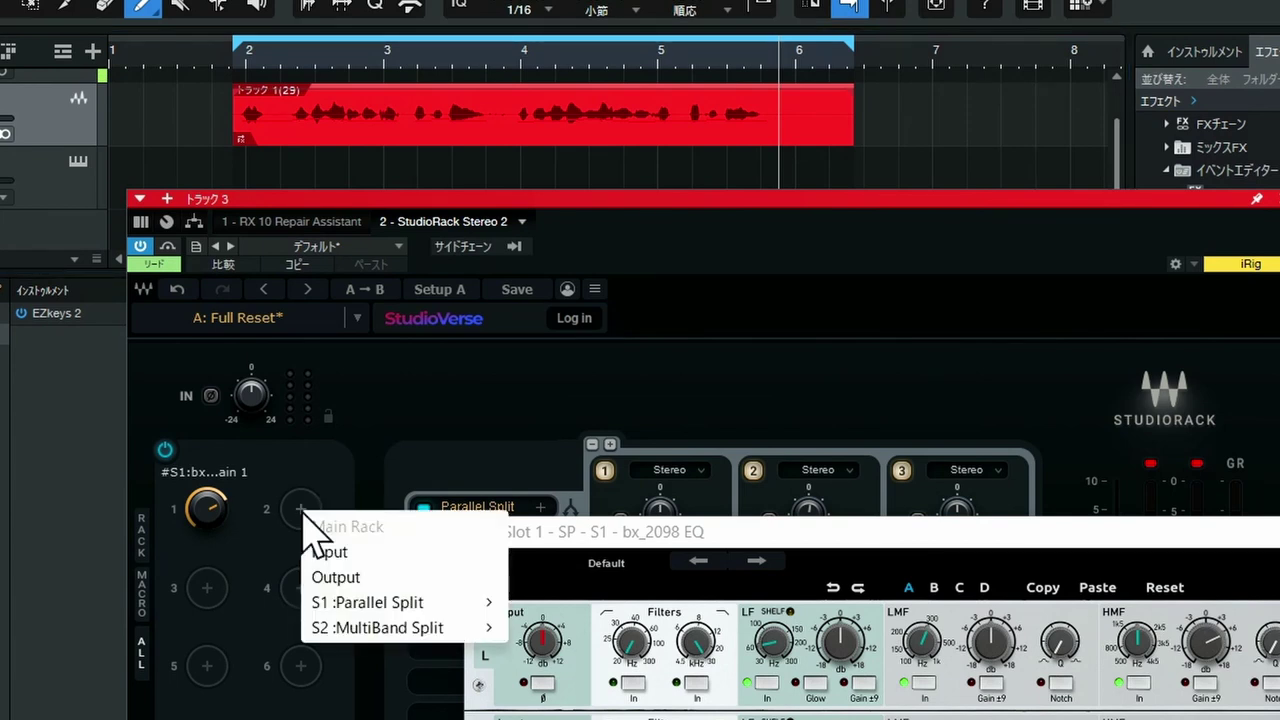
mouse_move(390, 607)
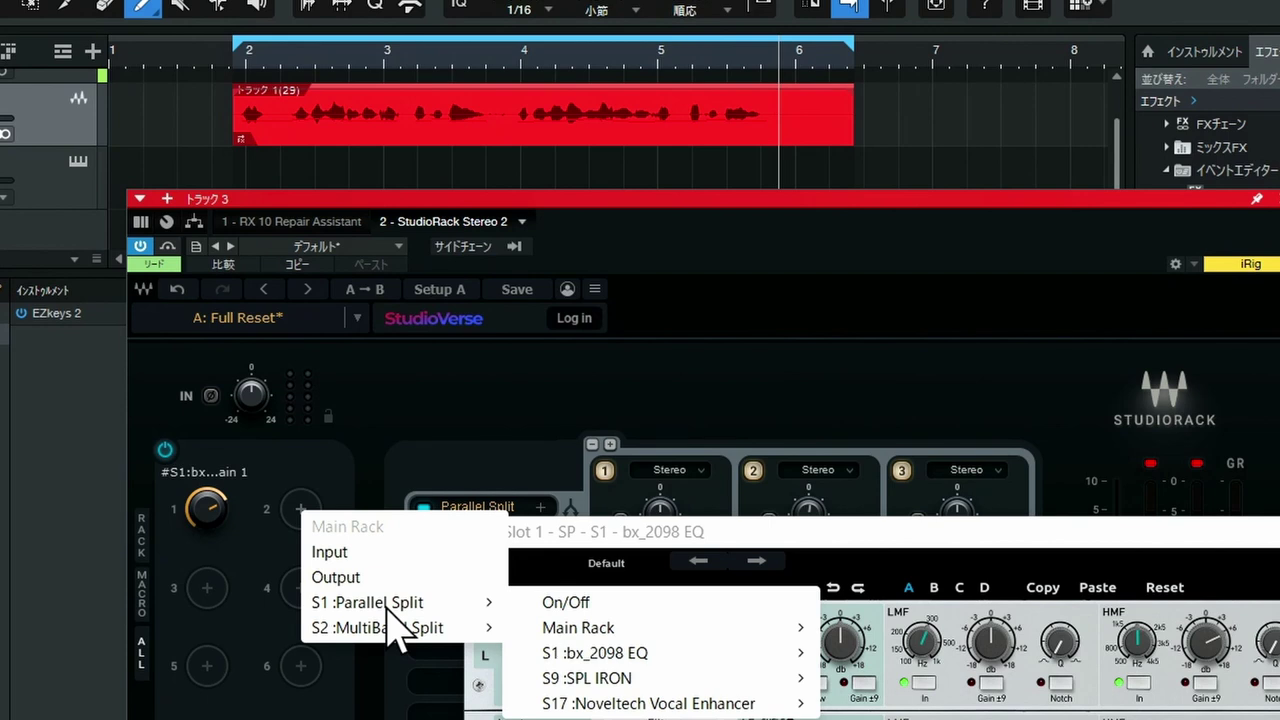
click(570, 602)
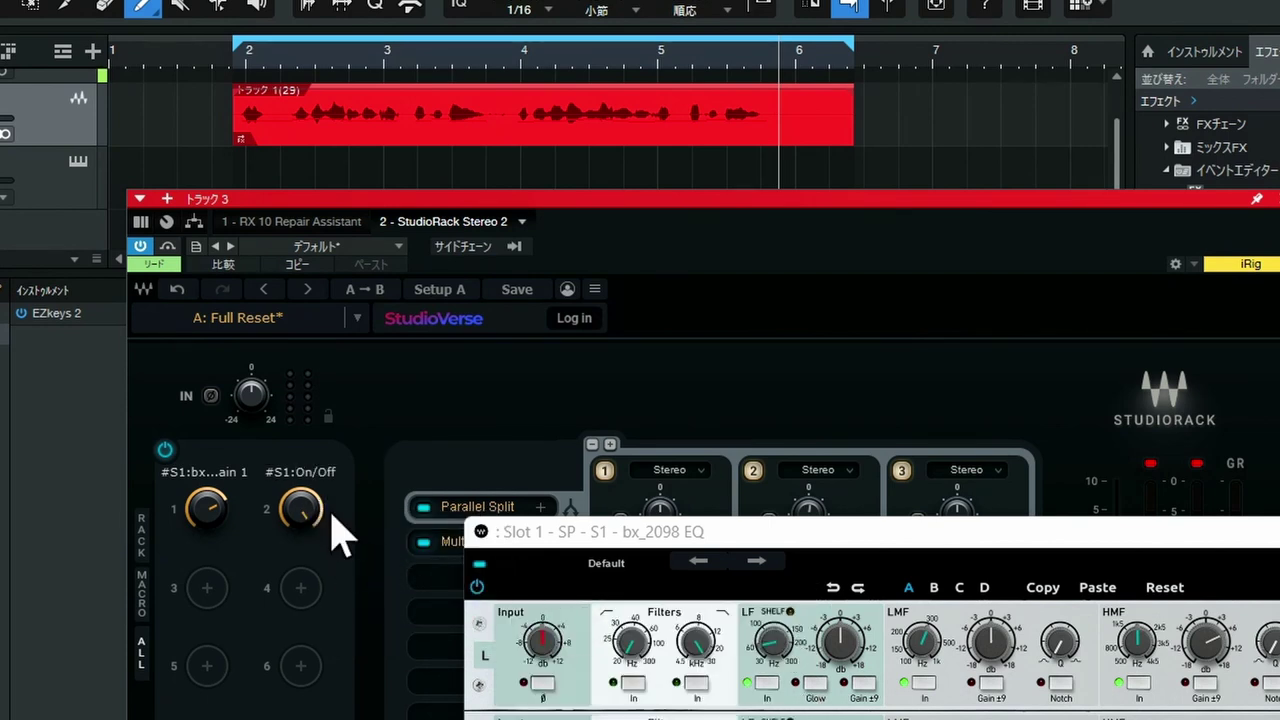
right_click(207, 510)
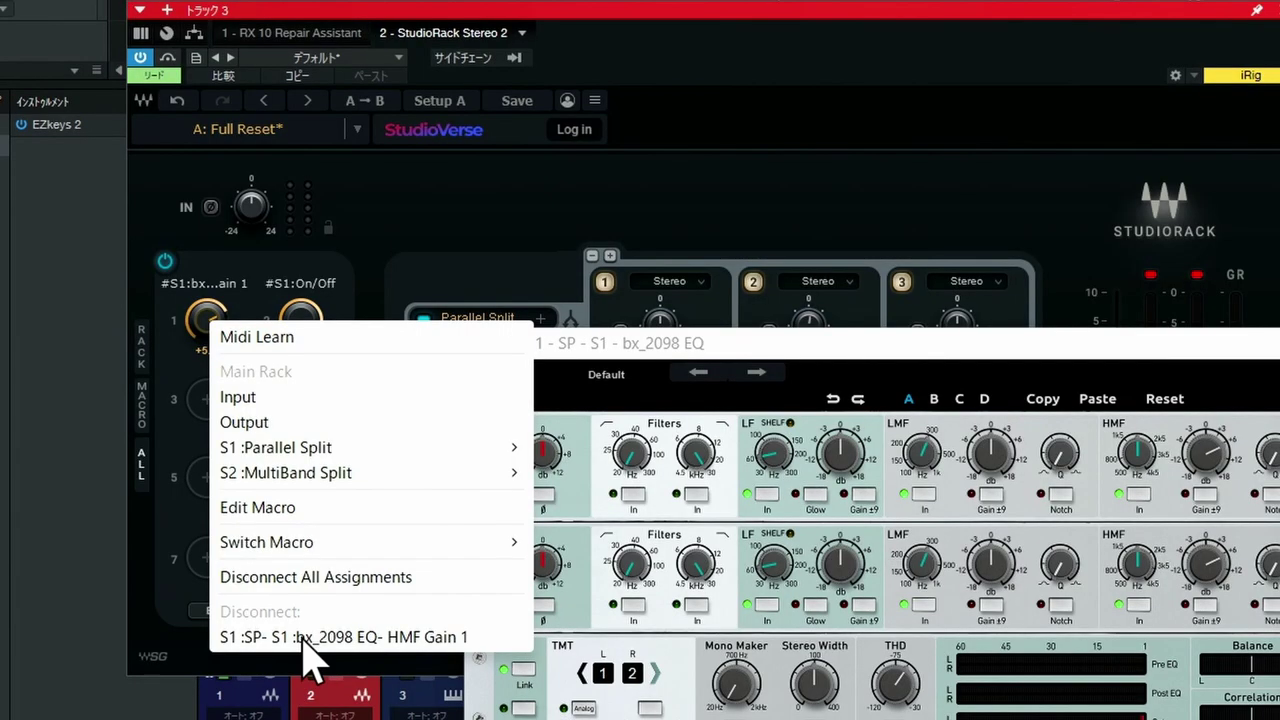
click(303, 637)
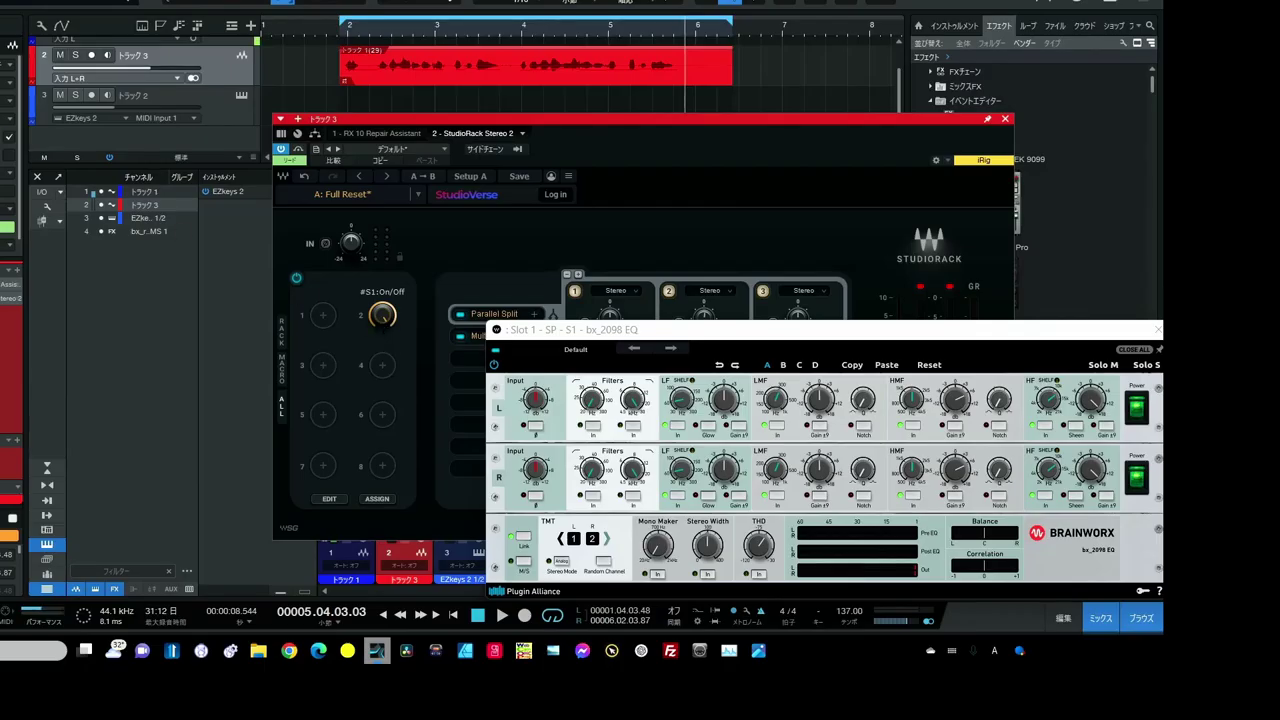
Step: Create a Macro2 automation lane on the vocal track, rising to 1000 just before bar 2, dropping mid-bar 2 and curving back up just after bar 3
drag(70, 3, 212, 64)
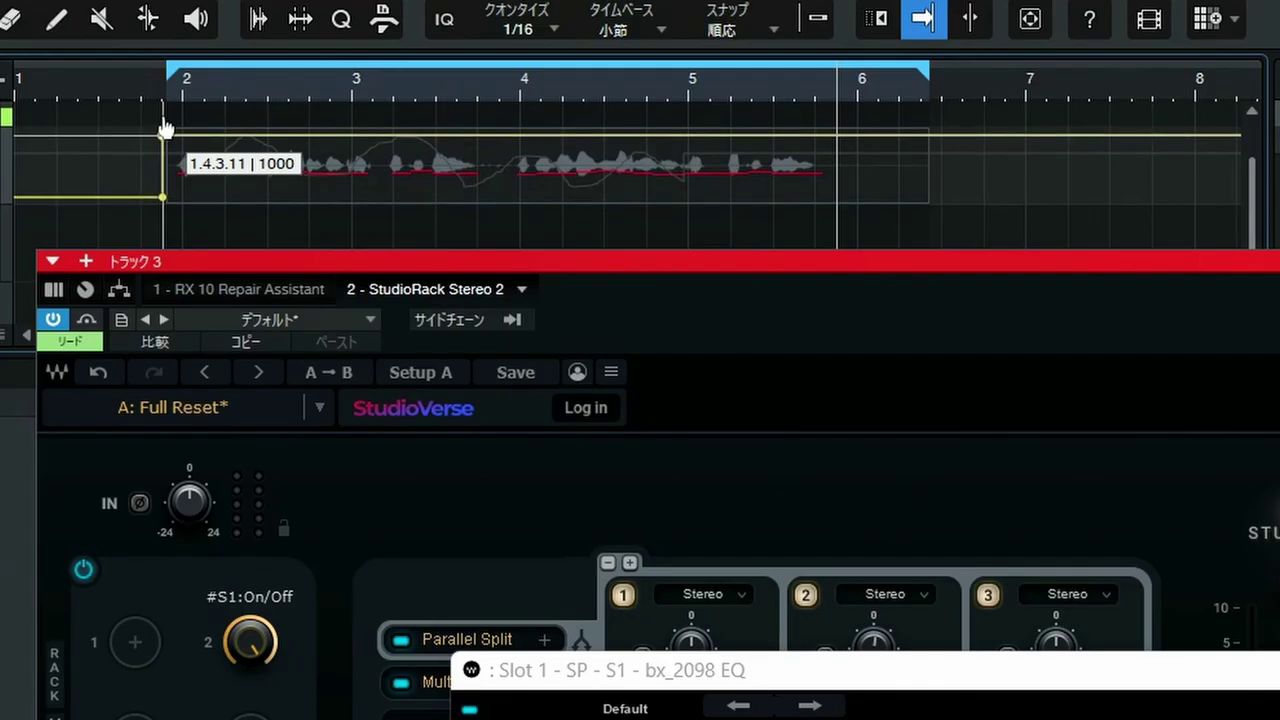
mouse_move(165, 131)
mouse_down()
mouse_move(165, 120)
mouse_move(164, 139)
mouse_up()
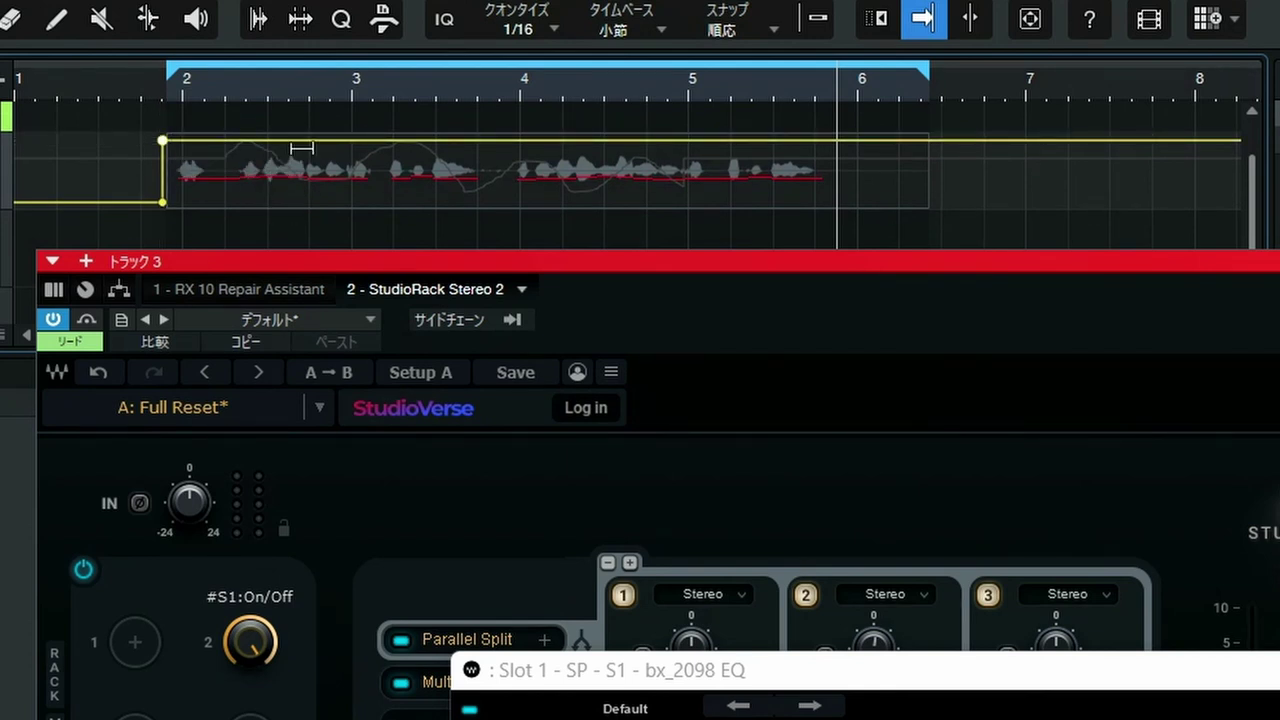
drag(298, 145, 298, 177)
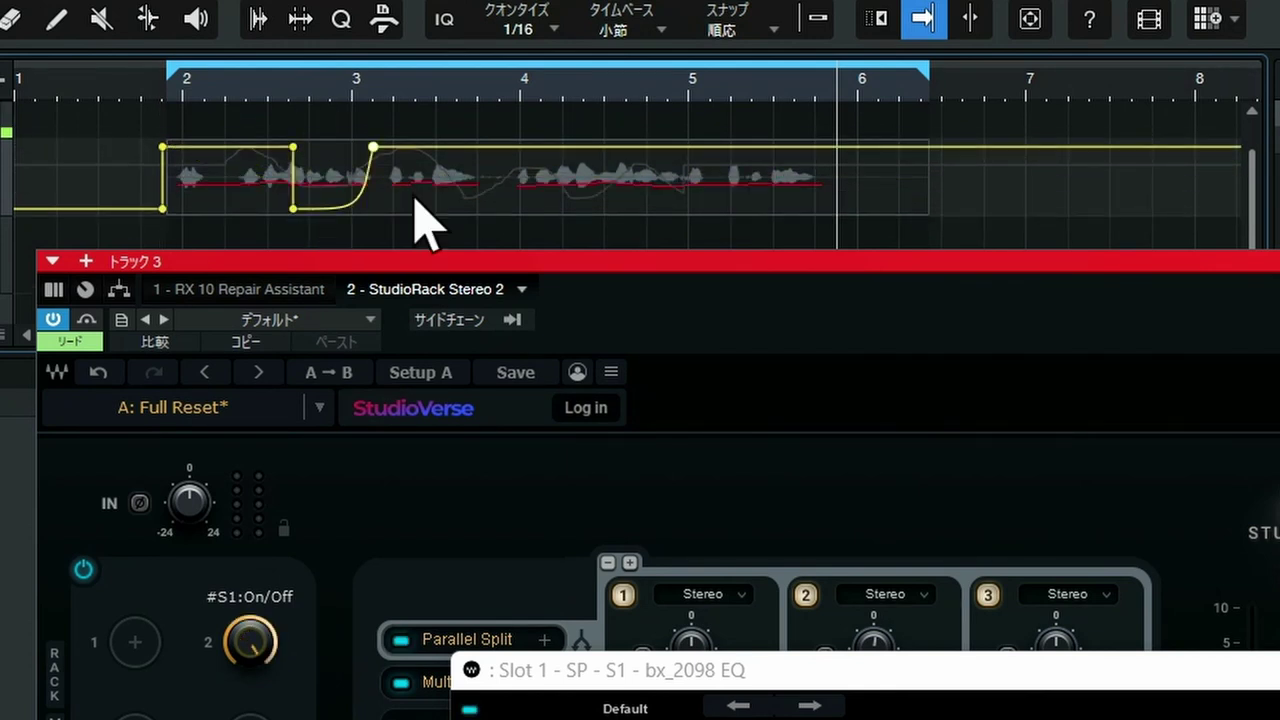
Step: Play the vocal twice from just before bar 2 to check how the Macro2 automation switches the Parallel Split
click(153, 90)
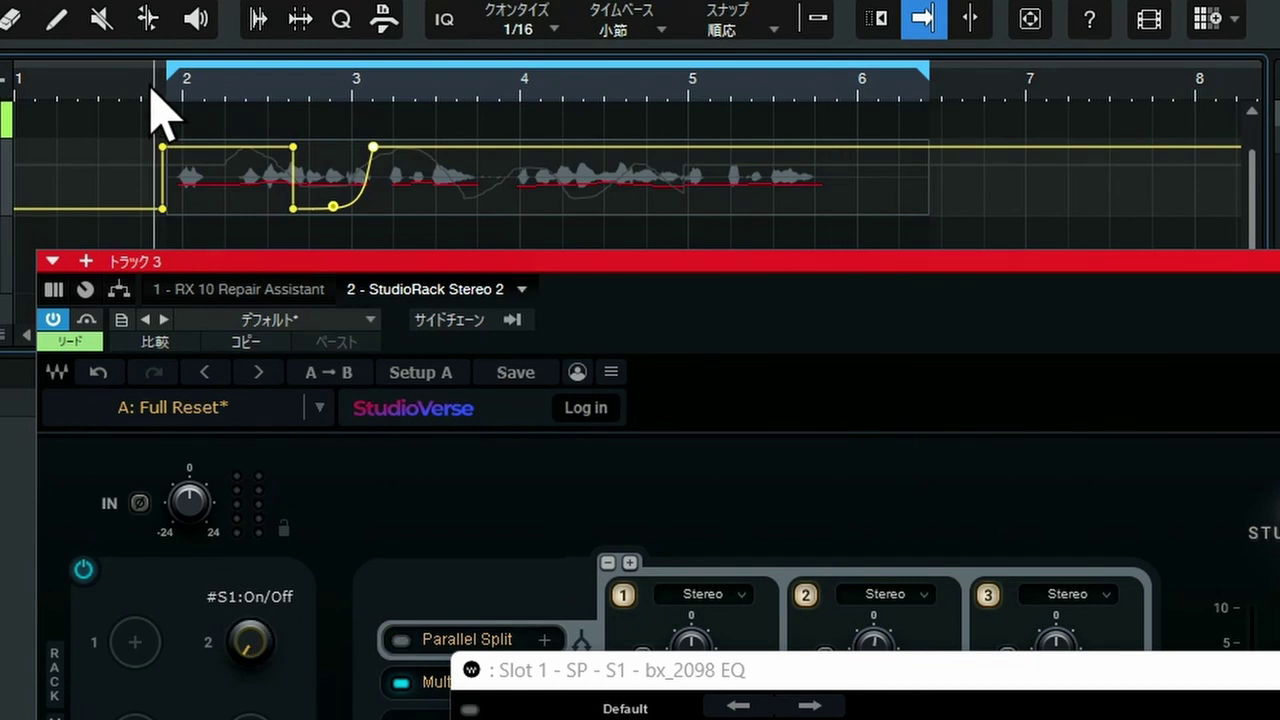
key(space)
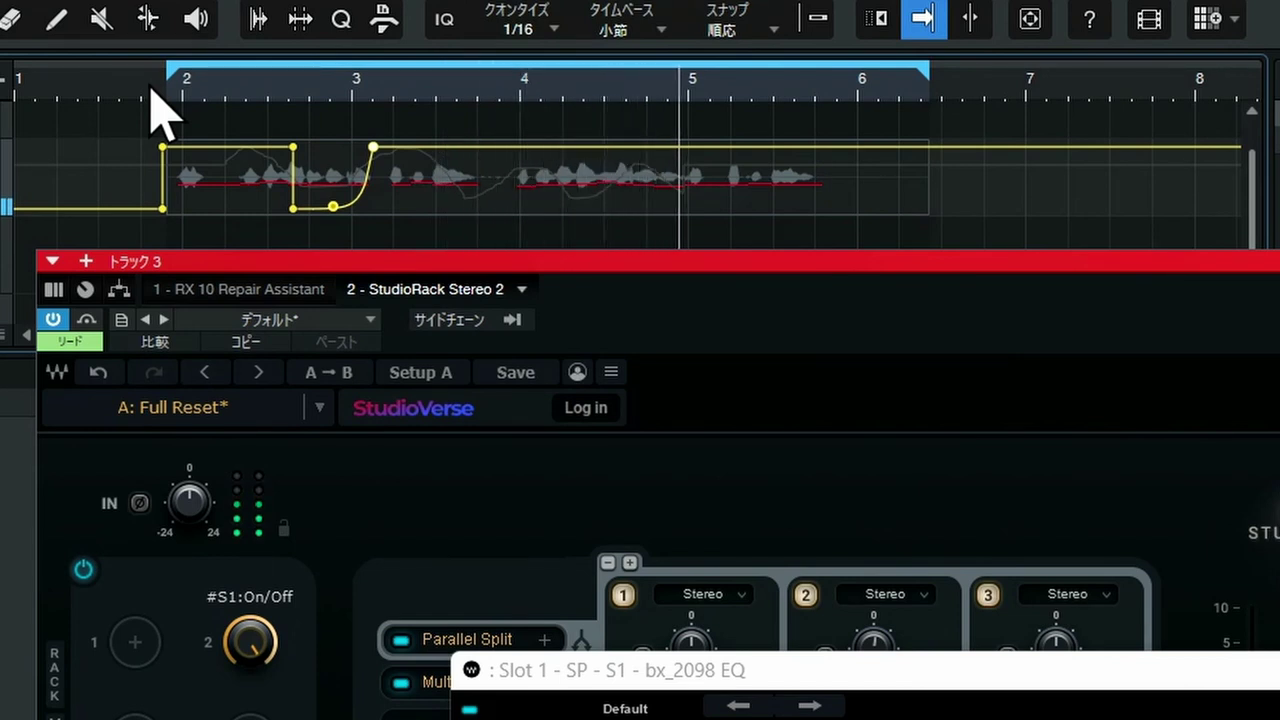
click(165, 90)
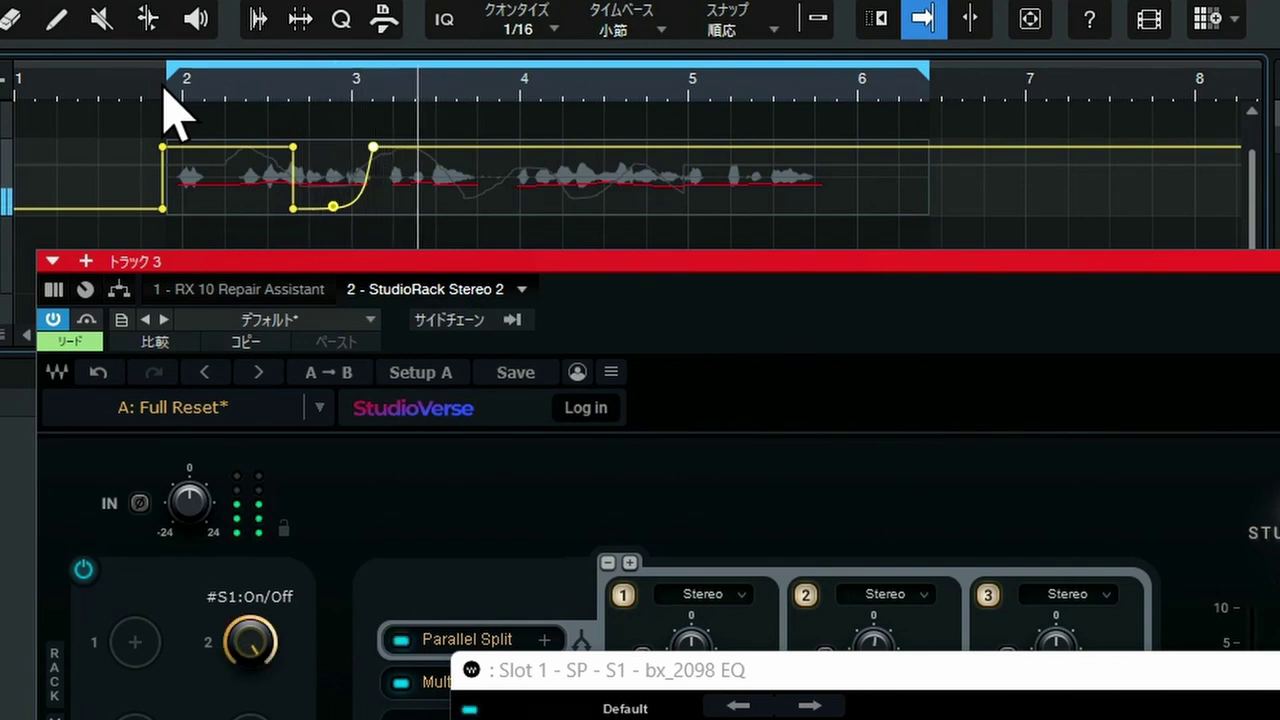
key(space)
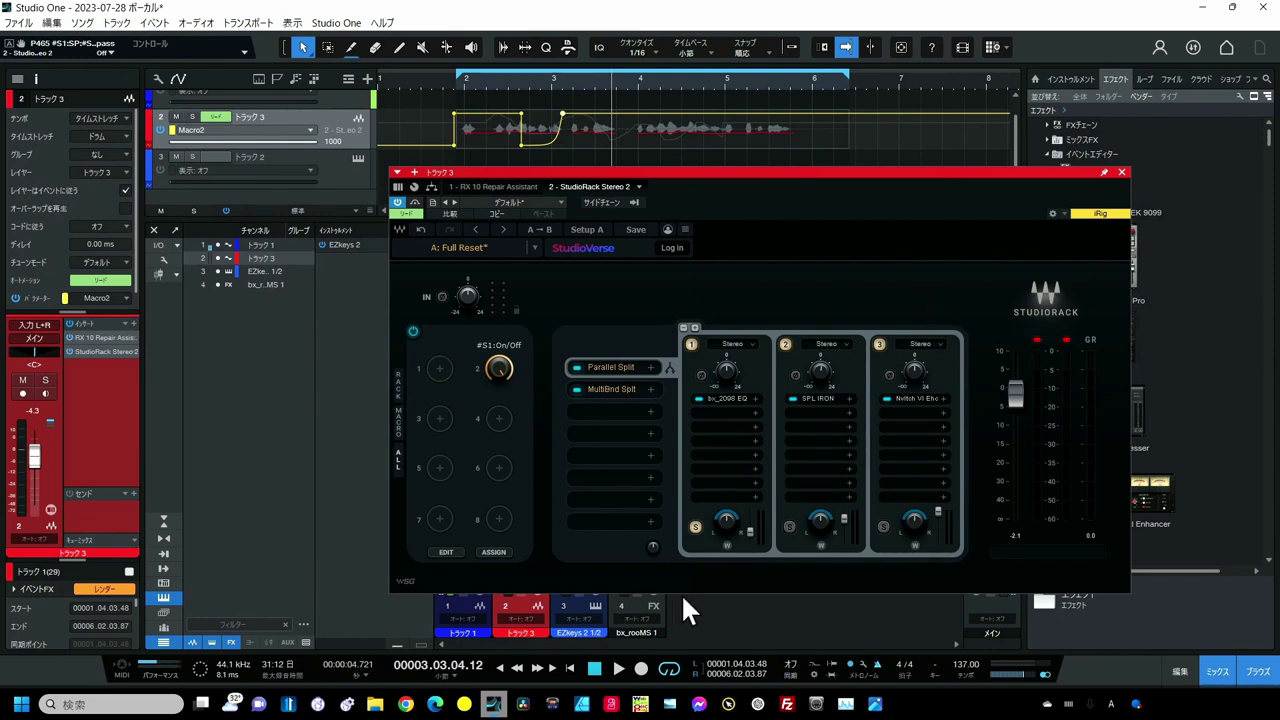
Step: Try the output faders of the SPL IRON and third parallel chains by lowering and raising both, leaving the third at about 0.2
drag(844, 523, 844, 536)
drag(936, 512, 936, 540)
drag(842, 536, 844, 520)
drag(938, 540, 938, 520)
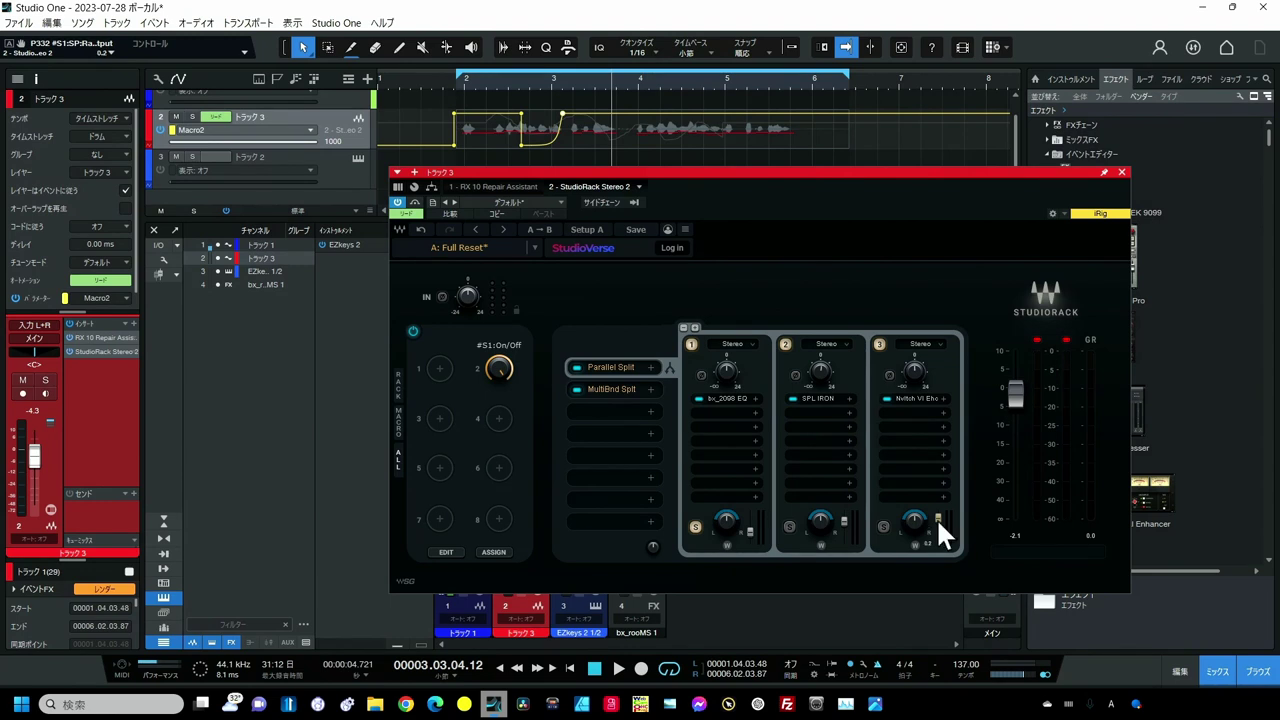